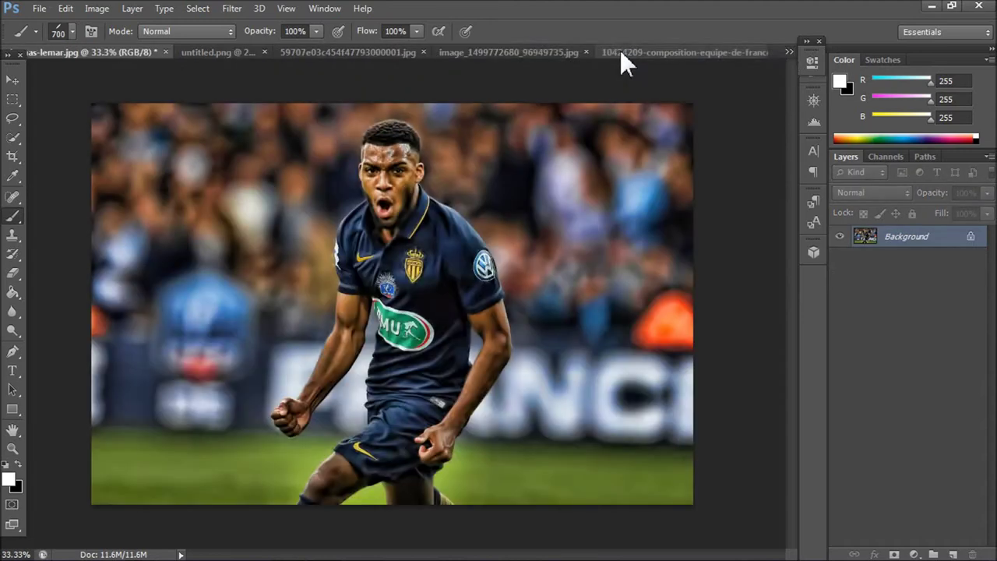
Quick-select the player's head and neck in thomas-lemar.jpg, excluding the shirt and shoulder.
{"action": "key", "text": "w"}
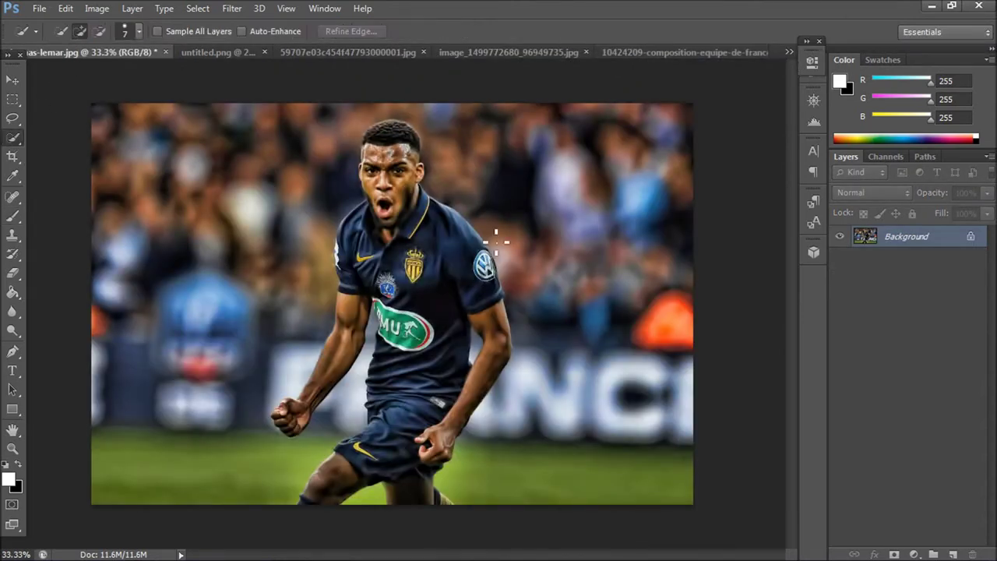
{"action": "key", "text": "ctrl+1"}
{"action": "scroll", "coordinate": [501, 244], "scroll_direction": "up", "scroll_amount": 5}
{"action": "mouse_move", "coordinate": [463, 199]}
{"action": "left_mouse_down"}
{"action": "mouse_move", "coordinate": [440, 162]}
{"action": "mouse_move", "coordinate": [353, 393]}
{"action": "mouse_move", "coordinate": [441, 376]}
{"action": "mouse_move", "coordinate": [469, 270]}
{"action": "left_mouse_up"}
{"action": "left_click", "coordinate": [99, 31]}
{"action": "left_click_drag", "start_coordinate": [322, 407], "coordinate": [356, 514]}
{"action": "left_click", "coordinate": [81, 31]}
{"action": "mouse_move", "coordinate": [468, 296]}
{"action": "left_mouse_down"}
{"action": "mouse_move", "coordinate": [383, 484]}
{"action": "mouse_move", "coordinate": [372, 472]}
{"action": "left_mouse_up"}
{"action": "left_click_drag", "start_coordinate": [329, 351], "coordinate": [322, 405]}
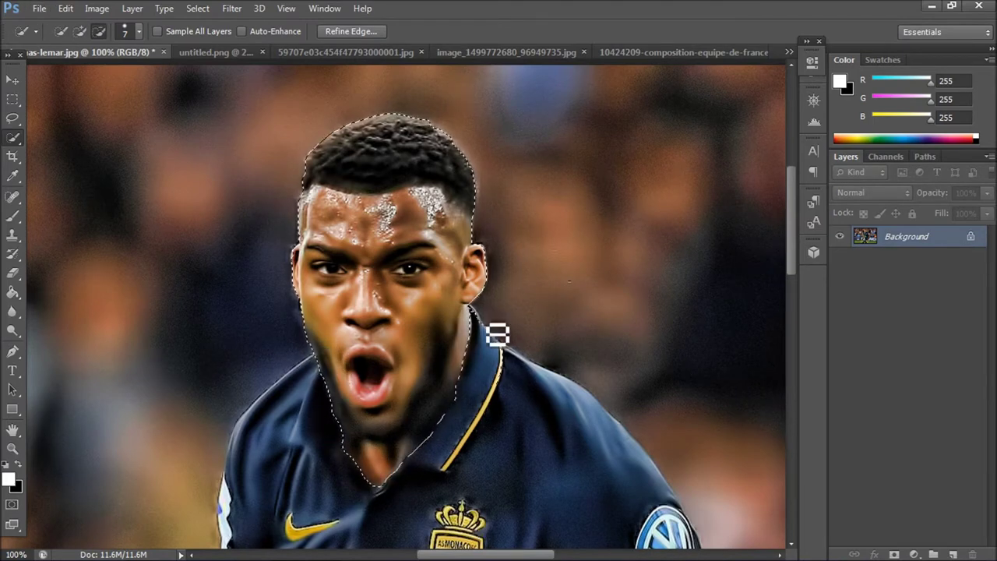
Refine the selection's edge and output the head to a new layer, then bring up untitled.png.
{"action": "left_click", "coordinate": [351, 31]}
{"action": "left_click", "coordinate": [865, 449]}
{"action": "left_click", "coordinate": [895, 497]}
{"action": "key", "text": "Return"}
{"action": "left_click", "coordinate": [285, 53]}
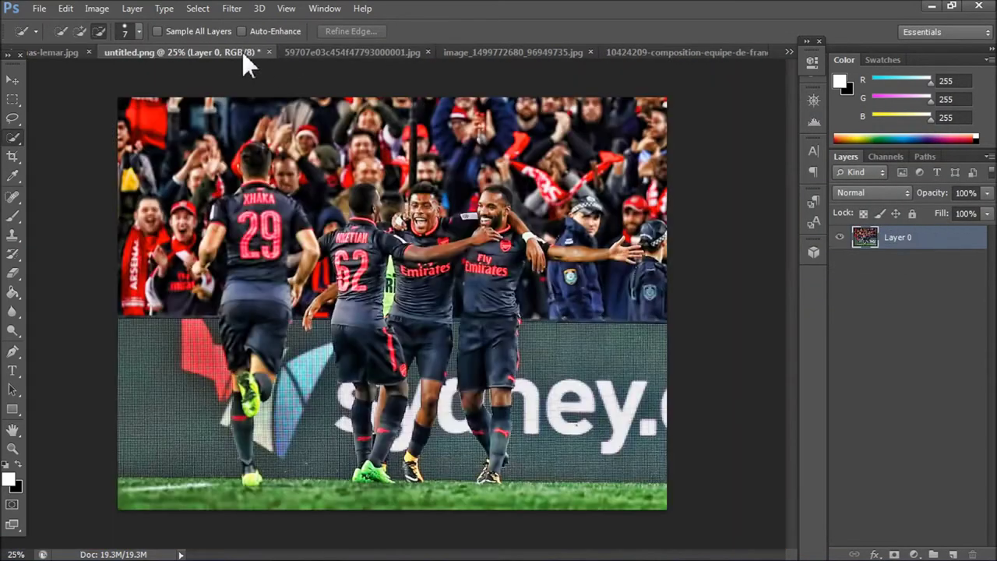
Browse the open documents and zoom untitled.png in on the central players.
{"action": "left_click", "coordinate": [354, 53]}
{"action": "left_click", "coordinate": [62, 51]}
{"action": "left_click", "coordinate": [279, 53]}
{"action": "left_click", "coordinate": [49, 52]}
{"action": "left_click", "coordinate": [12, 79]}
{"action": "left_click", "coordinate": [296, 53]}
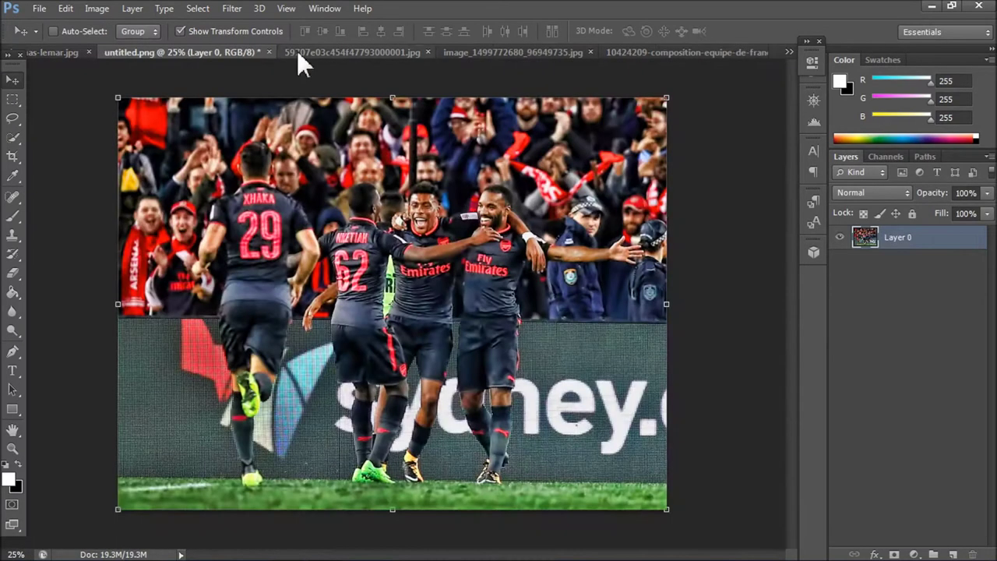
{"action": "key", "text": "ctrl+plus"}
{"action": "key", "text": "ctrl+plus"}
{"action": "key", "text": "ctrl+plus"}
{"action": "scroll", "coordinate": [406, 304], "scroll_direction": "up", "scroll_amount": 3}
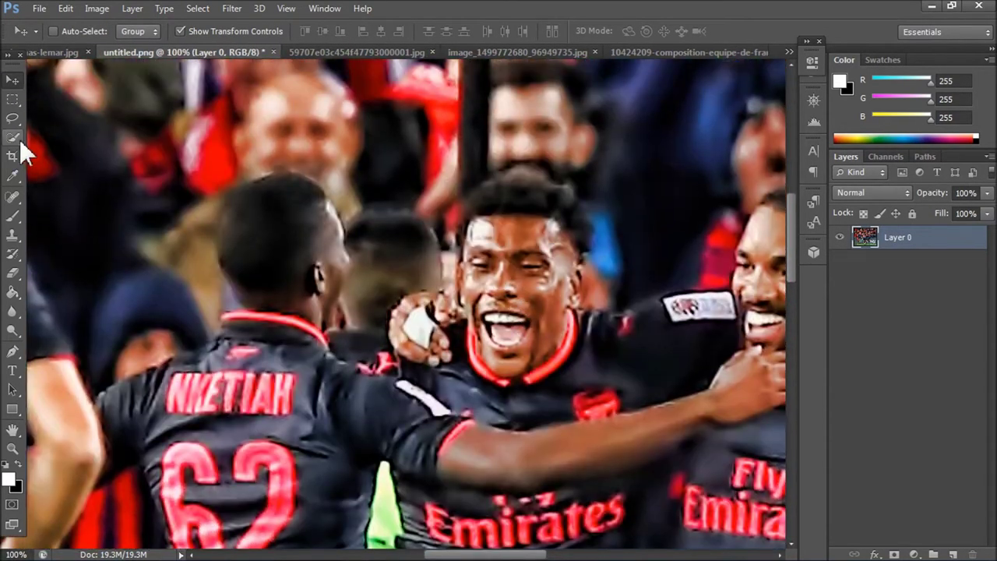
Duplicate Layer 0 and fill over the central player's lassoed face.
{"action": "left_click", "coordinate": [13, 137]}
{"action": "left_click", "coordinate": [13, 118]}
{"action": "key", "text": "ctrl+j"}
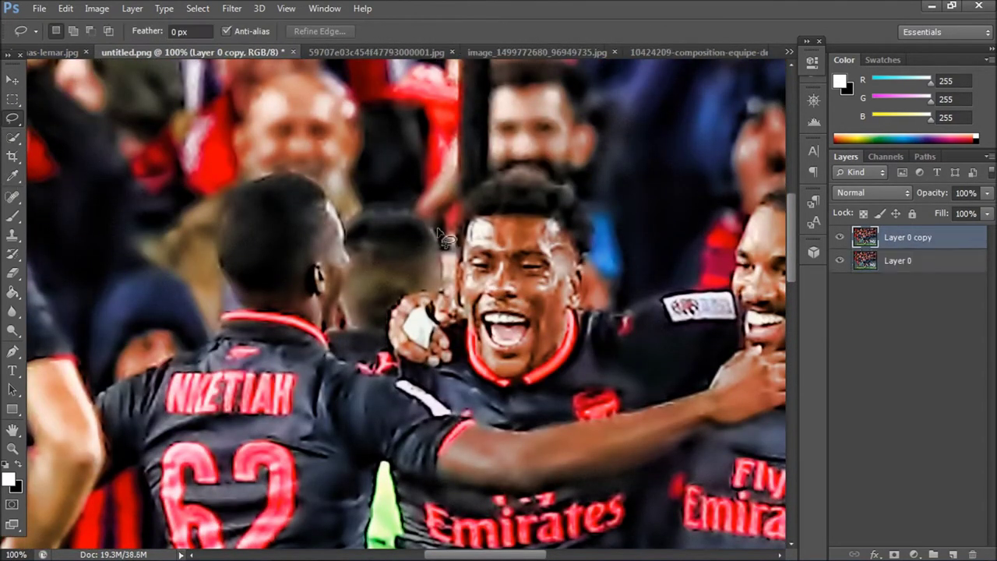
{"action": "left_click_drag", "start_coordinate": [459, 274], "coordinate": [454, 257]}
{"action": "left_click", "coordinate": [66, 8]}
{"action": "left_click", "coordinate": [327, 215]}
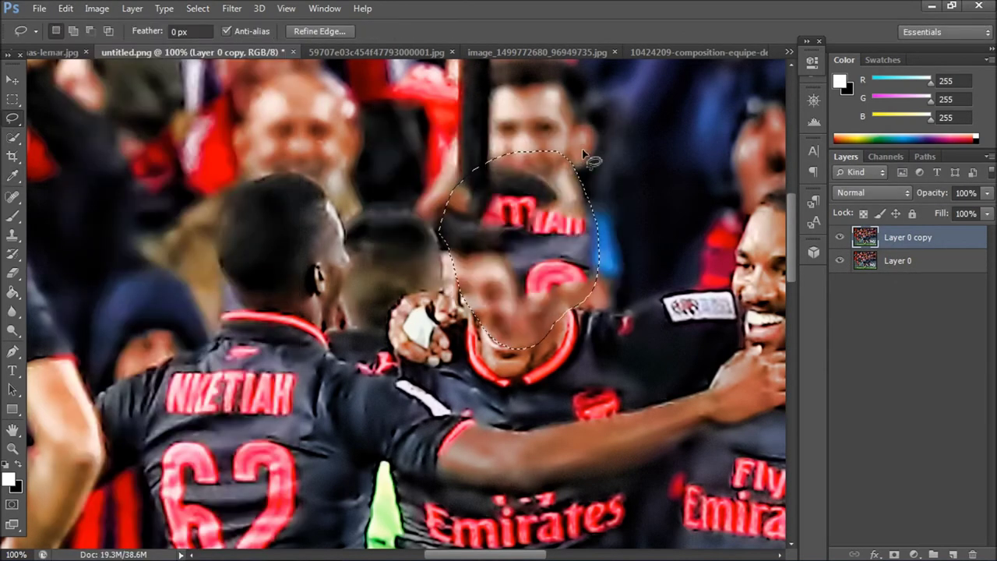
Drag the cut-out head into untitled.png, scale it to about 63%, and place it on the face.
{"action": "left_click", "coordinate": [50, 53]}
{"action": "left_click", "coordinate": [12, 79]}
{"action": "left_click_drag", "start_coordinate": [389, 257], "coordinate": [360, 214]}
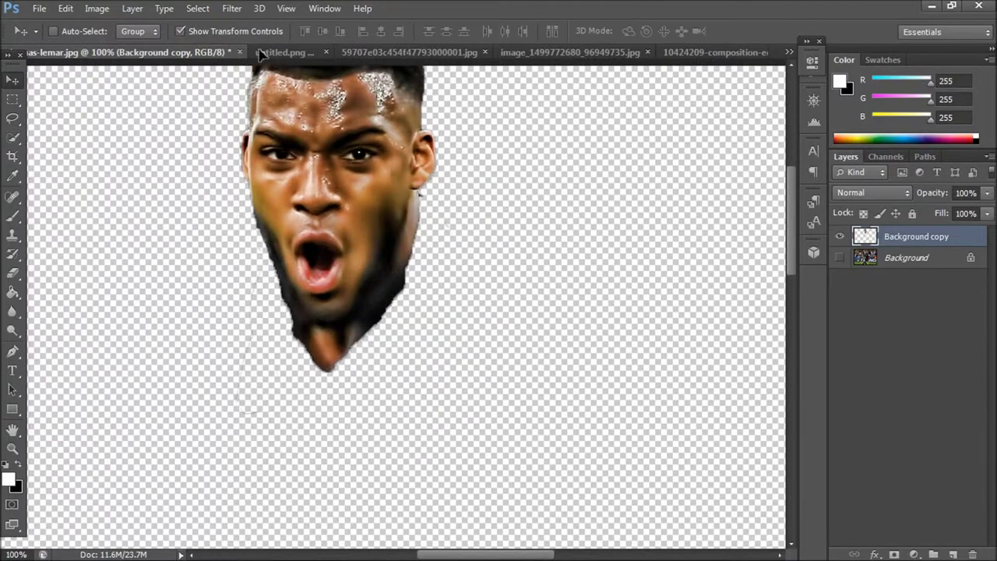
{"action": "left_click_drag", "start_coordinate": [525, 134], "coordinate": [566, 175]}
{"action": "left_click_drag", "start_coordinate": [520, 299], "coordinate": [542, 325]}
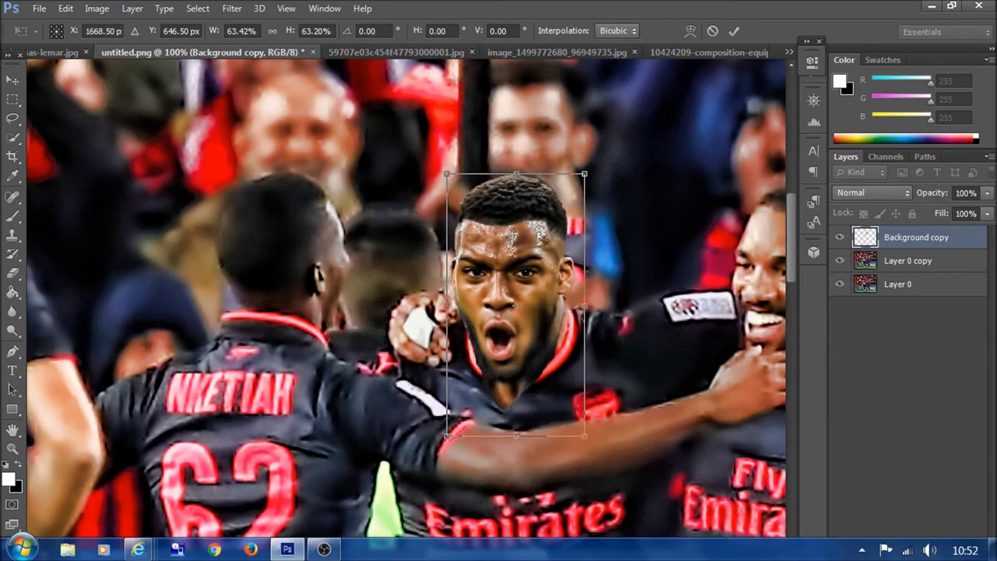
{"action": "left_click_drag", "start_coordinate": [509, 555], "coordinate": [531, 555]}
{"action": "left_click", "coordinate": [735, 31]}
Erase the head's edges with a size-20 eraser at 53% opacity, then restore 100% opacity.
{"action": "left_click", "coordinate": [12, 272]}
{"action": "left_click", "coordinate": [72, 32]}
{"action": "double_click", "coordinate": [145, 135]}
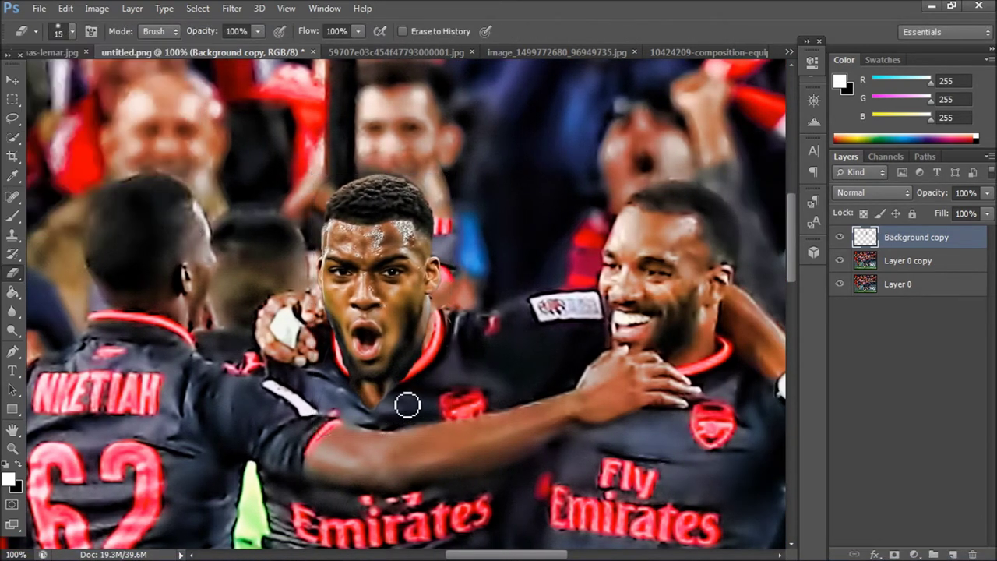
{"action": "left_click_drag", "start_coordinate": [987, 209], "coordinate": [950, 211]}
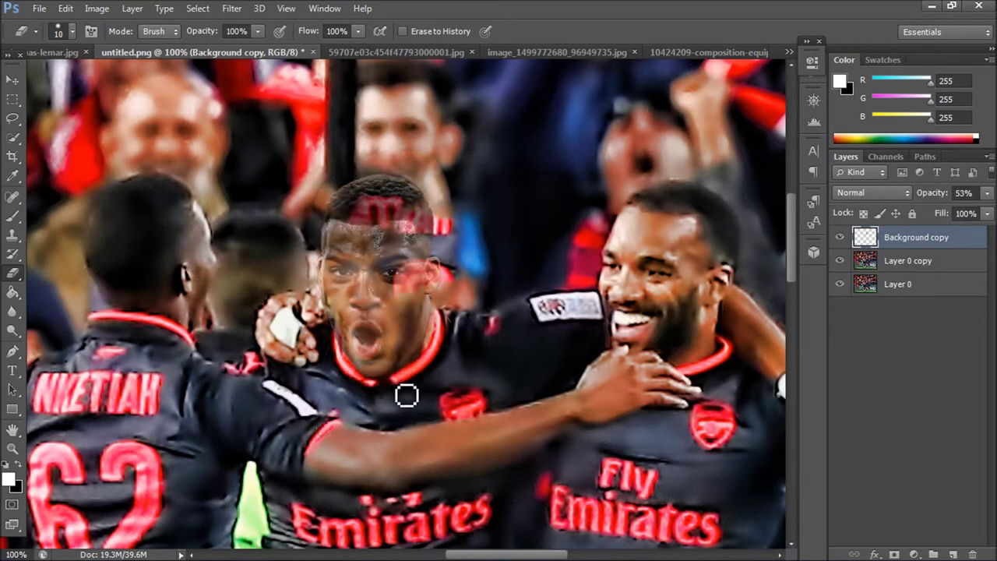
{"action": "left_click", "coordinate": [72, 31]}
{"action": "left_click", "coordinate": [49, 140]}
{"action": "key", "text": "Return"}
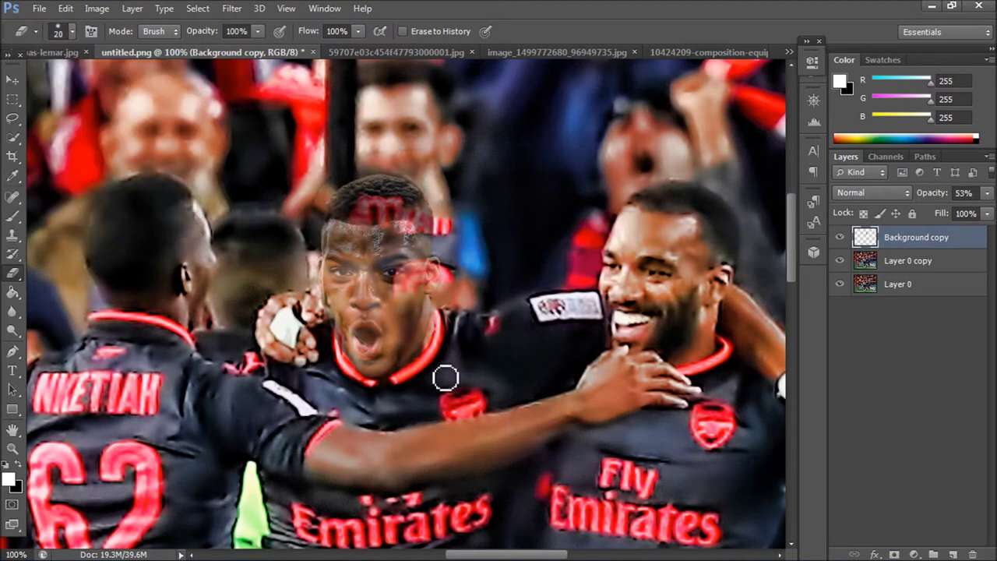
{"action": "left_click_drag", "start_coordinate": [988, 192], "coordinate": [994, 209]}
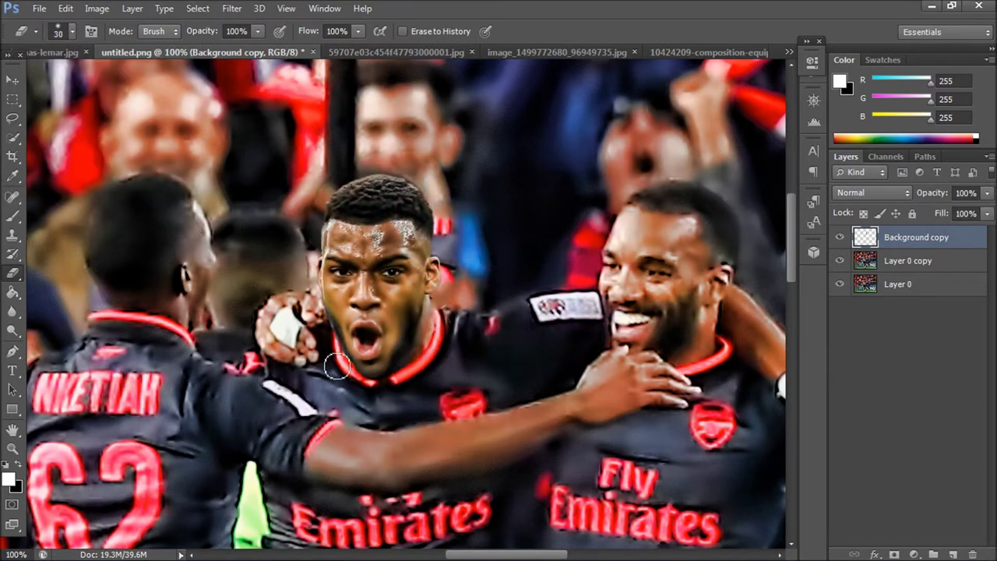
Zoom out and close thomas-lemar.jpg.
{"action": "scroll", "coordinate": [346, 364], "scroll_direction": "down", "scroll_amount": 1}
{"action": "scroll", "coordinate": [436, 390], "scroll_direction": "down", "scroll_amount": 2}
{"action": "scroll", "coordinate": [563, 426], "scroll_direction": "down", "scroll_amount": 2}
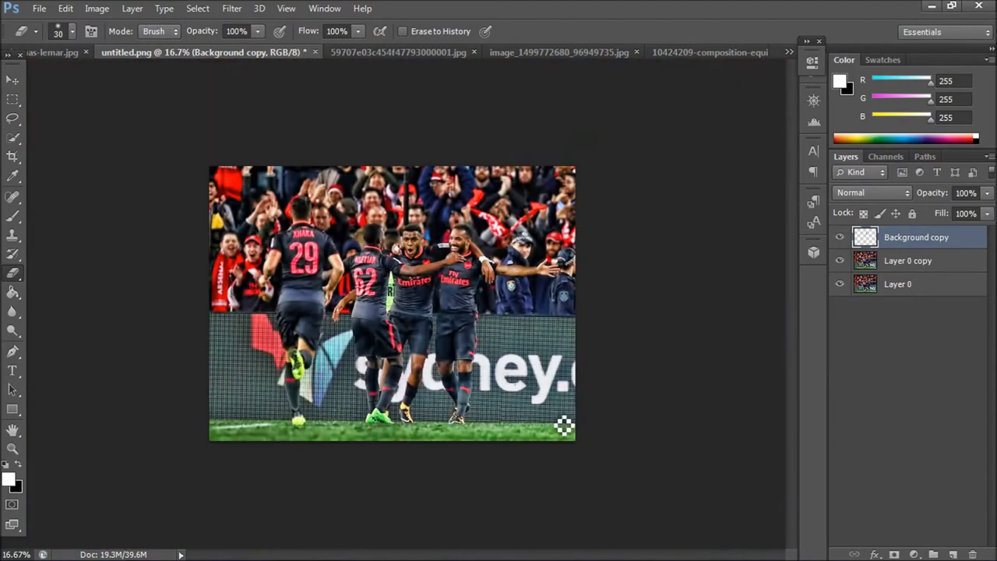
{"action": "left_click", "coordinate": [55, 52]}
{"action": "left_click", "coordinate": [240, 52]}
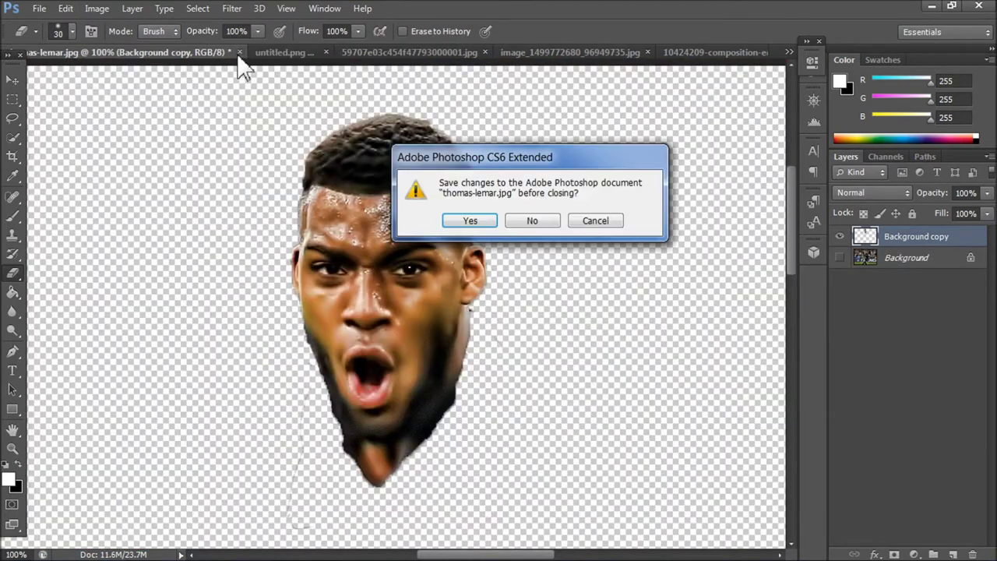
Close thomas-lemar.jpg without saving and return to the dribbling photo.
{"action": "left_click", "coordinate": [529, 221]}
{"action": "left_click", "coordinate": [256, 49]}
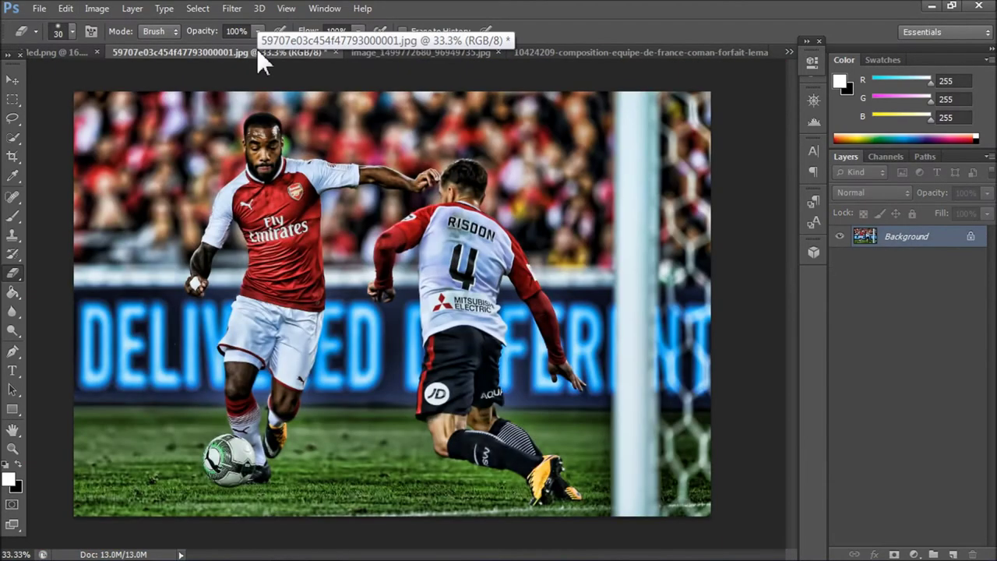
{"action": "left_click", "coordinate": [384, 50]}
{"action": "left_click", "coordinate": [207, 52]}
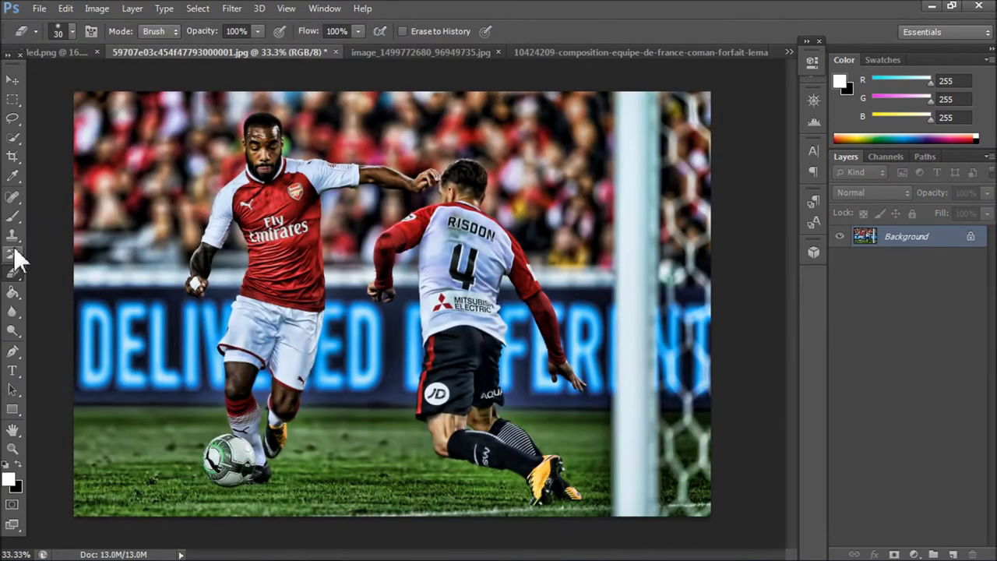
Duplicate the dribbling photo to Layer 1 and content-aware fill the red-shirted player's head away.
{"action": "left_click", "coordinate": [18, 140]}
{"action": "left_click", "coordinate": [12, 118]}
{"action": "scroll", "coordinate": [394, 109], "scroll_direction": "up", "scroll_amount": 2}
{"action": "key", "text": "ctrl+j"}
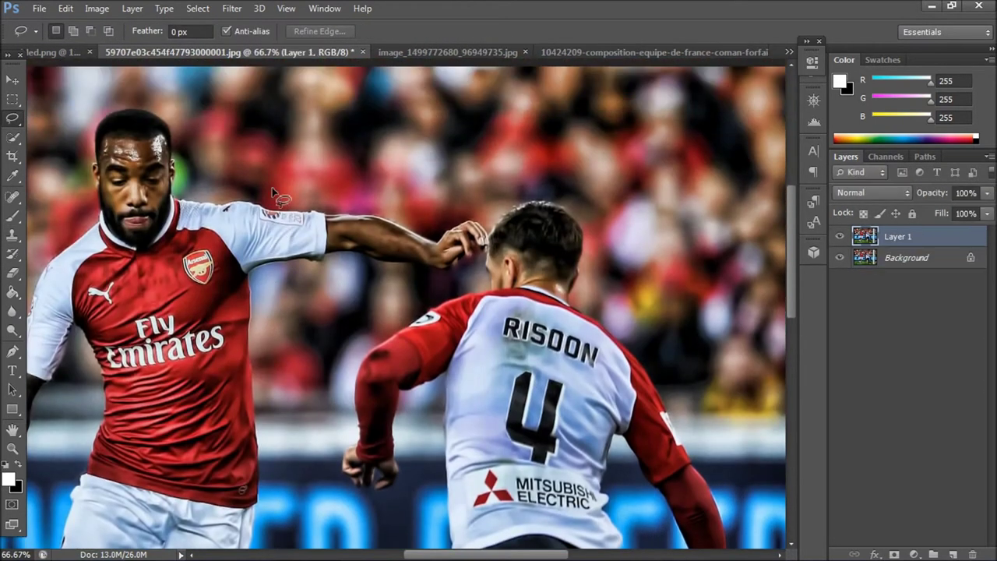
{"action": "scroll", "coordinate": [368, 387], "scroll_direction": "left", "scroll_amount": 3}
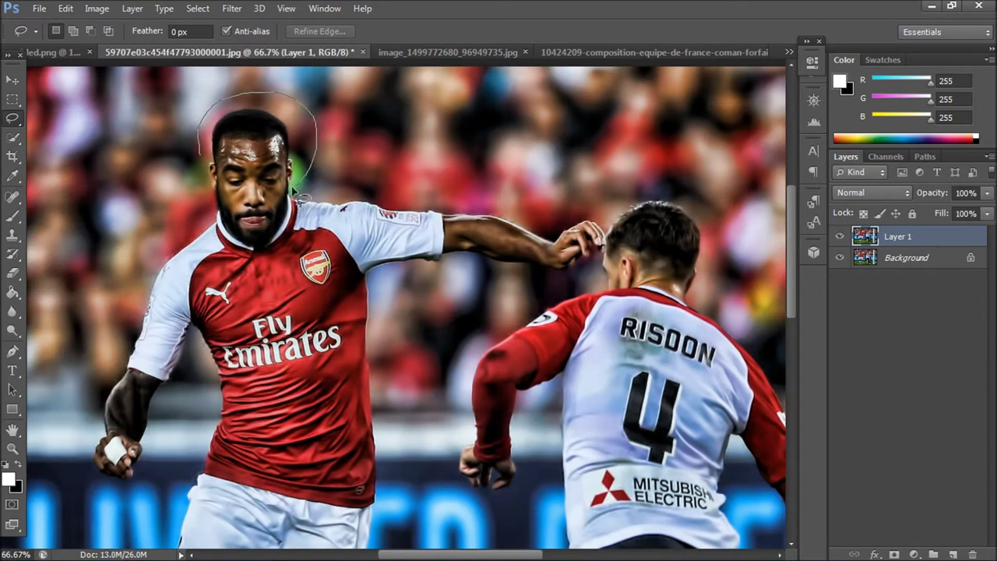
{"action": "left_click_drag", "start_coordinate": [229, 213], "coordinate": [211, 186]}
{"action": "key", "text": "shift+F5"}
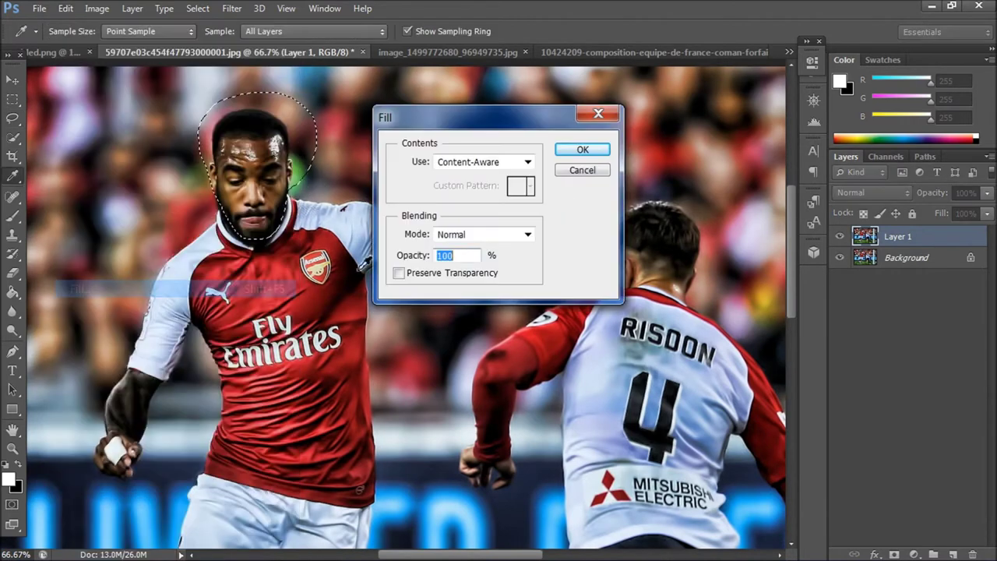
{"action": "left_click", "coordinate": [583, 149]}
{"action": "left_click", "coordinate": [447, 52]}
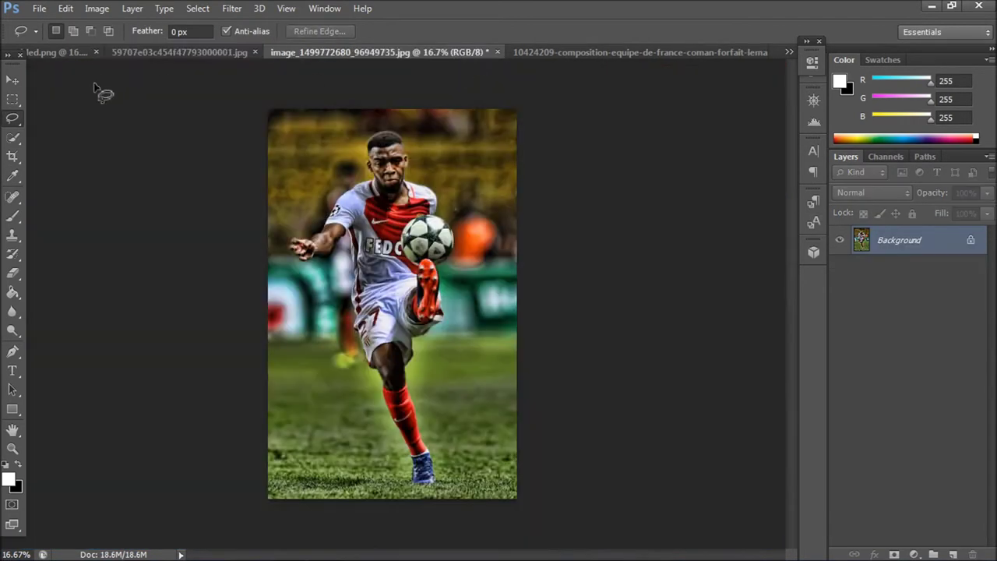
Quick-select the Monaco player's head, cheek, ear and hairline.
{"action": "key", "text": "w"}
{"action": "key", "text": "ctrl+plus"}
{"action": "key", "text": "ctrl+plus"}
{"action": "key", "text": "ctrl+plus"}
{"action": "scroll", "coordinate": [432, 166], "scroll_direction": "up", "scroll_amount": 5}
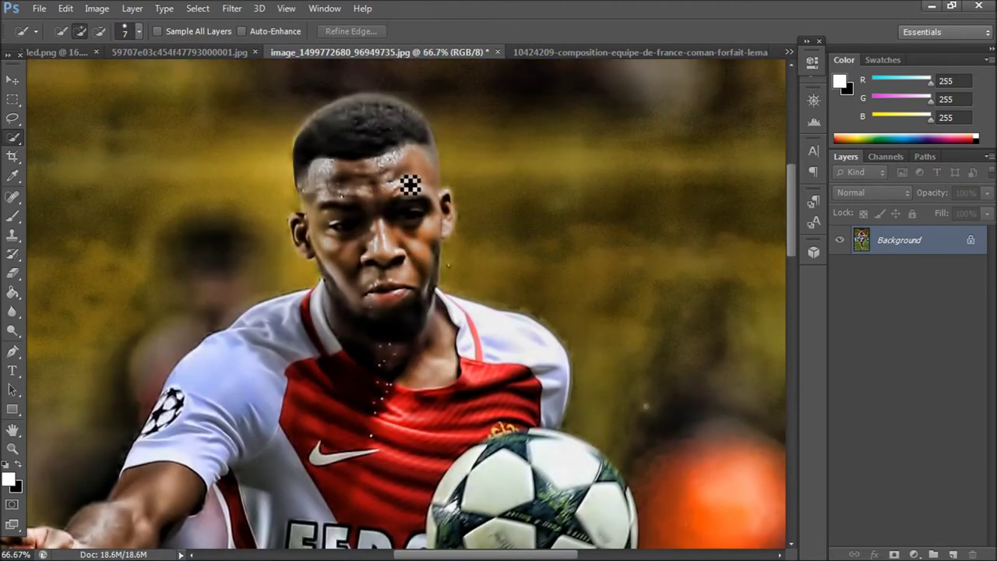
{"action": "left_click_drag", "start_coordinate": [400, 345], "coordinate": [317, 266]}
{"action": "mouse_move", "coordinate": [303, 228]}
{"action": "left_mouse_down"}
{"action": "mouse_move", "coordinate": [439, 236]}
{"action": "mouse_move", "coordinate": [456, 207]}
{"action": "mouse_move", "coordinate": [444, 171]}
{"action": "left_mouse_up"}
Remove the red shirt, refine edges to a new layer, and drag the head into the dribbling photo.
{"action": "left_click_drag", "start_coordinate": [357, 355], "coordinate": [393, 460]}
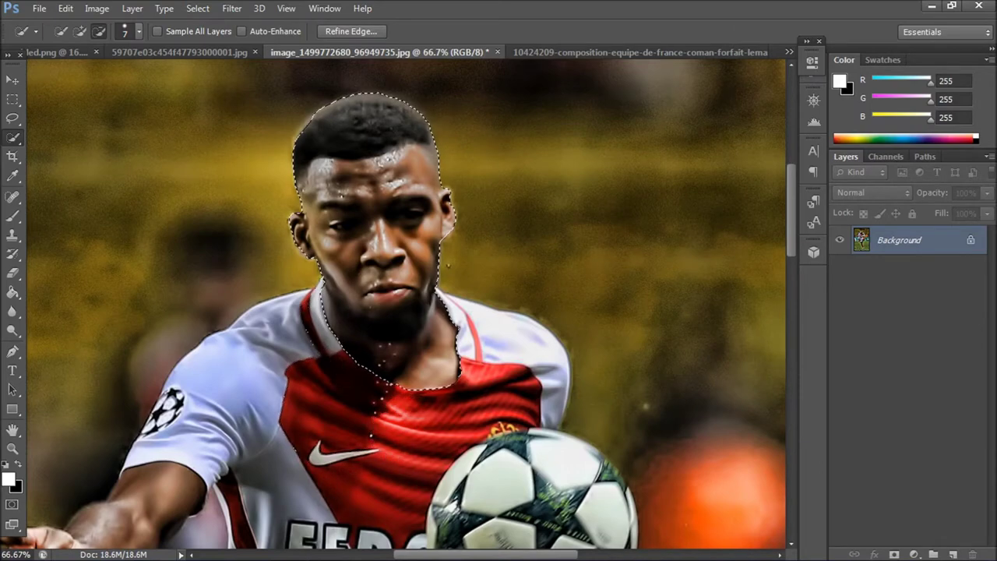
{"action": "left_click", "coordinate": [330, 31]}
{"action": "left_click", "coordinate": [853, 450]}
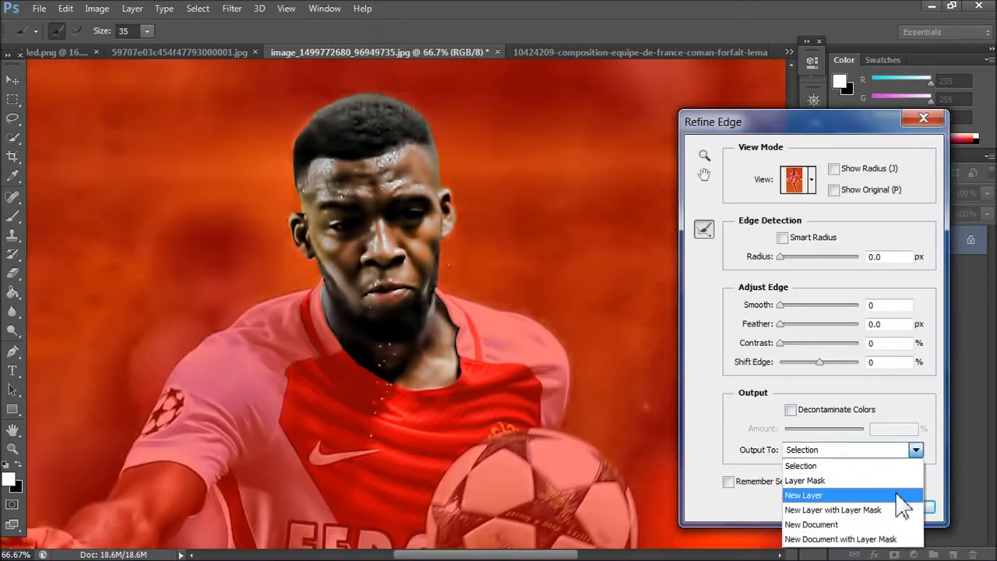
{"action": "left_click", "coordinate": [810, 494]}
{"action": "left_click", "coordinate": [908, 507]}
{"action": "key", "text": "v"}
{"action": "mouse_move", "coordinate": [374, 234]}
{"action": "left_mouse_down"}
{"action": "mouse_move", "coordinate": [100, 59]}
{"action": "mouse_move", "coordinate": [323, 183]}
{"action": "left_mouse_up"}
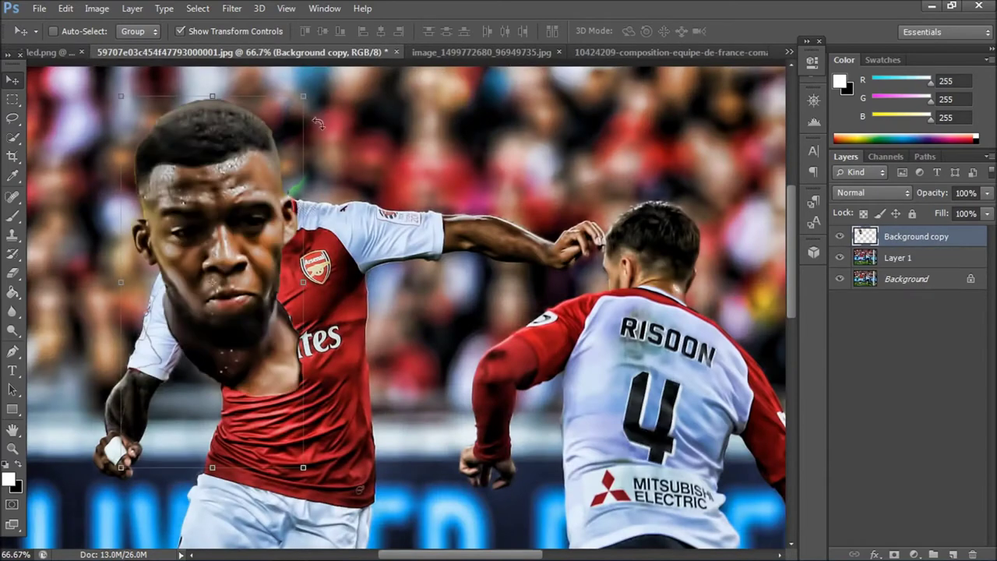
Scale the dropped head to about 55% and position it on the player's neck.
{"action": "key", "text": "ctrl+t"}
{"action": "left_click", "coordinate": [725, 31]}
{"action": "left_click_drag", "start_coordinate": [311, 96], "coordinate": [265, 187]}
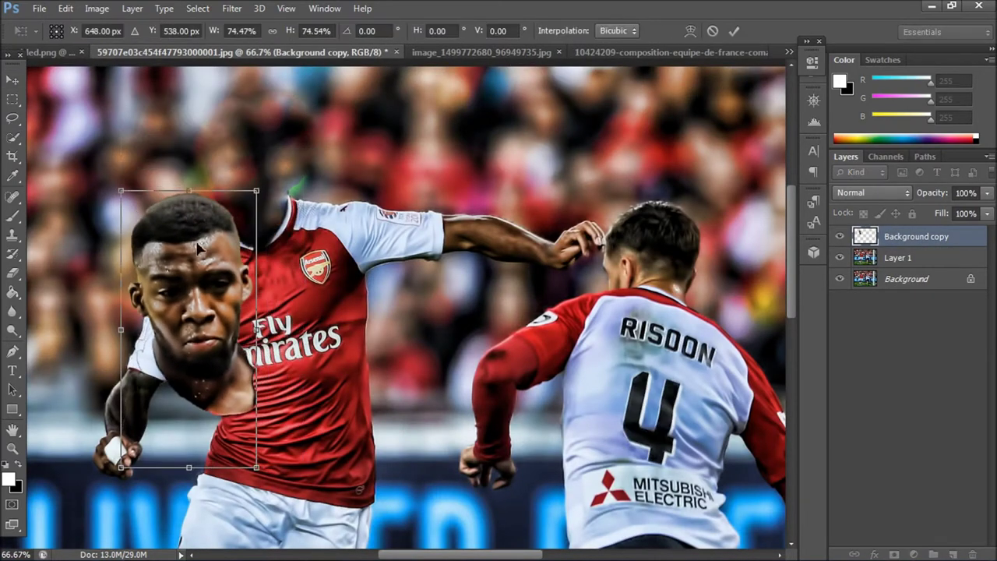
{"action": "left_click_drag", "start_coordinate": [195, 280], "coordinate": [234, 156]}
{"action": "left_click_drag", "start_coordinate": [296, 71], "coordinate": [288, 104]}
{"action": "left_click_drag", "start_coordinate": [260, 159], "coordinate": [261, 199]}
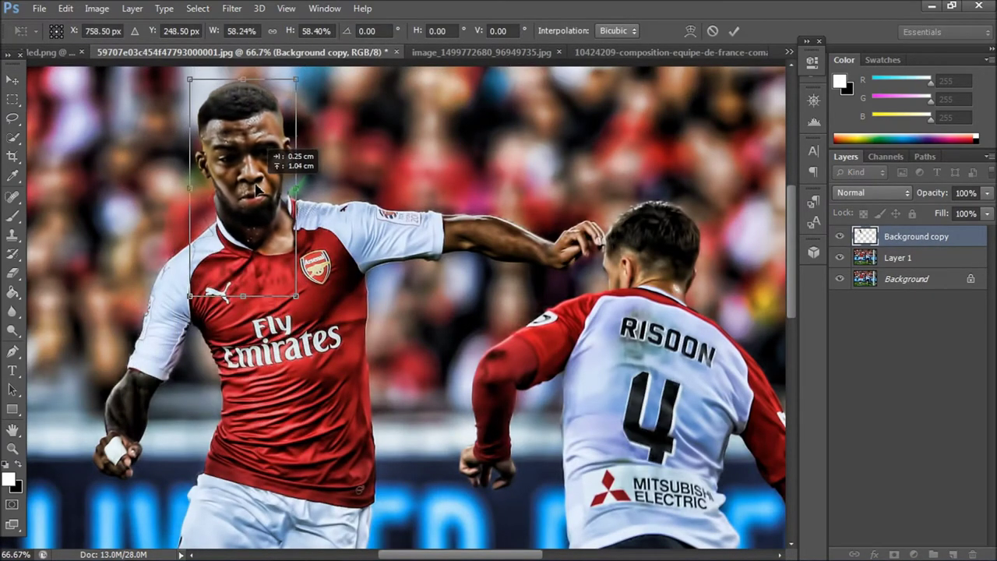
{"action": "left_click_drag", "start_coordinate": [300, 88], "coordinate": [300, 100]}
{"action": "left_click_drag", "start_coordinate": [271, 151], "coordinate": [273, 152]}
{"action": "left_click", "coordinate": [733, 32]}
Erase the head's edges at 52% opacity, restore 100% opacity, and zoom out to 25%.
{"action": "left_click", "coordinate": [12, 273]}
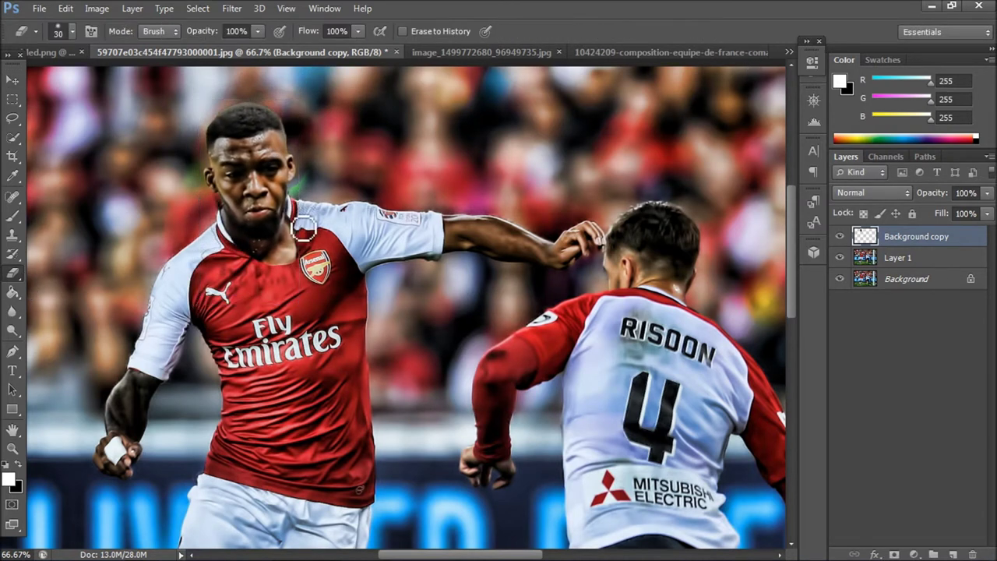
{"action": "left_click", "coordinate": [987, 192]}
{"action": "left_click_drag", "start_coordinate": [983, 210], "coordinate": [952, 210]}
{"action": "left_click", "coordinate": [242, 255]}
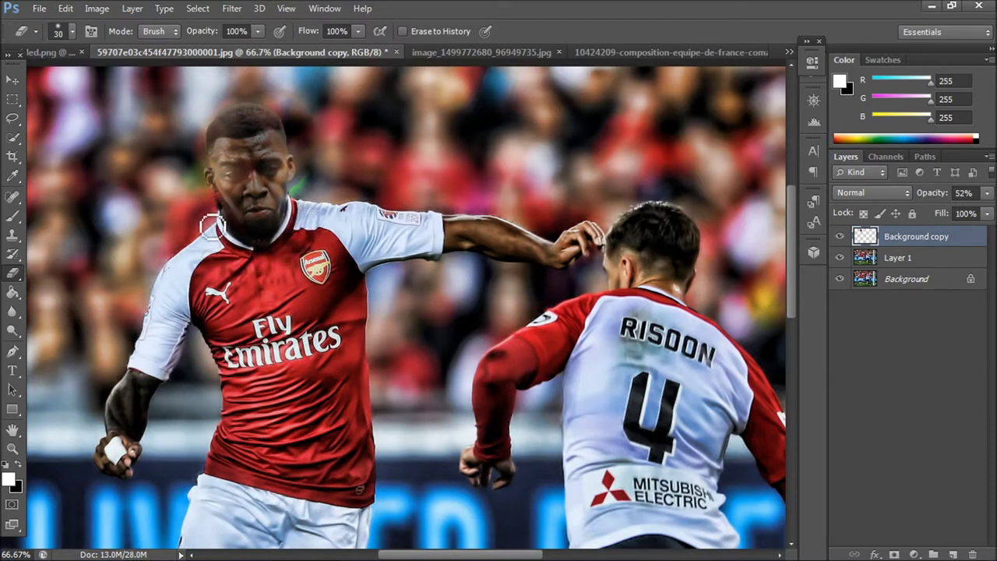
{"action": "left_click_drag", "start_coordinate": [984, 195], "coordinate": [996, 204]}
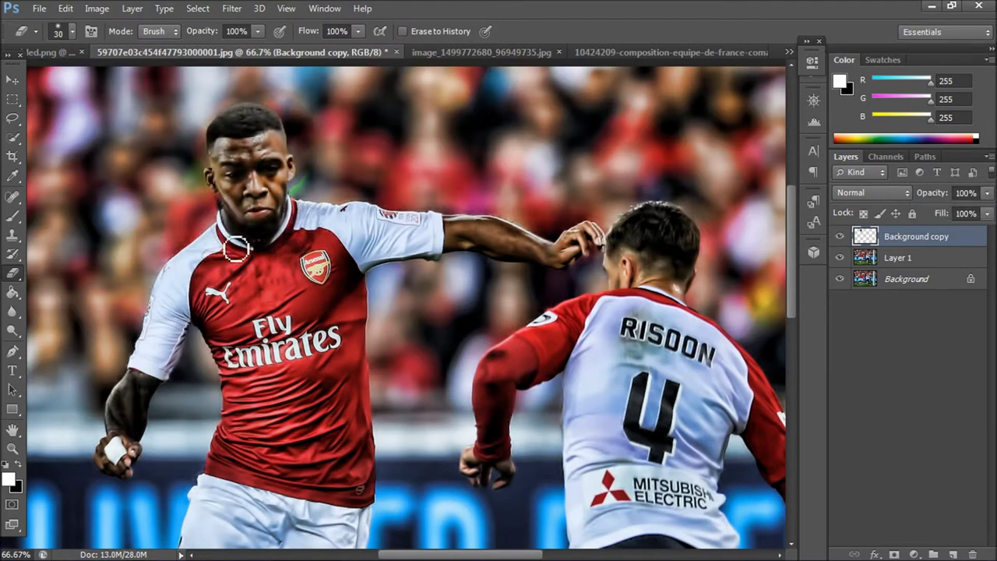
{"action": "scroll", "coordinate": [530, 296], "scroll_direction": "down", "scroll_amount": 1}
{"action": "scroll", "coordinate": [530, 296], "scroll_direction": "down", "scroll_amount": 1}
{"action": "scroll", "coordinate": [535, 302], "scroll_direction": "down", "scroll_amount": 1}
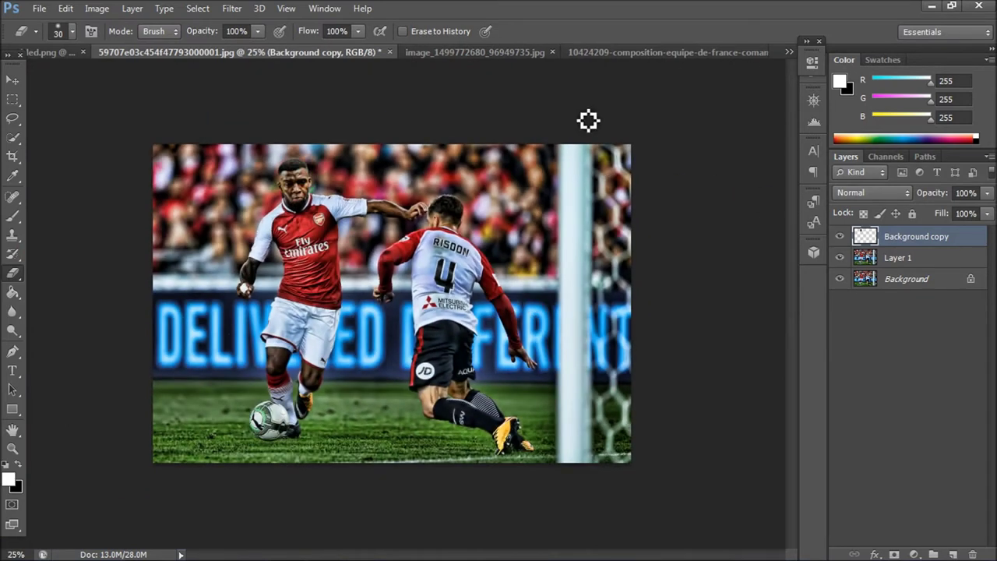
Close the unused action photo without saving and bring up the Coman photo.
{"action": "left_click", "coordinate": [538, 52]}
{"action": "left_click", "coordinate": [459, 52]}
{"action": "left_click", "coordinate": [532, 216]}
{"action": "left_click", "coordinate": [493, 52]}
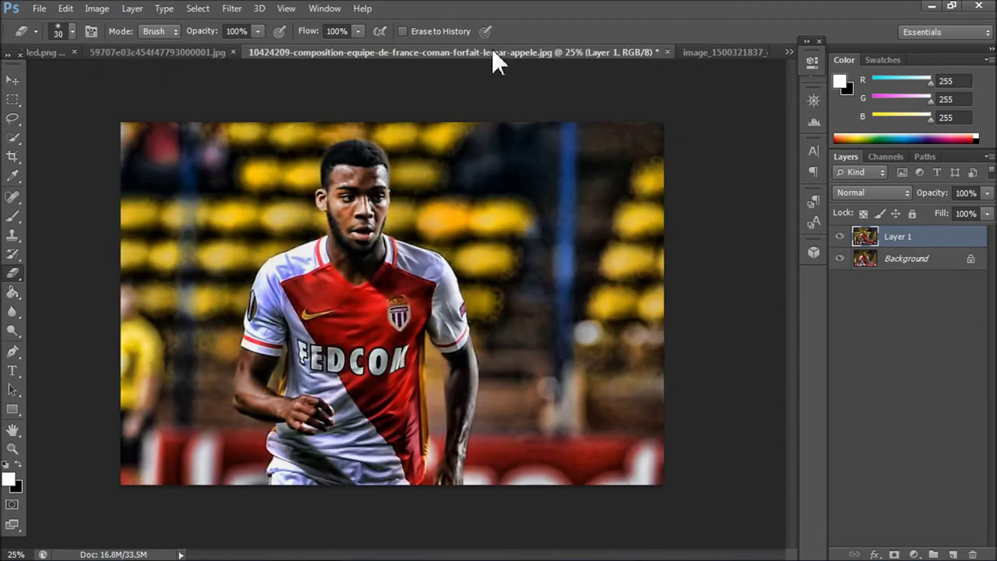
Quick-select the Monaco player's face, head and neck.
{"action": "left_click", "coordinate": [13, 140]}
{"action": "left_click_drag", "start_coordinate": [338, 198], "coordinate": [351, 173]}
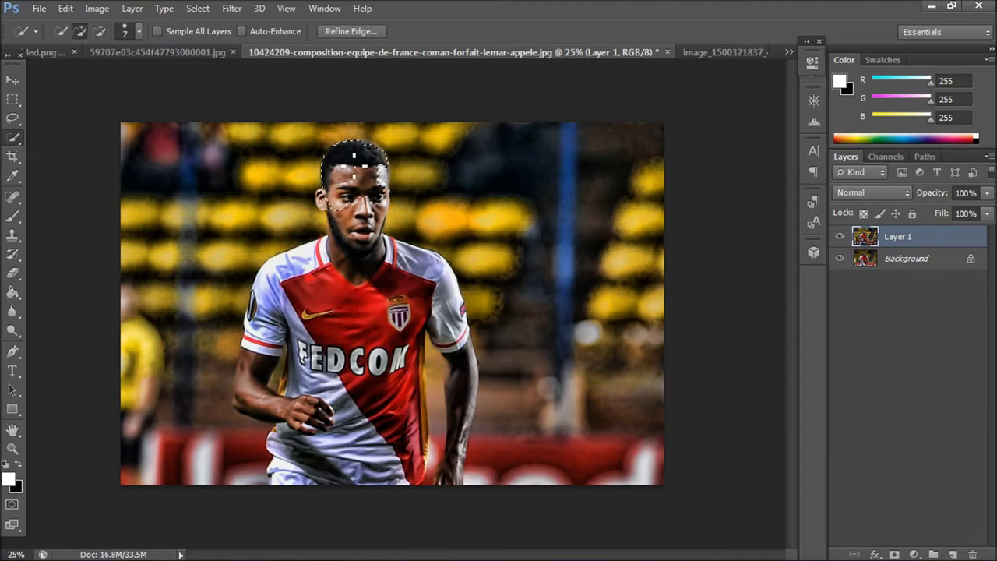
{"action": "scroll", "coordinate": [385, 218], "scroll_direction": "up", "scroll_amount": 2}
{"action": "scroll", "coordinate": [310, 162], "scroll_direction": "up", "scroll_amount": 1}
{"action": "scroll", "coordinate": [310, 162], "scroll_direction": "up", "scroll_amount": 3}
{"action": "left_click_drag", "start_coordinate": [342, 234], "coordinate": [327, 389]}
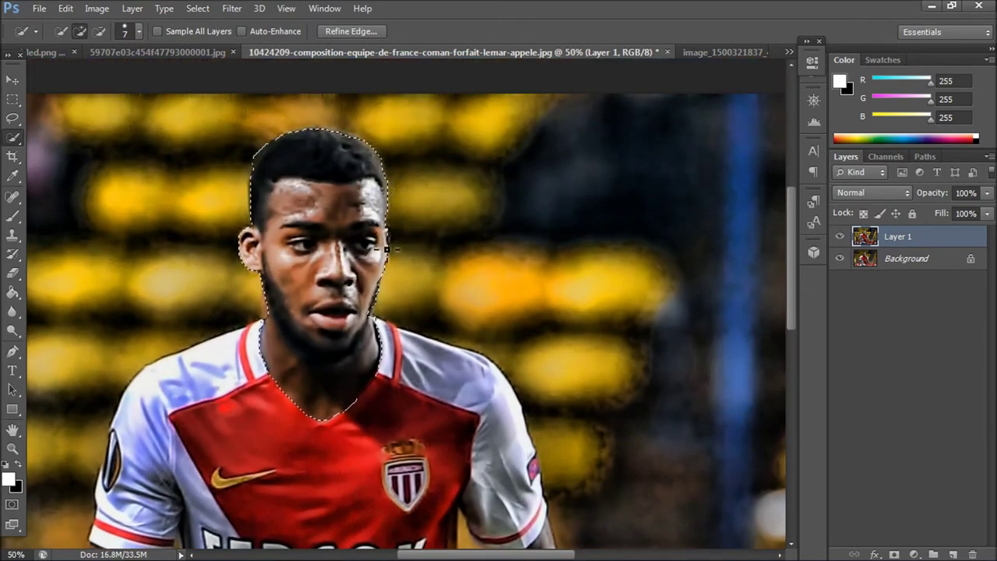
Refine the selection's edge with Output To: Layer Mask to create a masked Layer 1 copy.
{"action": "left_click", "coordinate": [351, 31]}
{"action": "left_click", "coordinate": [916, 449]}
{"action": "left_click", "coordinate": [918, 466]}
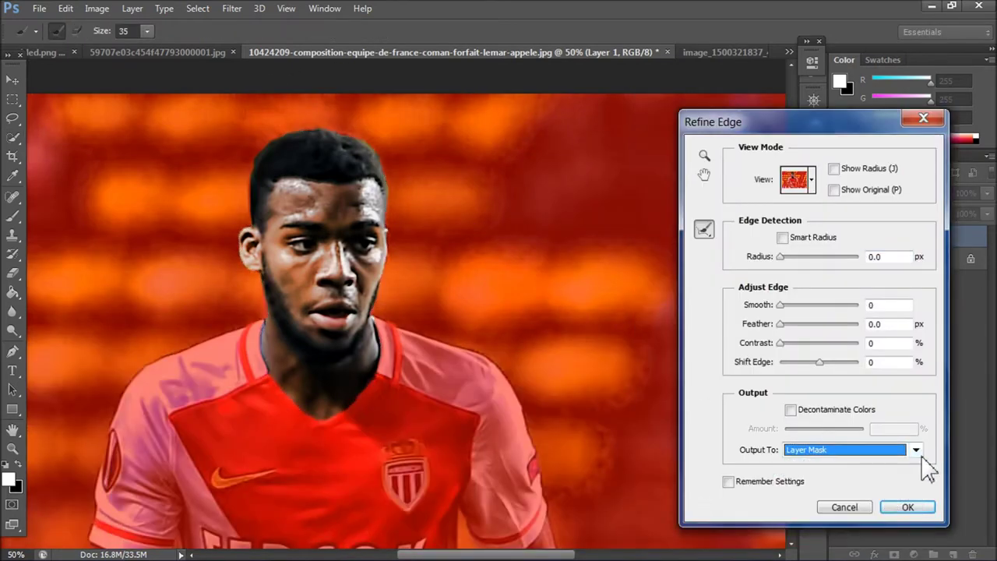
{"action": "left_click", "coordinate": [908, 507]}
{"action": "left_click", "coordinate": [639, 53]}
{"action": "left_click", "coordinate": [463, 50]}
Drag the cut-out face into the Arsenal photo and enlarge it to match the body.
{"action": "key", "text": "v"}
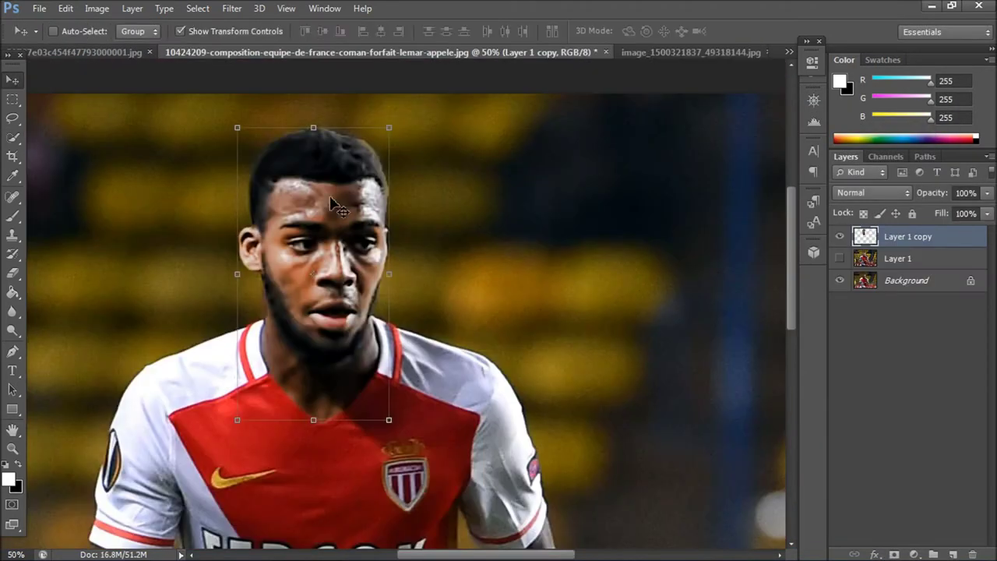
{"action": "left_click_drag", "start_coordinate": [340, 207], "coordinate": [482, 60]}
{"action": "key", "text": "ctrl+t"}
{"action": "left_click_drag", "start_coordinate": [440, 198], "coordinate": [498, 257]}
{"action": "key", "text": "Return"}
Hide the face layer, duplicate Background, and content-aware fill the Arsenal player's head away.
{"action": "left_click", "coordinate": [839, 236]}
{"action": "left_click", "coordinate": [905, 257]}
{"action": "key", "text": "ctrl+j"}
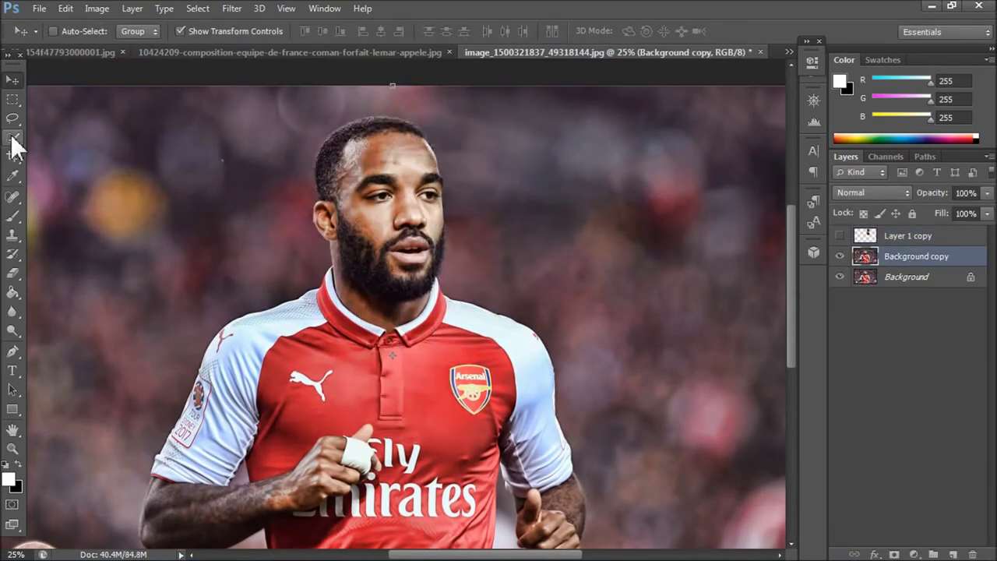
{"action": "left_click", "coordinate": [12, 117]}
{"action": "left_click_drag", "start_coordinate": [314, 211], "coordinate": [449, 145]}
{"action": "left_click_drag", "start_coordinate": [345, 277], "coordinate": [343, 274]}
{"action": "left_click", "coordinate": [65, 8]}
{"action": "left_click", "coordinate": [82, 285]}
{"action": "left_click", "coordinate": [564, 152]}
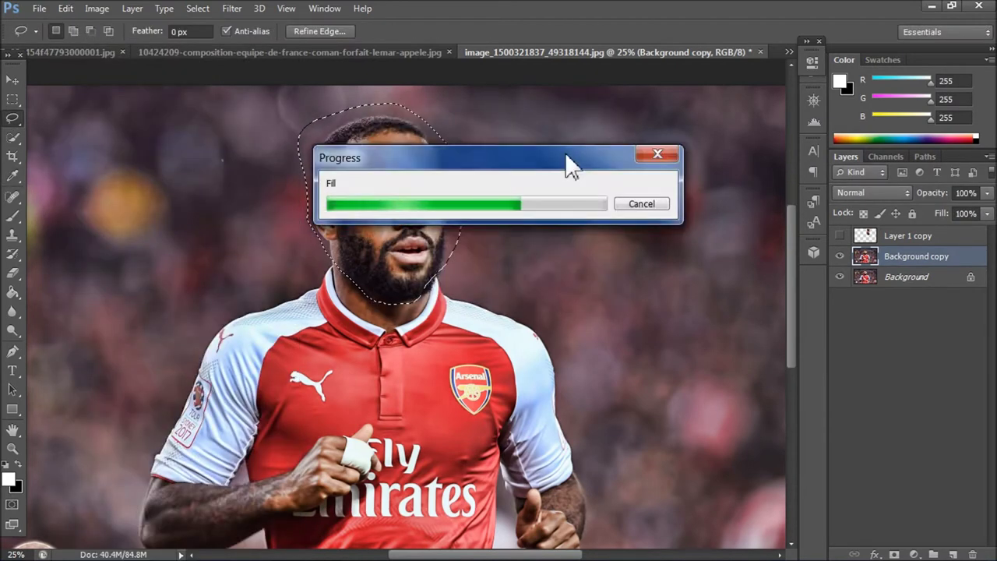
{"action": "key", "text": "ctrl+d"}
Show the face layer again and move and resize it to fit the Arsenal body.
{"action": "left_click", "coordinate": [840, 235]}
{"action": "key", "text": "v"}
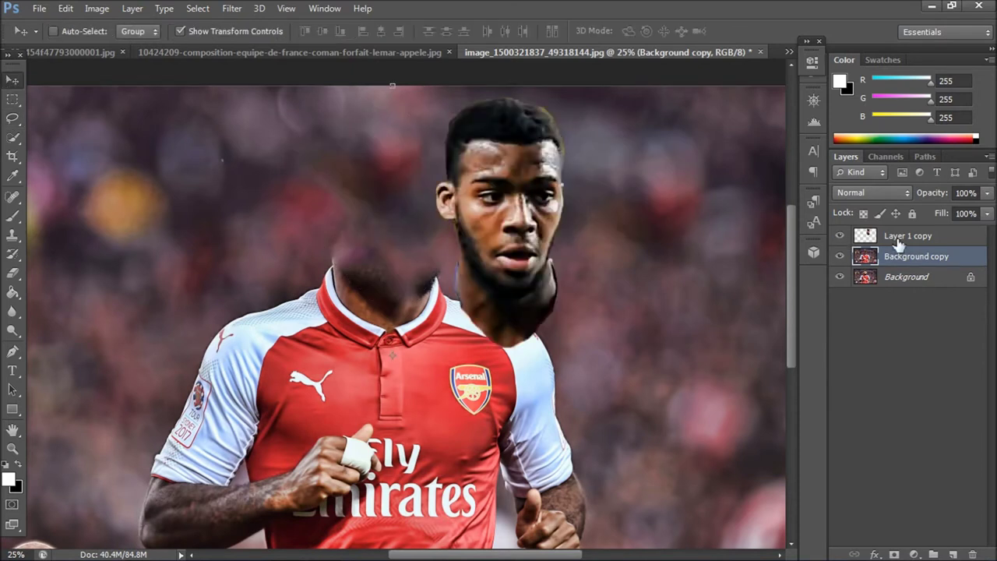
{"action": "left_click", "coordinate": [899, 243]}
{"action": "left_click_drag", "start_coordinate": [503, 234], "coordinate": [394, 257]}
{"action": "key", "text": "ctrl+t"}
{"action": "left_click_drag", "start_coordinate": [399, 294], "coordinate": [392, 285]}
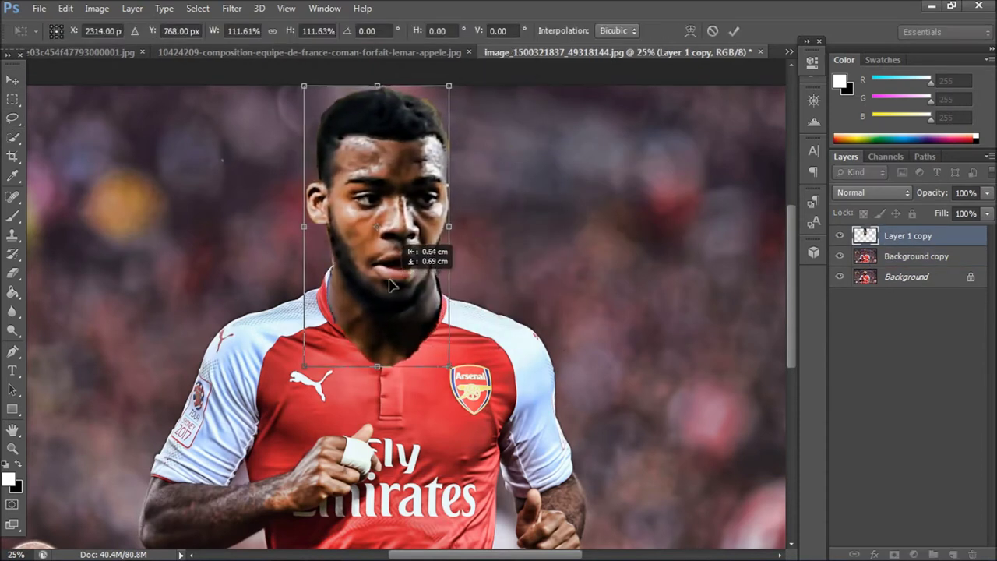
{"action": "left_click_drag", "start_coordinate": [449, 86], "coordinate": [443, 99]}
{"action": "key", "text": "Return"}
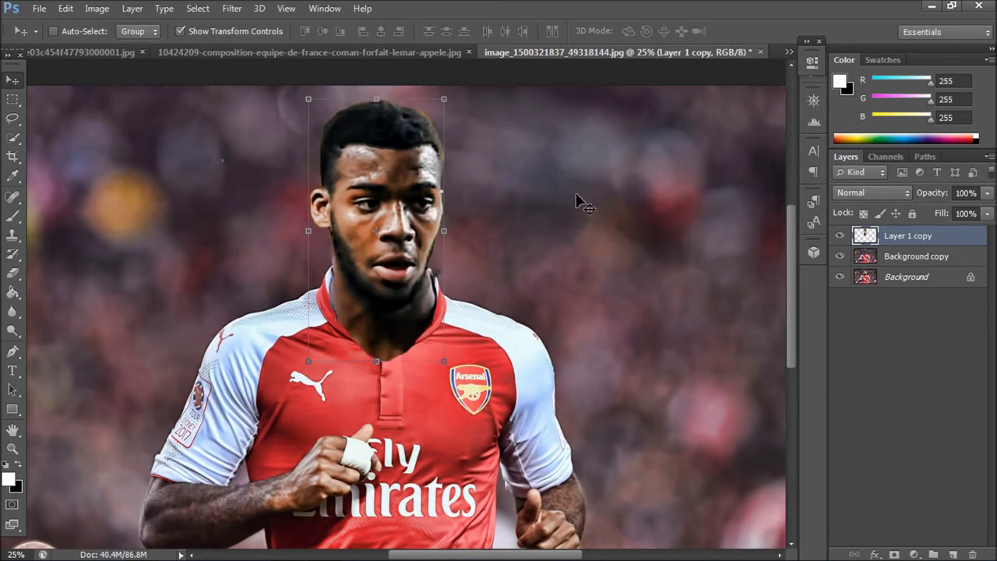
Erase the face's edges at 50% opacity, restore 100%, and make the Background copy layer active.
{"action": "key", "text": "5"}
{"action": "key", "text": "e"}
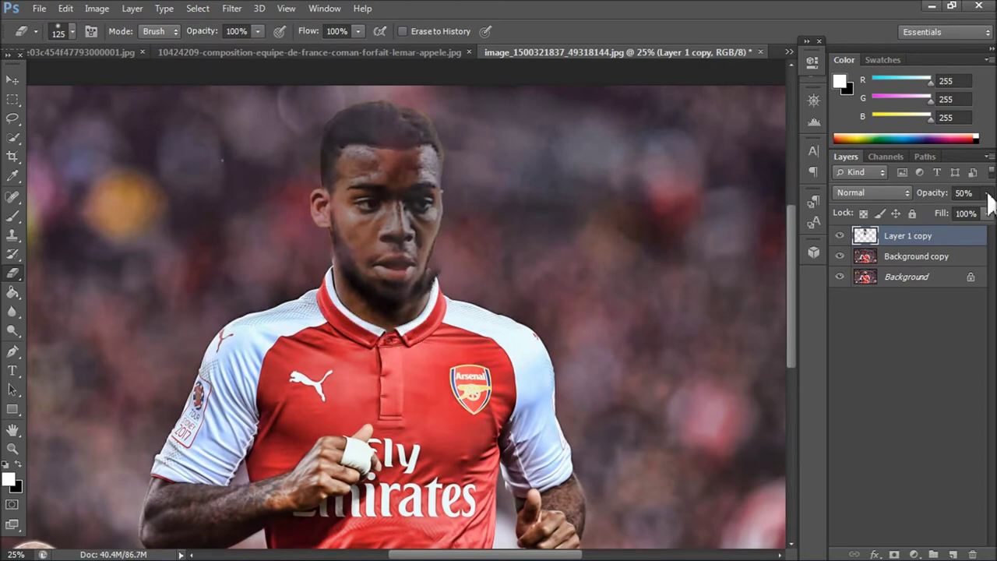
{"action": "key", "text": "0"}
{"action": "scroll", "coordinate": [483, 278], "scroll_direction": "up", "scroll_amount": 1}
{"action": "scroll", "coordinate": [483, 278], "scroll_direction": "up", "scroll_amount": 2}
{"action": "key", "text": "alt+bracketleft"}
Clone-stamp the chin, then select the left red collar and Refine Edge it onto a new layer.
{"action": "left_click", "coordinate": [11, 234]}
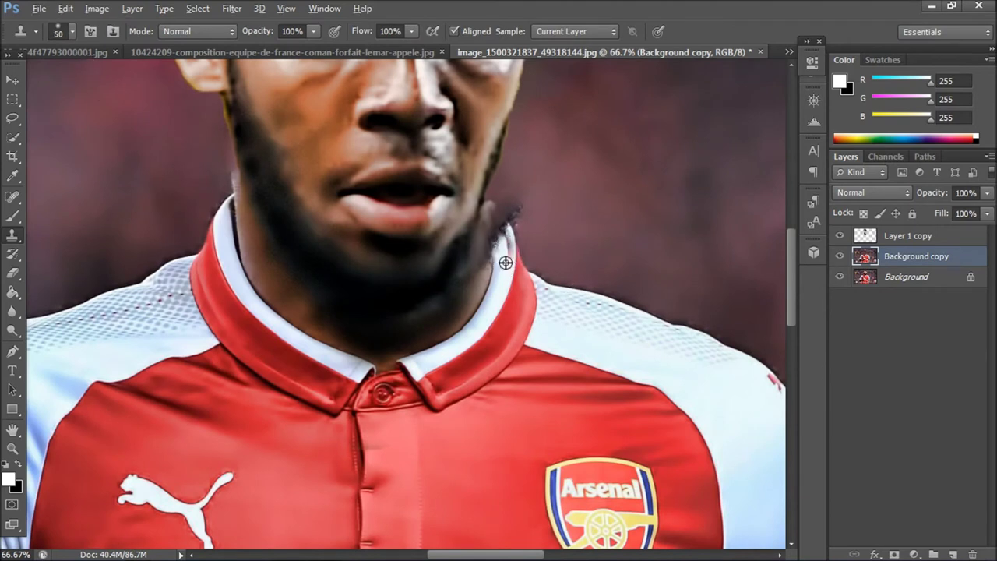
{"action": "key", "text": "alt+bracketright"}
{"action": "left_click", "coordinate": [871, 263]}
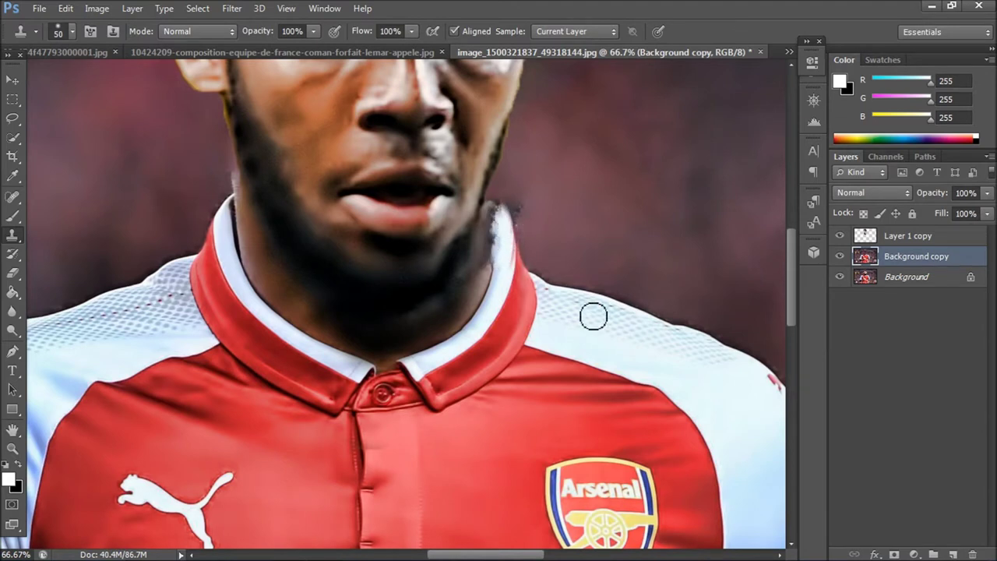
{"action": "key", "text": "w"}
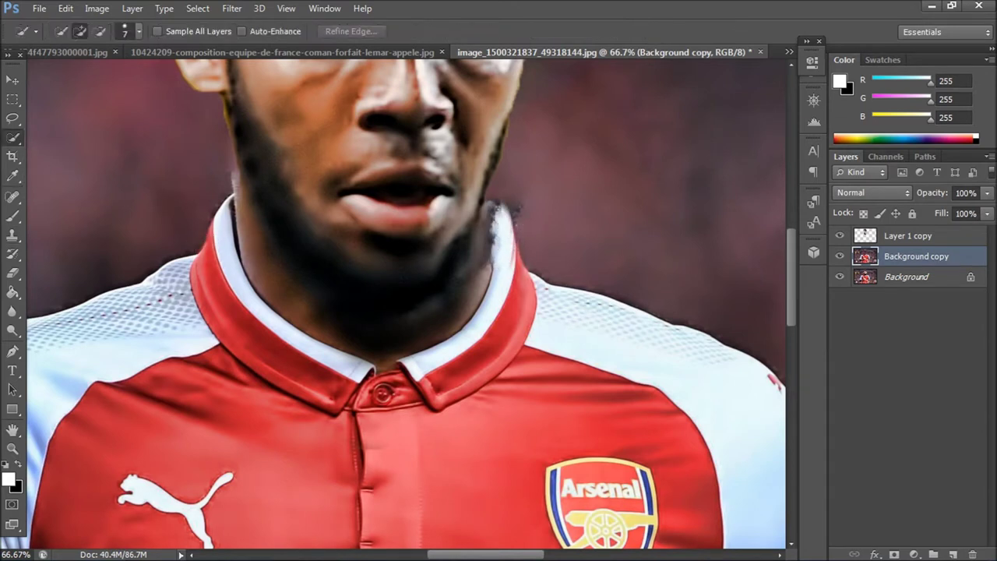
{"action": "mouse_move", "coordinate": [242, 230]}
{"action": "left_mouse_down"}
{"action": "mouse_move", "coordinate": [212, 289]}
{"action": "mouse_move", "coordinate": [231, 317]}
{"action": "left_mouse_up"}
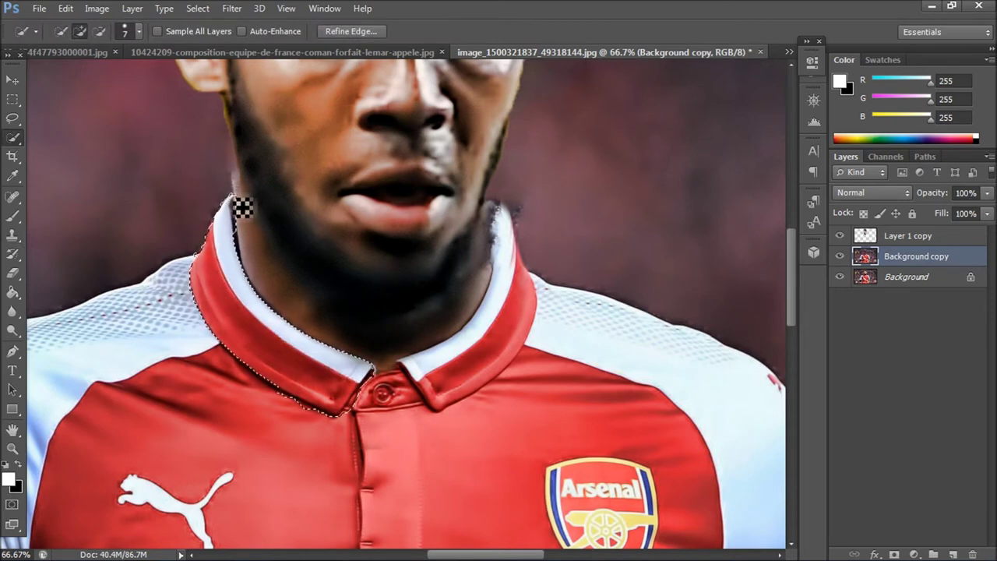
{"action": "left_click", "coordinate": [351, 31]}
{"action": "left_click", "coordinate": [916, 449]}
{"action": "left_click", "coordinate": [896, 487]}
{"action": "left_click", "coordinate": [907, 507]}
Mirror the copied collar horizontally and position it on the right side of the neck.
{"action": "key", "text": "v"}
{"action": "left_click_drag", "start_coordinate": [194, 320], "coordinate": [545, 307]}
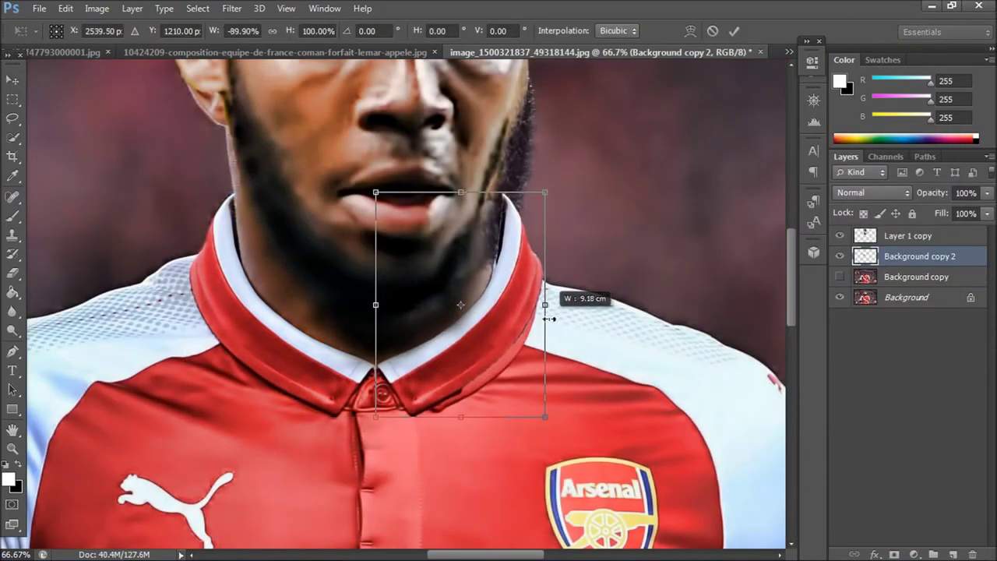
{"action": "left_click_drag", "start_coordinate": [504, 264], "coordinate": [497, 277]}
{"action": "left_click_drag", "start_coordinate": [367, 432], "coordinate": [390, 411]}
{"action": "left_click_drag", "start_coordinate": [554, 320], "coordinate": [545, 316]}
{"action": "left_click_drag", "start_coordinate": [516, 233], "coordinate": [512, 242]}
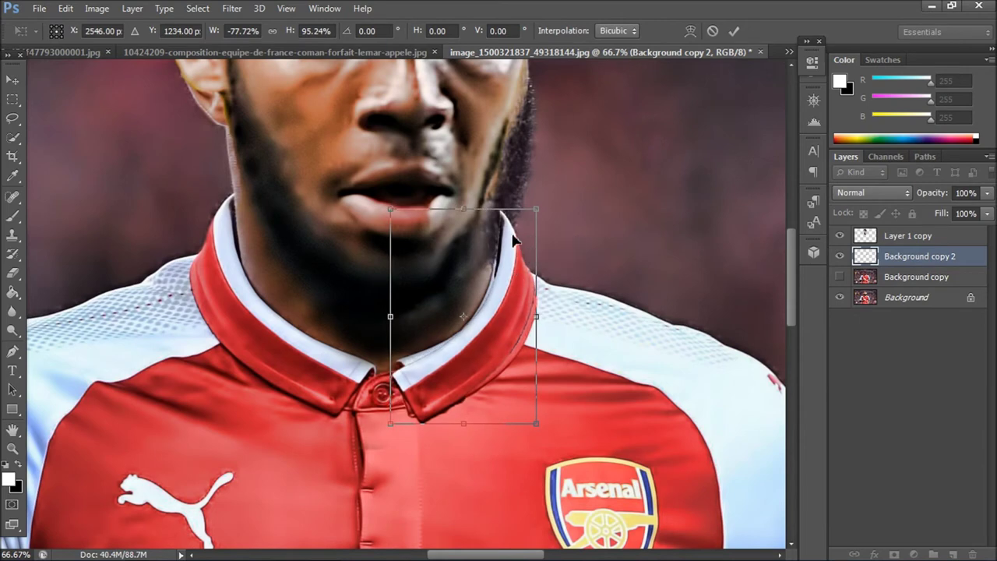
{"action": "key", "text": "ctrl+plus"}
{"action": "left_click_drag", "start_coordinate": [574, 211], "coordinate": [571, 216]}
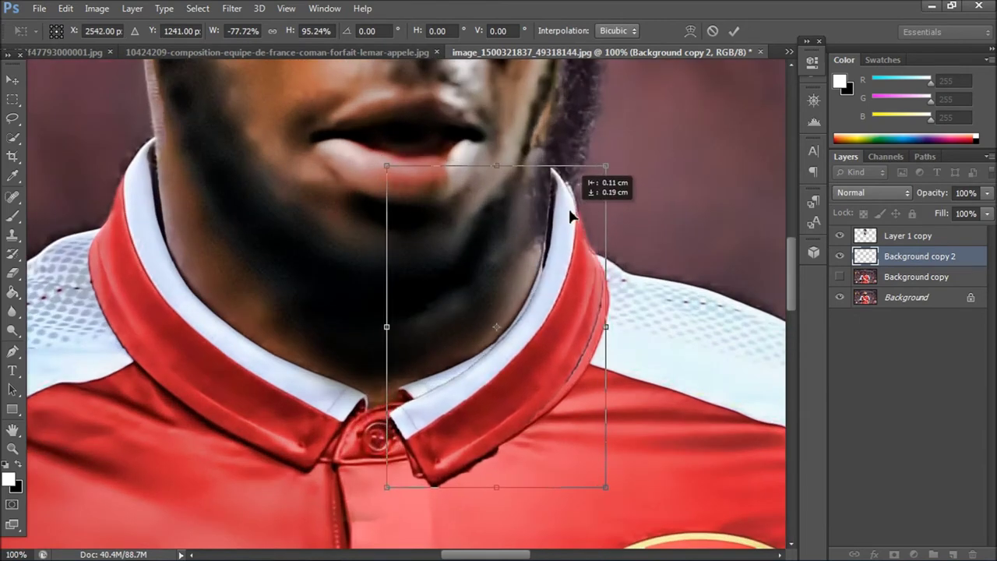
Rotate the collar about 3.65° and resize it to follow the neckline, then commit.
{"action": "mouse_move", "coordinate": [616, 158]}
{"action": "left_mouse_down"}
{"action": "mouse_move", "coordinate": [606, 142]}
{"action": "mouse_move", "coordinate": [641, 156]}
{"action": "left_mouse_up"}
{"action": "mouse_move", "coordinate": [563, 249]}
{"action": "left_mouse_down"}
{"action": "mouse_move", "coordinate": [545, 302]}
{"action": "mouse_move", "coordinate": [539, 292]}
{"action": "left_mouse_up"}
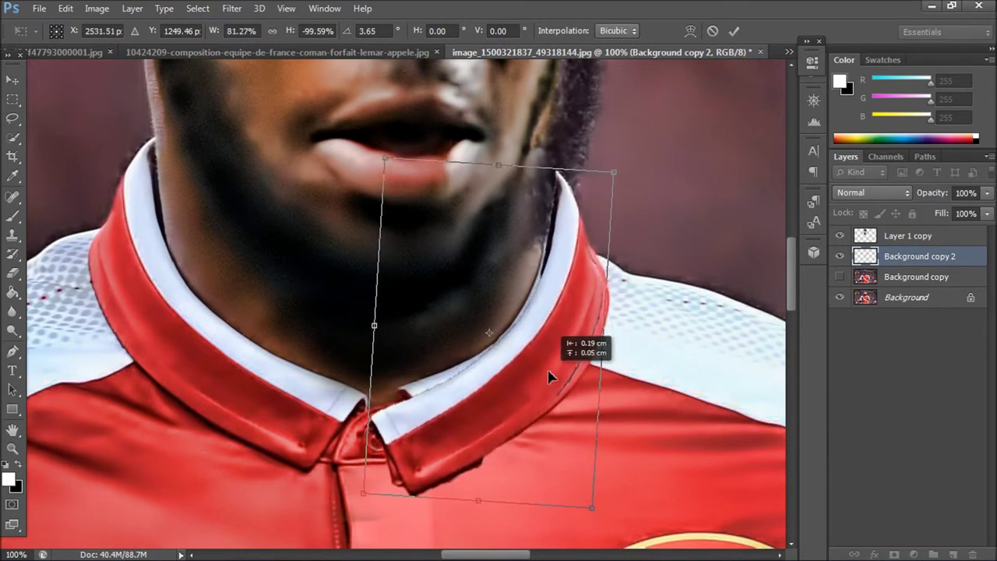
{"action": "left_click_drag", "start_coordinate": [590, 499], "coordinate": [594, 520]}
{"action": "left_click_drag", "start_coordinate": [574, 423], "coordinate": [555, 403]}
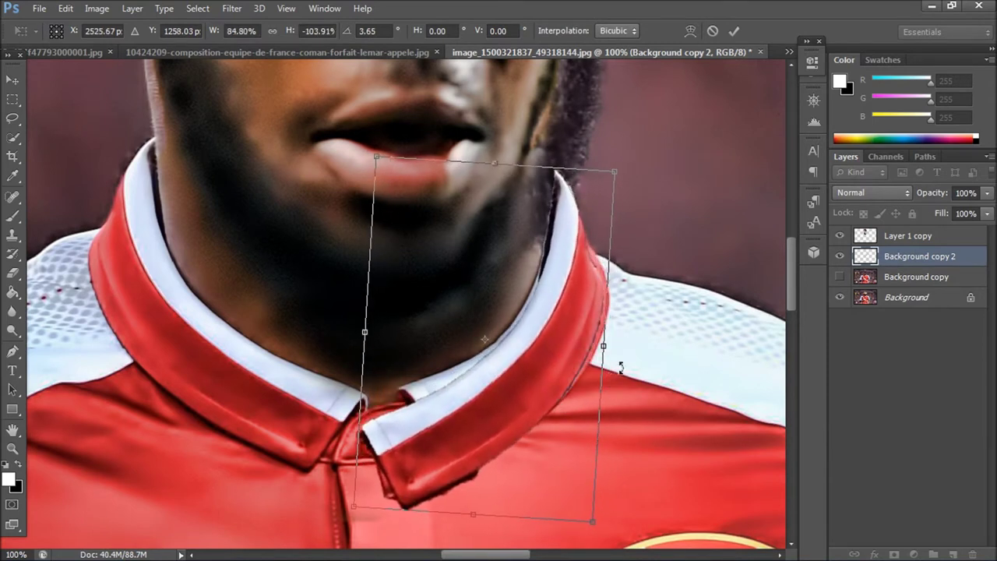
{"action": "left_click_drag", "start_coordinate": [495, 162], "coordinate": [494, 167]}
{"action": "left_click_drag", "start_coordinate": [615, 172], "coordinate": [621, 179]}
{"action": "left_click_drag", "start_coordinate": [495, 167], "coordinate": [497, 160]}
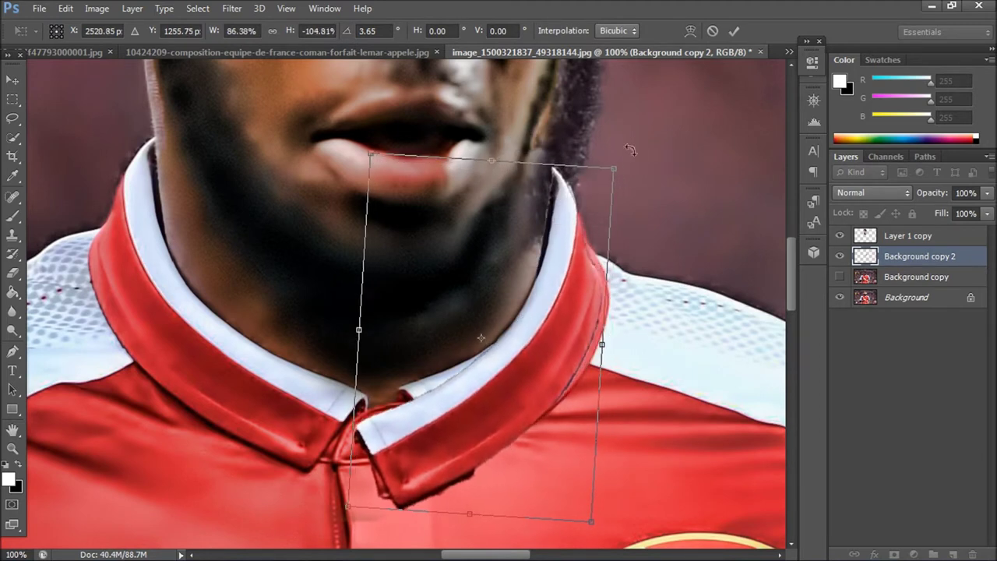
{"action": "key", "text": "Return"}
Erase the copied collar around the shirt button.
{"action": "key", "text": "e"}
{"action": "mouse_move", "coordinate": [378, 452]}
{"action": "left_mouse_down"}
{"action": "mouse_move", "coordinate": [390, 367]}
{"action": "mouse_move", "coordinate": [485, 402]}
{"action": "left_mouse_up"}
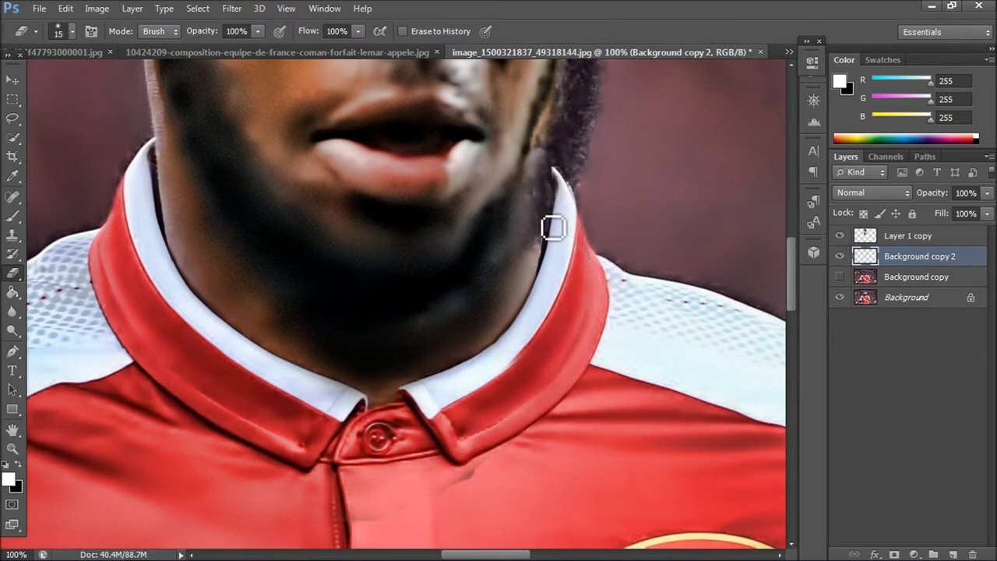
{"action": "left_click", "coordinate": [12, 81]}
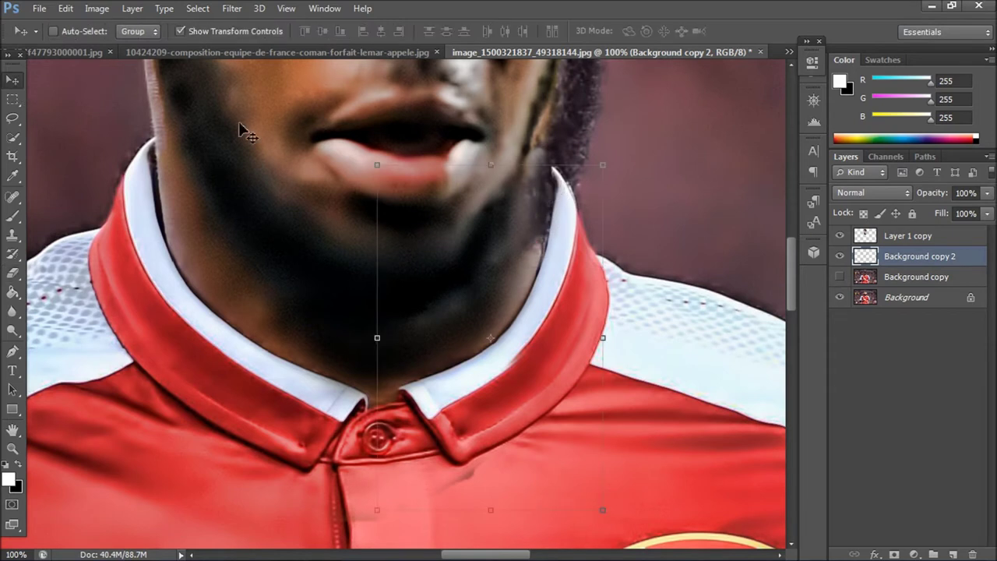
Warp the collar patch's upper right corner onto the neck.
{"action": "key", "text": "ctrl+t"}
{"action": "left_click", "coordinate": [673, 31]}
{"action": "left_click_drag", "start_coordinate": [546, 178], "coordinate": [541, 189]}
{"action": "key", "text": "Return"}
{"action": "scroll", "coordinate": [734, 167], "scroll_direction": "up", "scroll_amount": 2}
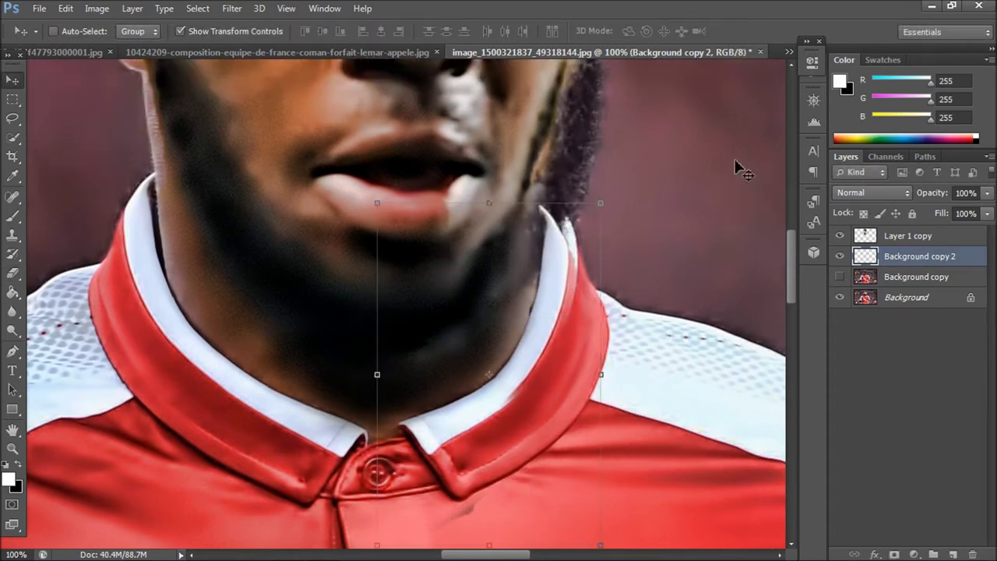
{"action": "scroll", "coordinate": [592, 276], "scroll_direction": "up", "scroll_amount": 3}
Show Background copy and clone-stamp over the dark specks beside the collar.
{"action": "left_click", "coordinate": [840, 276]}
{"action": "left_click", "coordinate": [916, 279]}
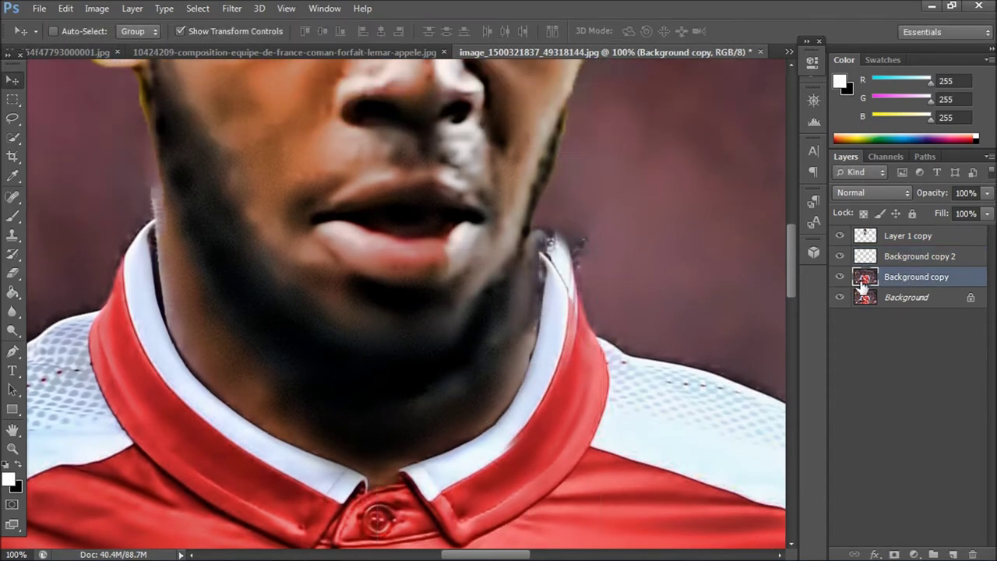
{"action": "left_click", "coordinate": [12, 235]}
{"action": "left_click_drag", "start_coordinate": [588, 243], "coordinate": [590, 301]}
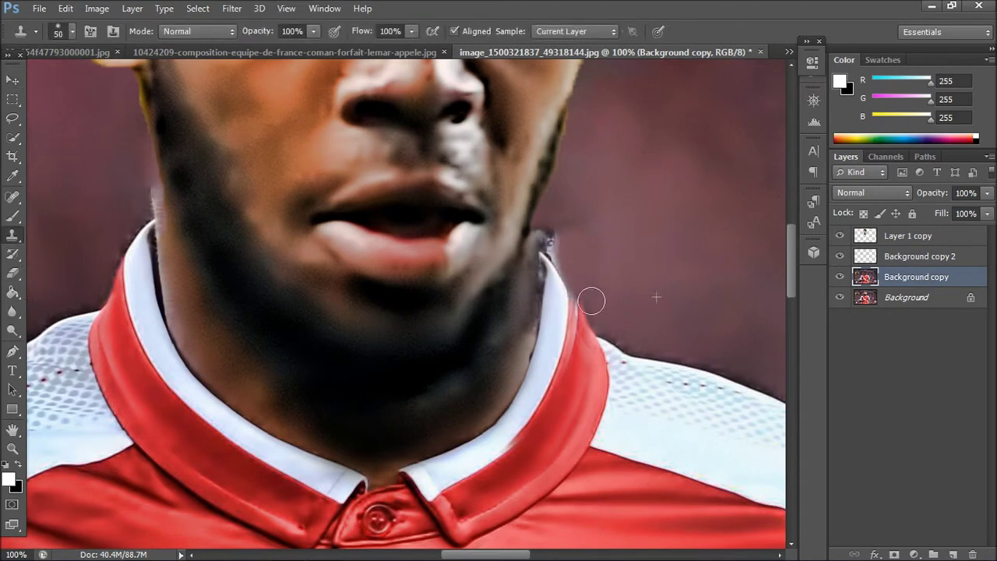
{"action": "scroll", "coordinate": [609, 348], "scroll_direction": "up", "scroll_amount": 3}
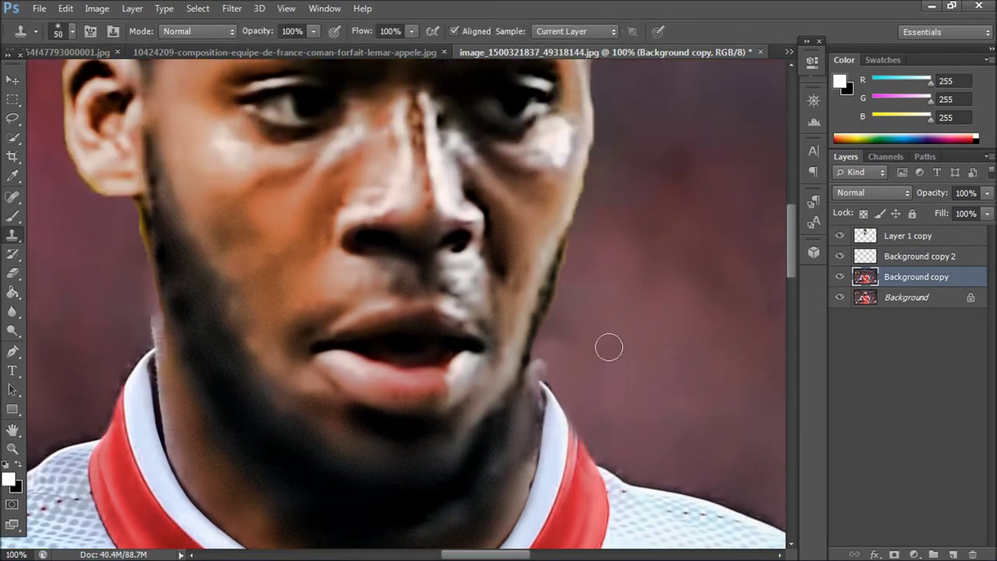
{"action": "key", "text": "alt+period"}
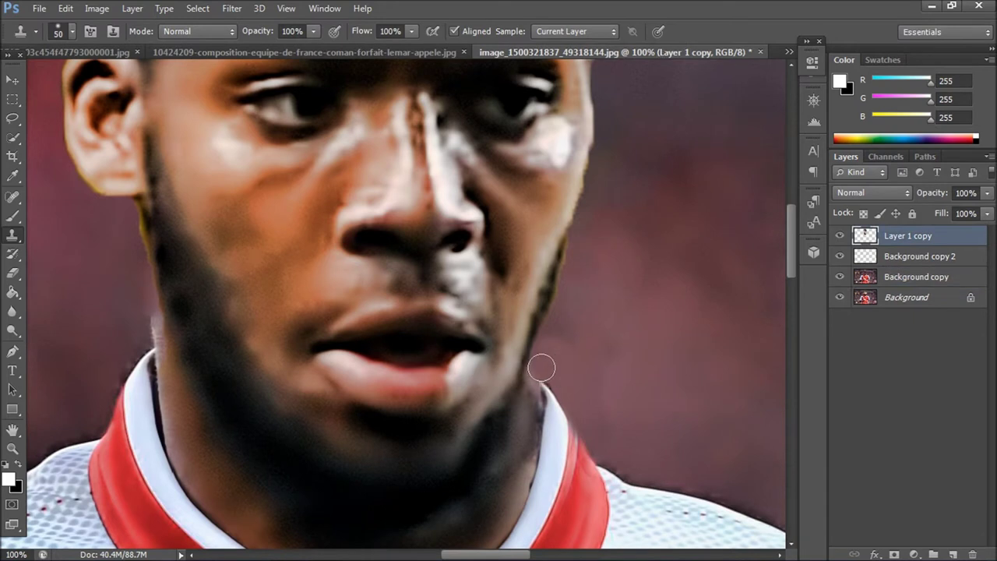
{"action": "scroll", "coordinate": [706, 392], "scroll_direction": "down", "scroll_amount": 1}
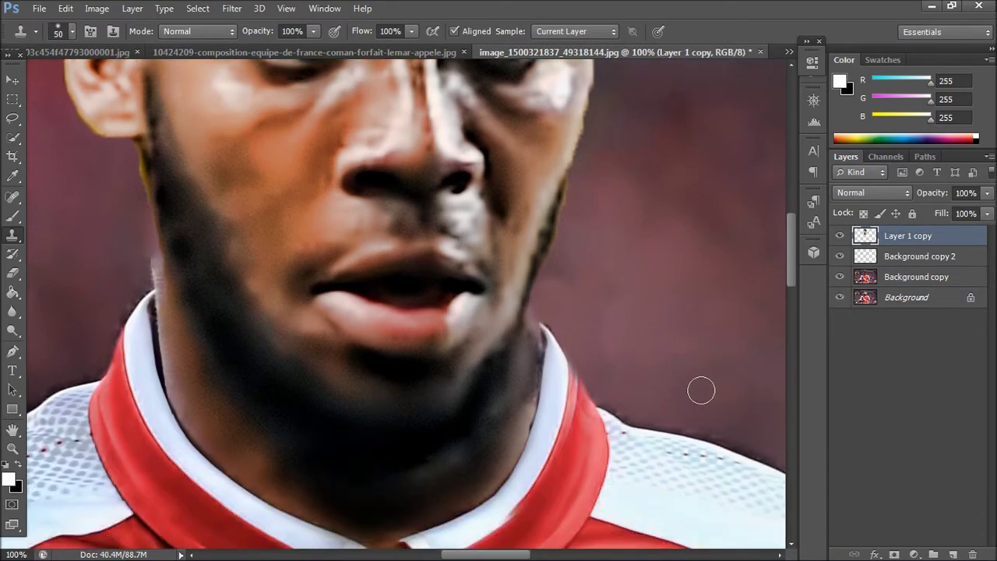
Apply another warp to Background copy 2, then return to Background copy with the Clone Stamp.
{"action": "key", "text": "alt+bracketleft"}
{"action": "key", "text": "v"}
{"action": "key", "text": "ctrl+t"}
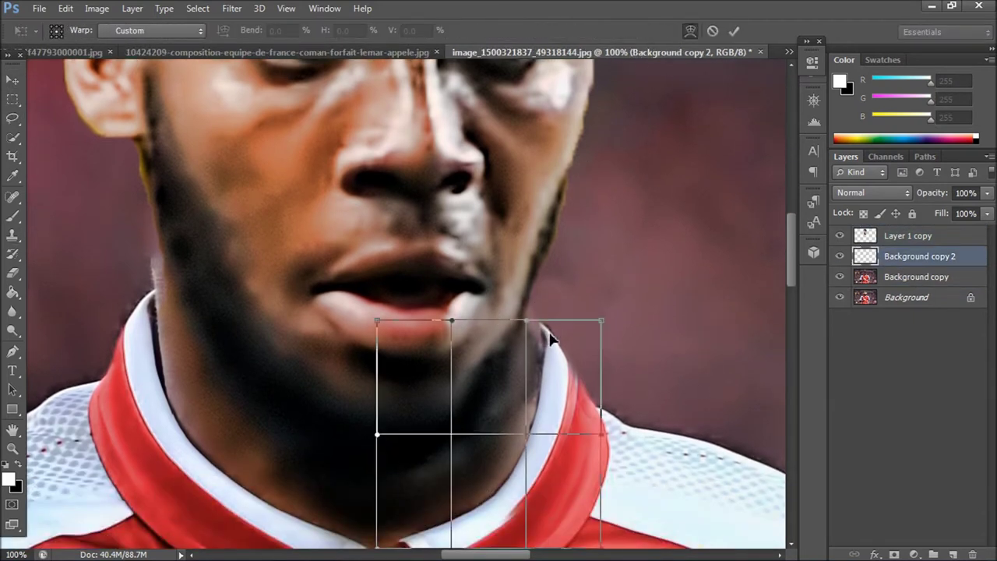
{"action": "key", "text": "Return"}
{"action": "left_click", "coordinate": [916, 278]}
{"action": "key", "text": "s"}
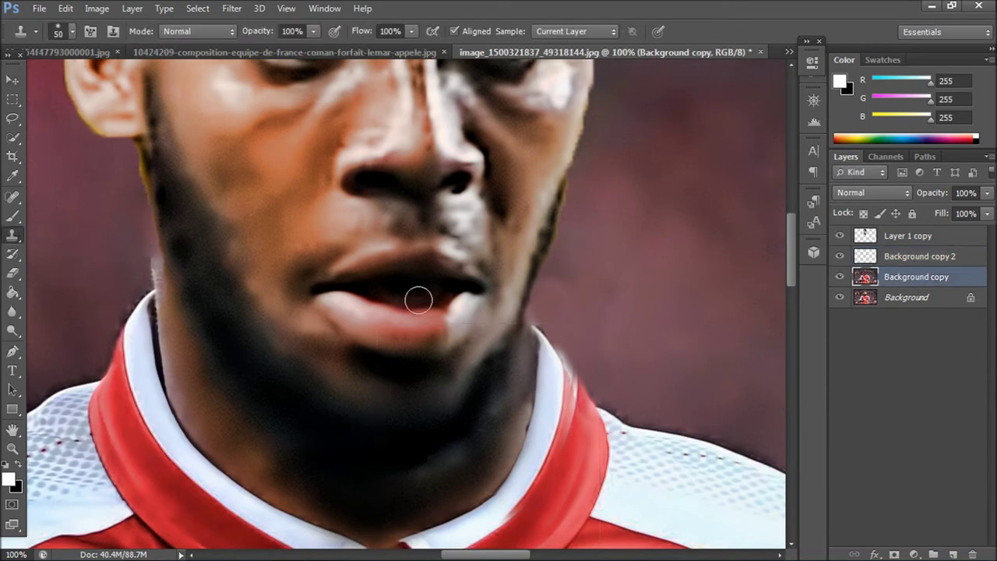
{"action": "scroll", "coordinate": [576, 316], "scroll_direction": "down", "scroll_amount": 3}
{"action": "scroll", "coordinate": [603, 327], "scroll_direction": "down", "scroll_amount": 2}
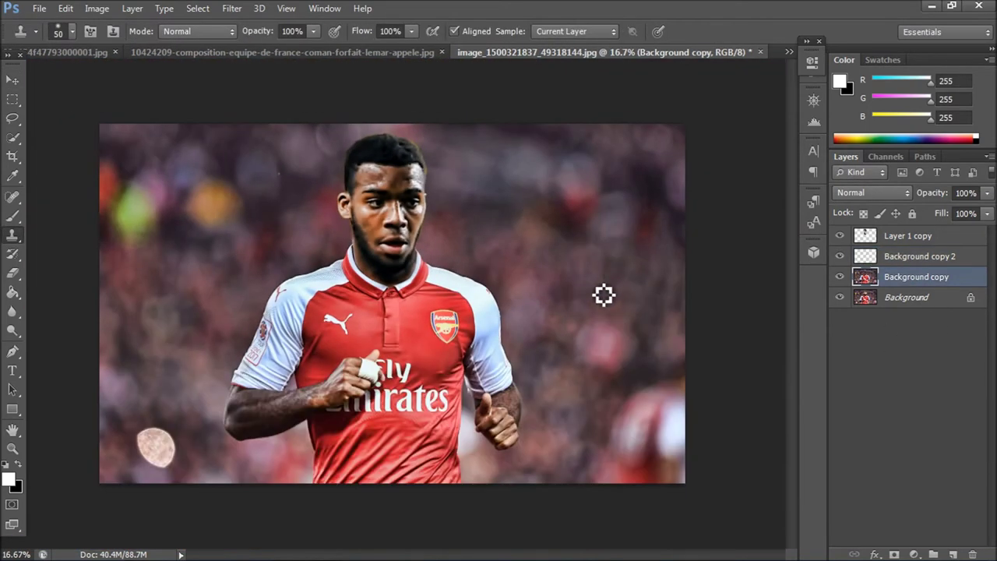
{"action": "scroll", "coordinate": [604, 294], "scroll_direction": "up", "scroll_amount": 4}
{"action": "scroll", "coordinate": [596, 285], "scroll_direction": "up", "scroll_amount": 1}
{"action": "scroll", "coordinate": [597, 286], "scroll_direction": "up", "scroll_amount": 1}
{"action": "scroll", "coordinate": [596, 289], "scroll_direction": "up", "scroll_amount": 1}
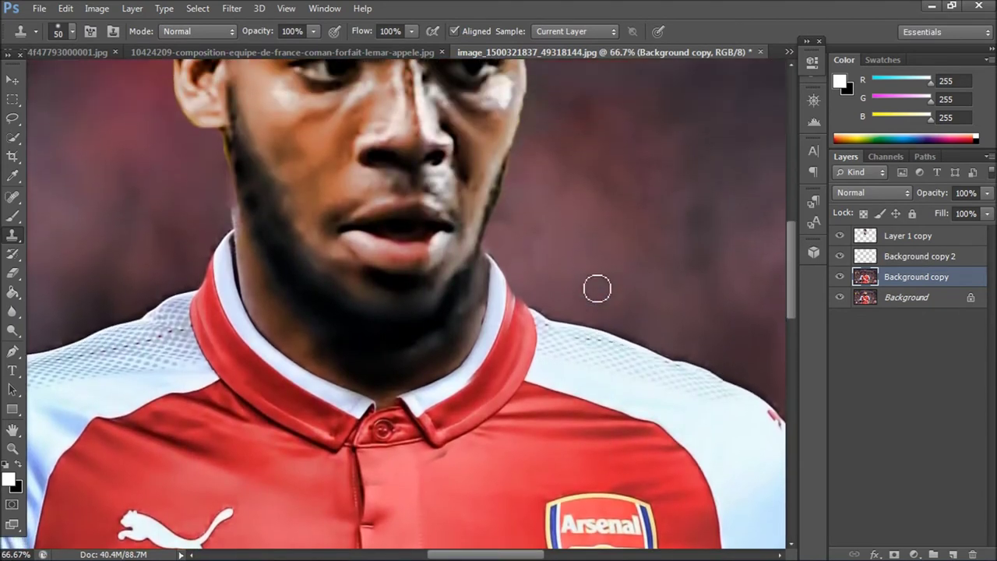
Warp Background copy 2 once more and fit the whole image in view.
{"action": "key", "text": "alt+period"}
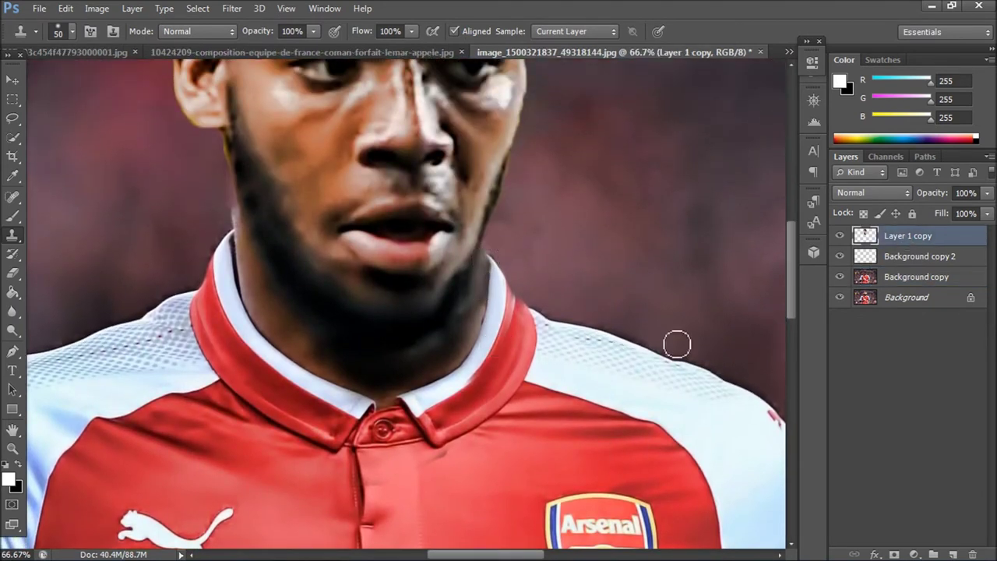
{"action": "left_click", "coordinate": [904, 262]}
{"action": "key", "text": "v"}
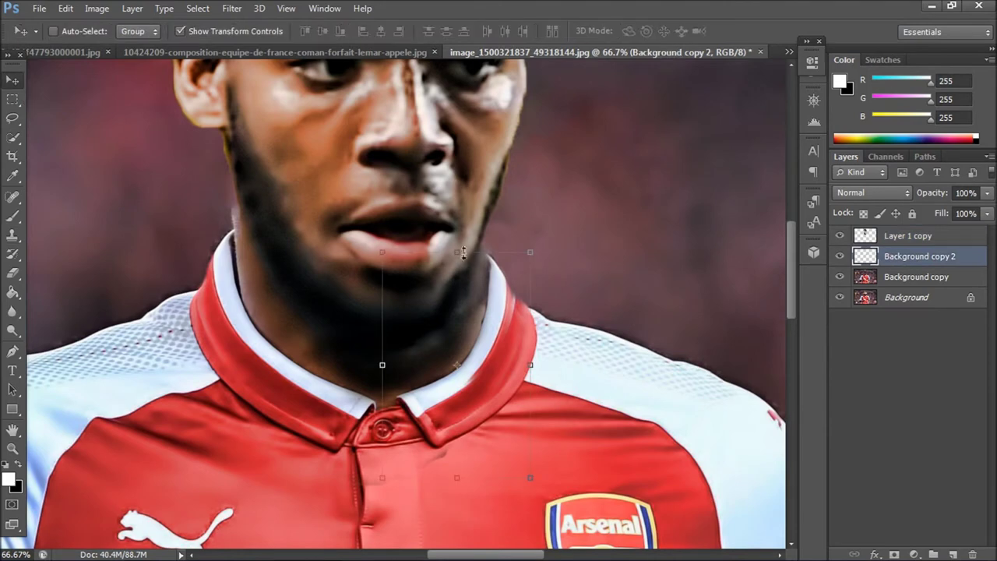
{"action": "key", "text": "ctrl+t"}
{"action": "left_click", "coordinate": [691, 31]}
{"action": "key", "text": "Return"}
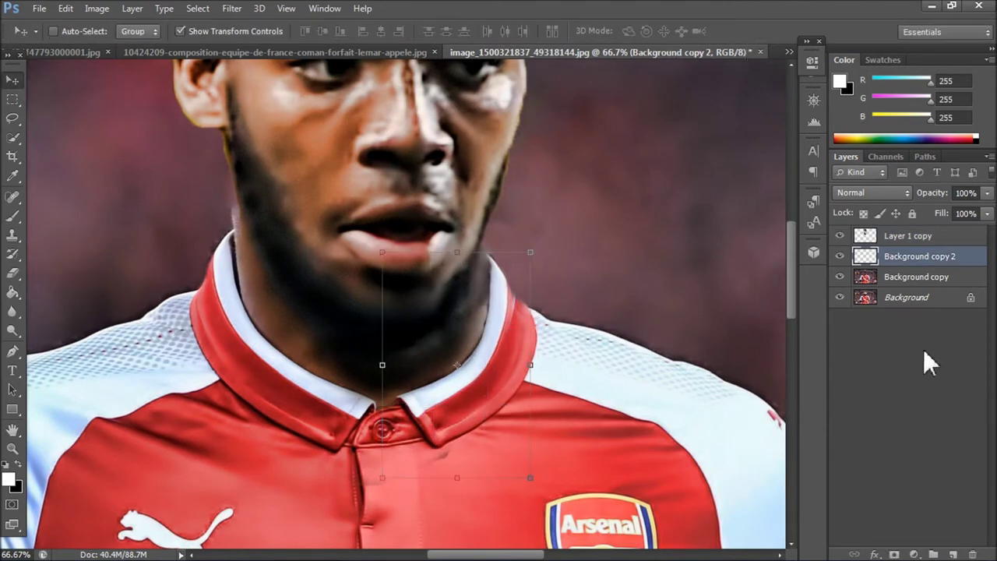
{"action": "key", "text": "ctrl+minus"}
{"action": "key", "text": "ctrl+minus"}
{"action": "key", "text": "ctrl+minus"}
{"action": "key", "text": "ctrl+minus"}
Erase the head's edges on Layer 1 copy with a 30 px eraser, then show the Monaco photo.
{"action": "left_click", "coordinate": [935, 239]}
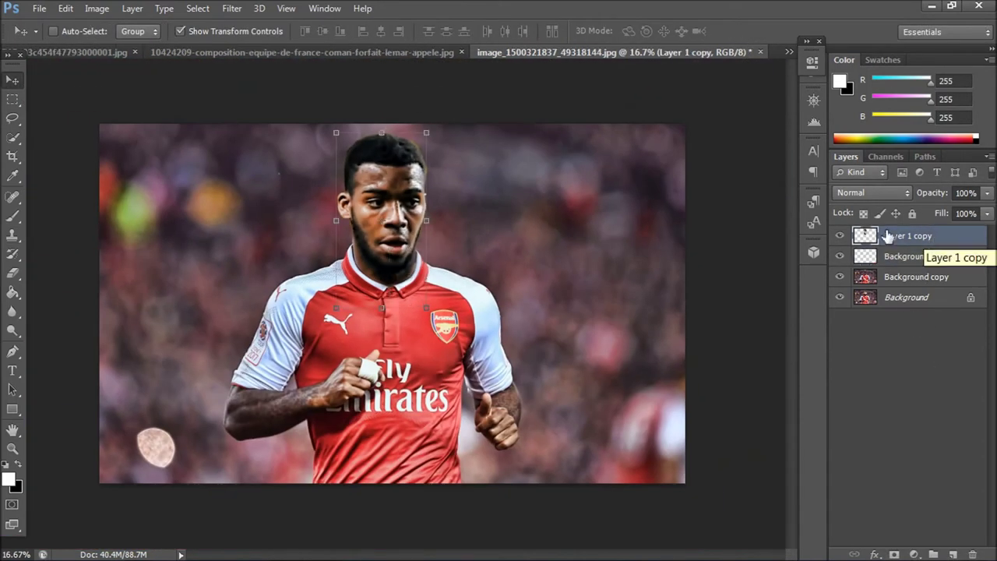
{"action": "key", "text": "e"}
{"action": "scroll", "coordinate": [358, 158], "scroll_direction": "up", "scroll_amount": 1}
{"action": "scroll", "coordinate": [359, 160], "scroll_direction": "up", "scroll_amount": 2}
{"action": "scroll", "coordinate": [359, 160], "scroll_direction": "up", "scroll_amount": 3}
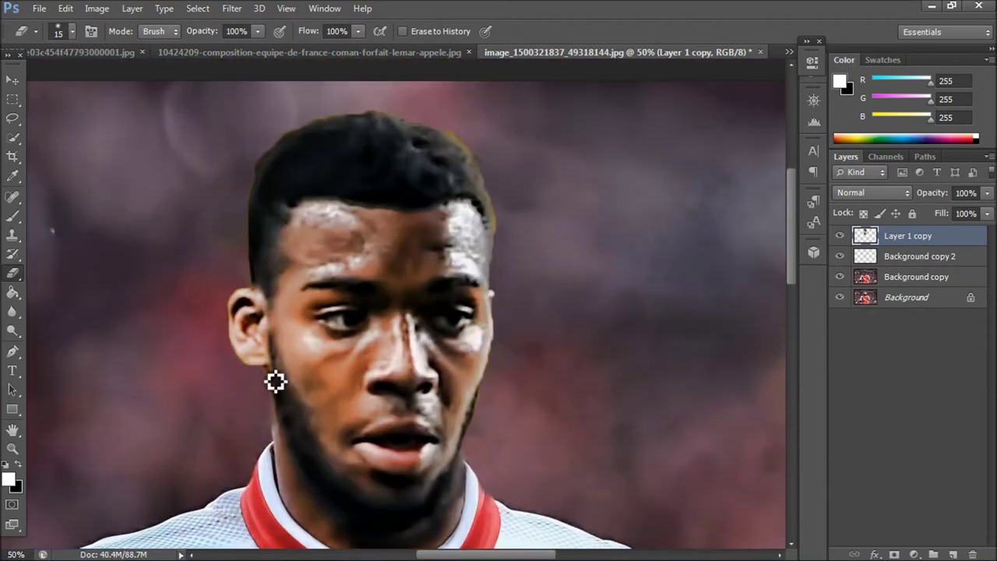
{"action": "key", "text": "bracketright"}
{"action": "key", "text": "bracketright"}
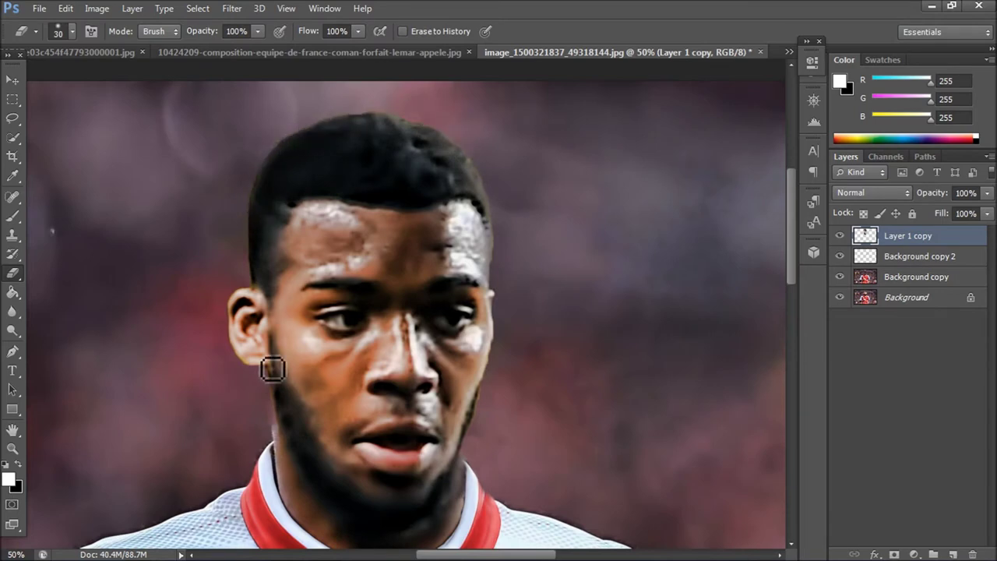
{"action": "key", "text": "ctrl+minus"}
{"action": "key", "text": "ctrl+minus"}
{"action": "key", "text": "ctrl+minus"}
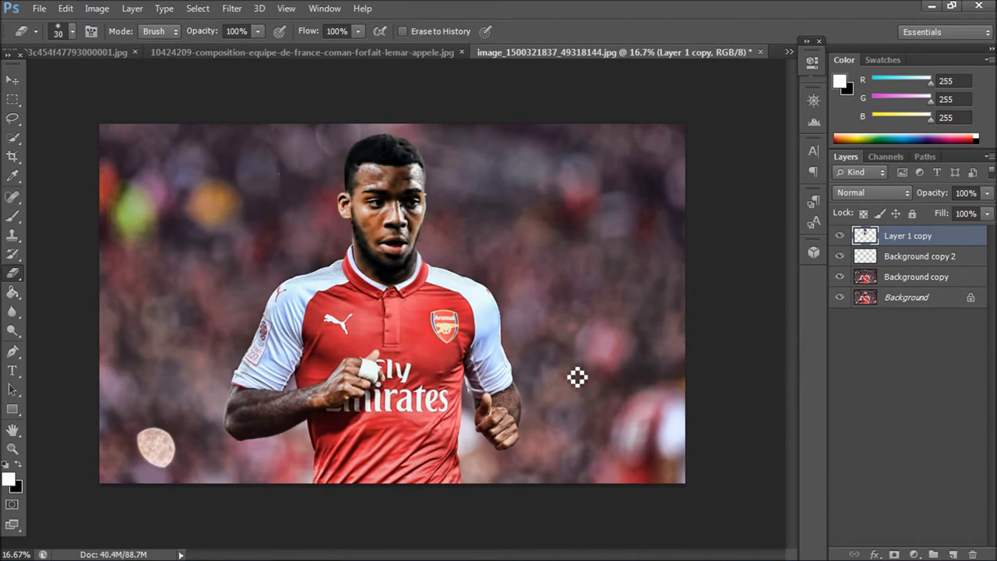
{"action": "left_click", "coordinate": [353, 52]}
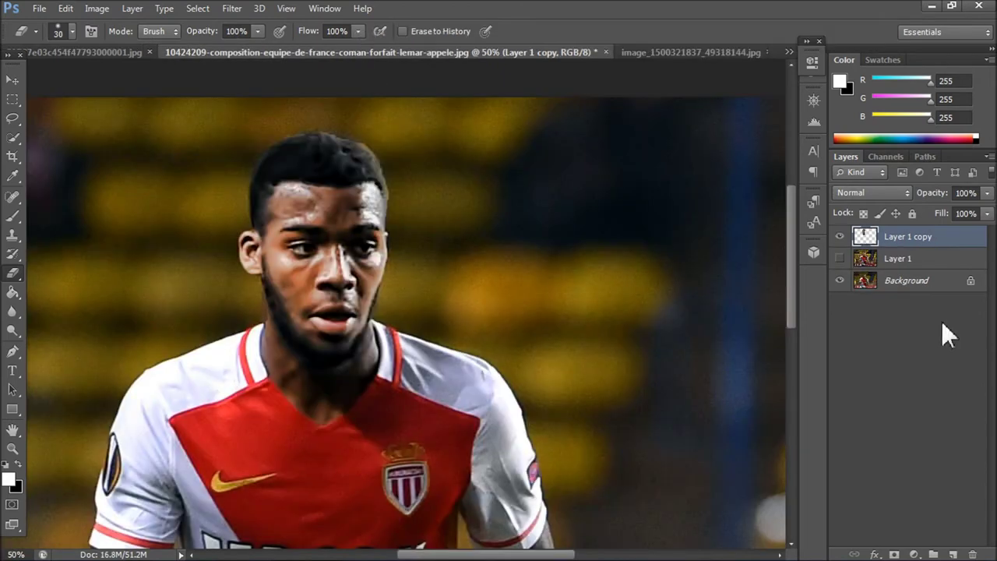
Discard the old Layer 1 copy and briefly open and close Topaz Adjust 5.
{"action": "left_click", "coordinate": [892, 260]}
{"action": "left_click", "coordinate": [840, 258]}
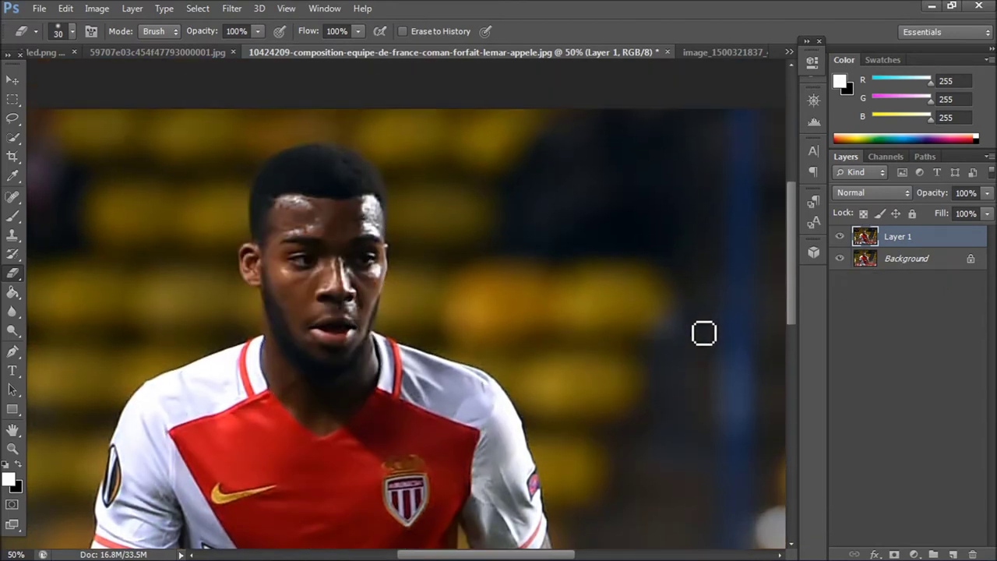
{"action": "left_click", "coordinate": [231, 8]}
{"action": "mouse_move", "coordinate": [262, 291]}
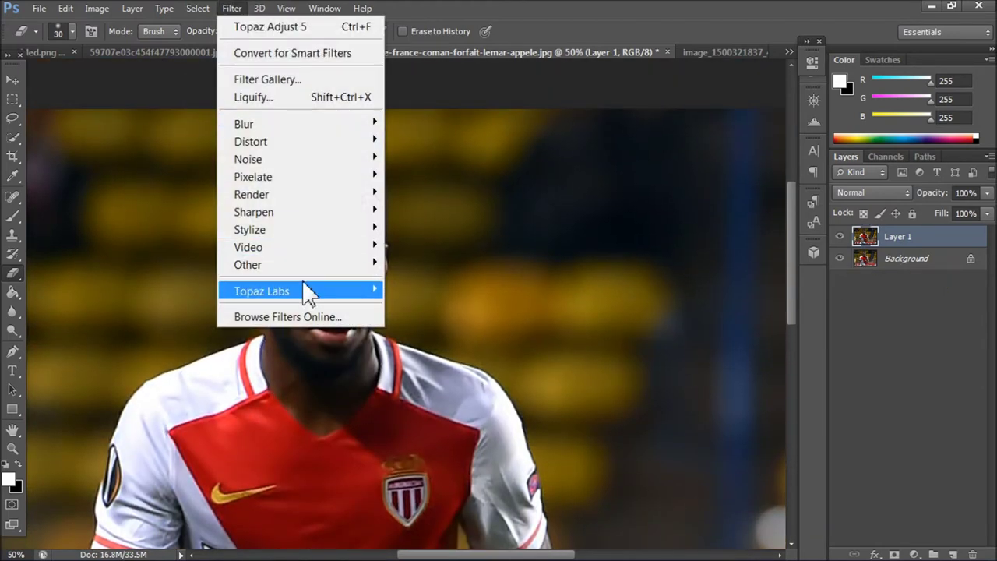
{"action": "left_click", "coordinate": [456, 293]}
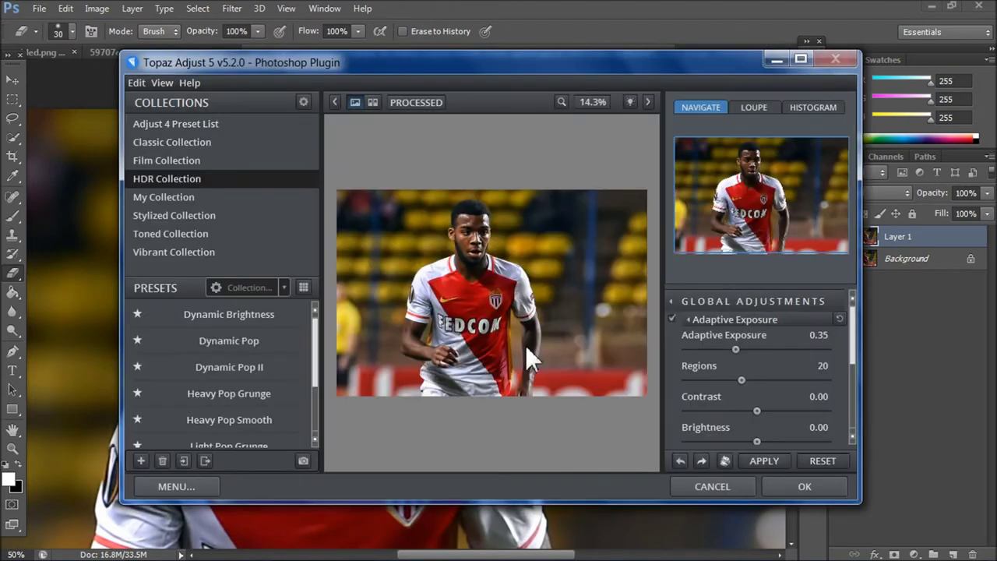
{"action": "left_click", "coordinate": [806, 483]}
Quick-select the Monaco player's head and neck and Refine Edge it to a new layer.
{"action": "key", "text": "w"}
{"action": "left_click_drag", "start_coordinate": [290, 232], "coordinate": [367, 328]}
{"action": "left_click_drag", "start_coordinate": [373, 206], "coordinate": [381, 258]}
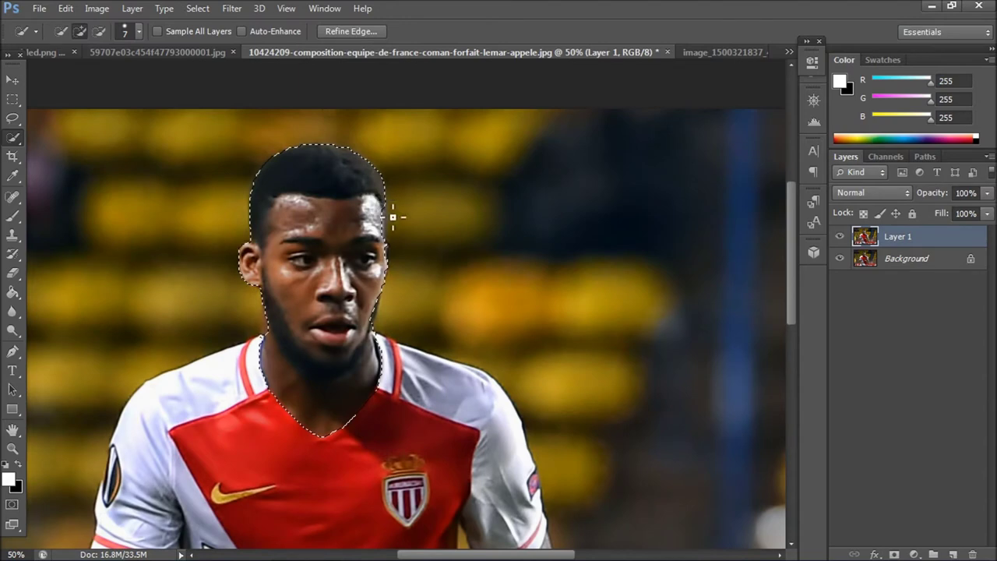
{"action": "left_click", "coordinate": [98, 31]}
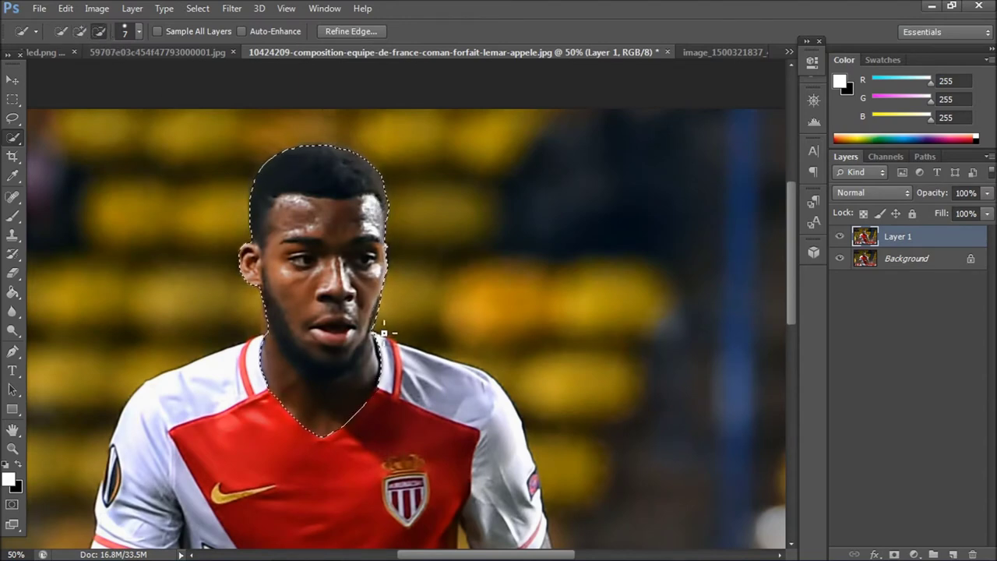
{"action": "key", "text": "ctrl+alt+r"}
{"action": "left_click", "coordinate": [912, 447]}
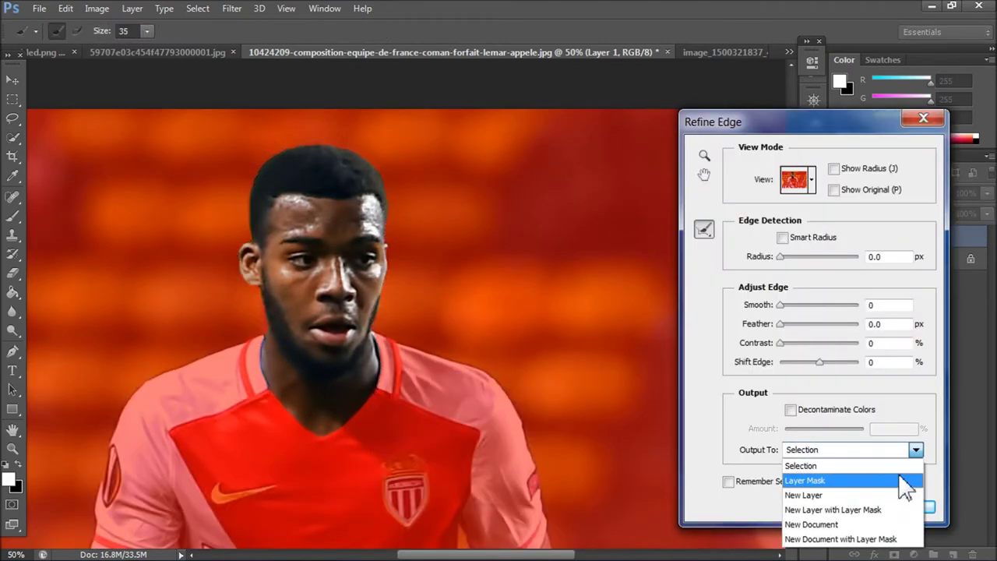
{"action": "left_click", "coordinate": [815, 490]}
{"action": "left_click", "coordinate": [901, 508]}
Drag the cut-out head into the Arsenal image and hide the duplicate Layer 1 copy.
{"action": "key", "text": "v"}
{"action": "mouse_move", "coordinate": [178, 148]}
{"action": "left_mouse_down"}
{"action": "mouse_move", "coordinate": [379, 223]}
{"action": "mouse_move", "coordinate": [267, 223]}
{"action": "left_mouse_up"}
{"action": "key", "text": "ctrl+t"}
{"action": "left_click", "coordinate": [733, 31]}
{"action": "left_click", "coordinate": [839, 256]}
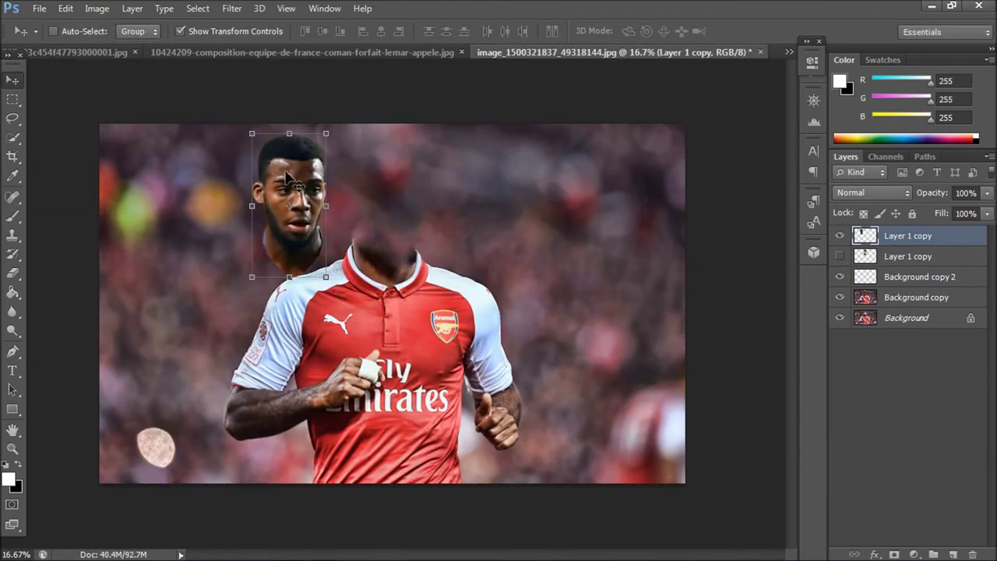
Scale the head up to about 117% and line it up over the player's face.
{"action": "left_click_drag", "start_coordinate": [292, 191], "coordinate": [383, 191]}
{"action": "key", "text": "ctrl+t"}
{"action": "mouse_move", "coordinate": [419, 150]}
{"action": "left_mouse_down"}
{"action": "mouse_move", "coordinate": [433, 121]}
{"action": "mouse_move", "coordinate": [424, 128]}
{"action": "left_mouse_up"}
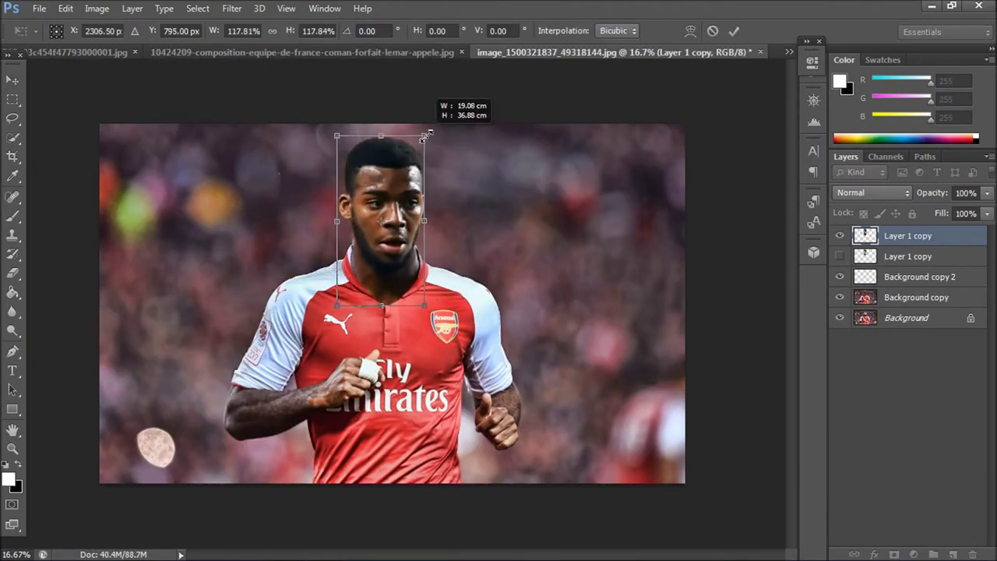
{"action": "key", "text": "Return"}
{"action": "left_click_drag", "start_coordinate": [366, 252], "coordinate": [390, 254]}
{"action": "scroll", "coordinate": [390, 253], "scroll_direction": "up", "scroll_amount": 4}
{"action": "left_click_drag", "start_coordinate": [418, 286], "coordinate": [400, 289]}
Lower the head layer to 62% opacity and erase the grey overlap along the left collar.
{"action": "left_click", "coordinate": [987, 192]}
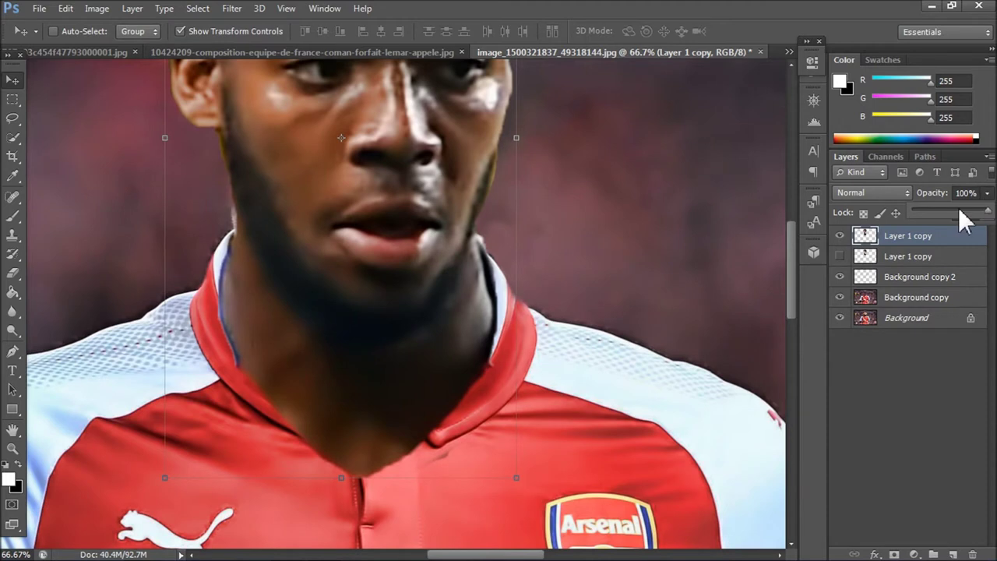
{"action": "left_click_drag", "start_coordinate": [983, 210], "coordinate": [956, 210]}
{"action": "left_click", "coordinate": [12, 272]}
{"action": "left_click_drag", "start_coordinate": [227, 258], "coordinate": [278, 396]}
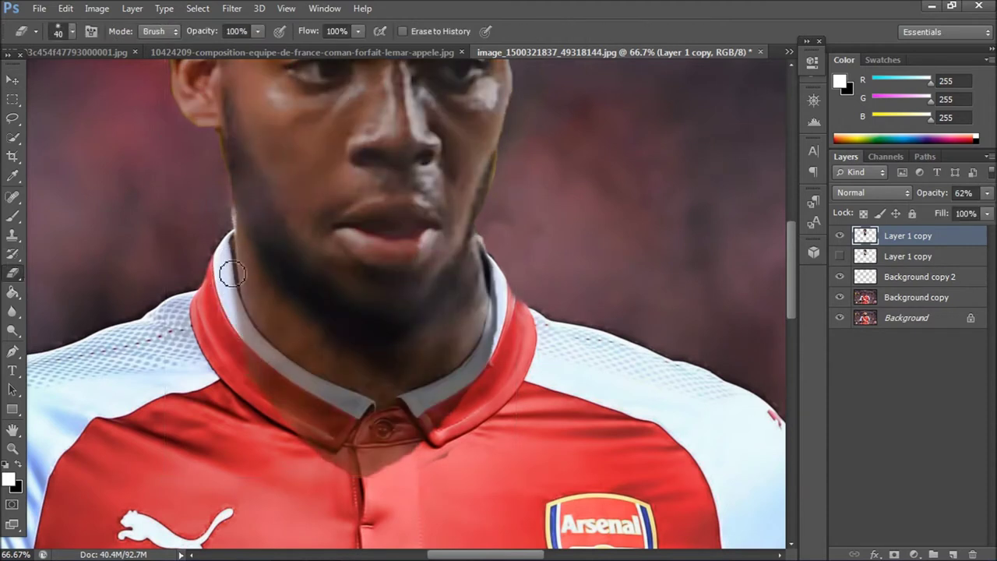
Erase the grey overlap along the right collar with a 70 px eraser.
{"action": "mouse_move", "coordinate": [397, 409]}
{"action": "left_mouse_down"}
{"action": "mouse_move", "coordinate": [437, 397]}
{"action": "mouse_move", "coordinate": [507, 296]}
{"action": "mouse_move", "coordinate": [461, 378]}
{"action": "mouse_move", "coordinate": [444, 449]}
{"action": "mouse_move", "coordinate": [437, 409]}
{"action": "mouse_move", "coordinate": [374, 456]}
{"action": "mouse_move", "coordinate": [350, 421]}
{"action": "left_mouse_up"}
{"action": "key", "text": "bracketright"}
{"action": "key", "text": "bracketright"}
{"action": "key", "text": "bracketright"}
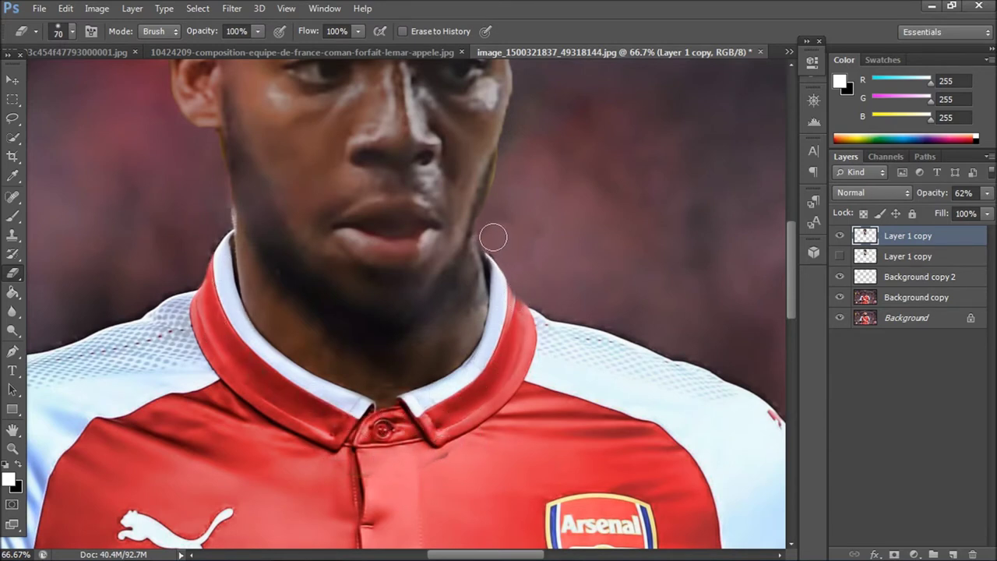
{"action": "scroll", "coordinate": [221, 256], "scroll_direction": "up", "scroll_amount": 2}
{"action": "scroll", "coordinate": [233, 296], "scroll_direction": "up", "scroll_amount": 2}
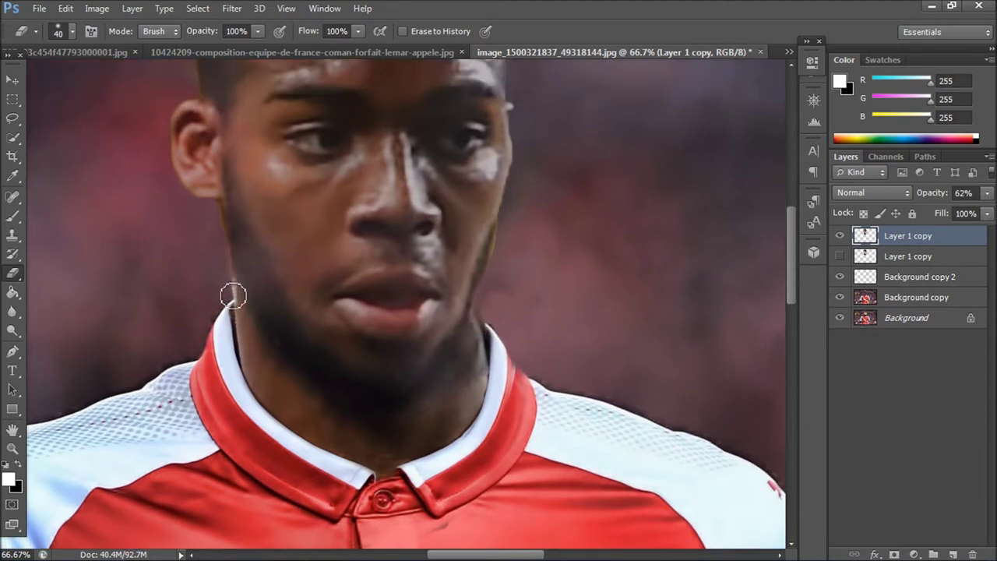
{"action": "key", "text": "ctrl+minus"}
{"action": "key", "text": "ctrl+minus"}
Restore the head layer to full opacity and erase the hairline edges with a 30 px brush.
{"action": "left_click_drag", "start_coordinate": [987, 193], "coordinate": [993, 221]}
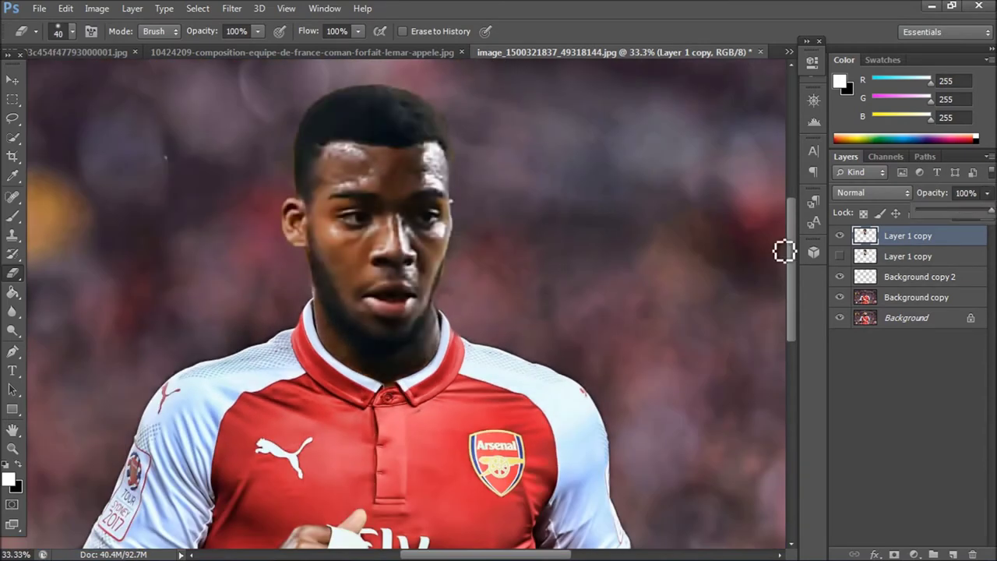
{"action": "key", "text": "bracketright"}
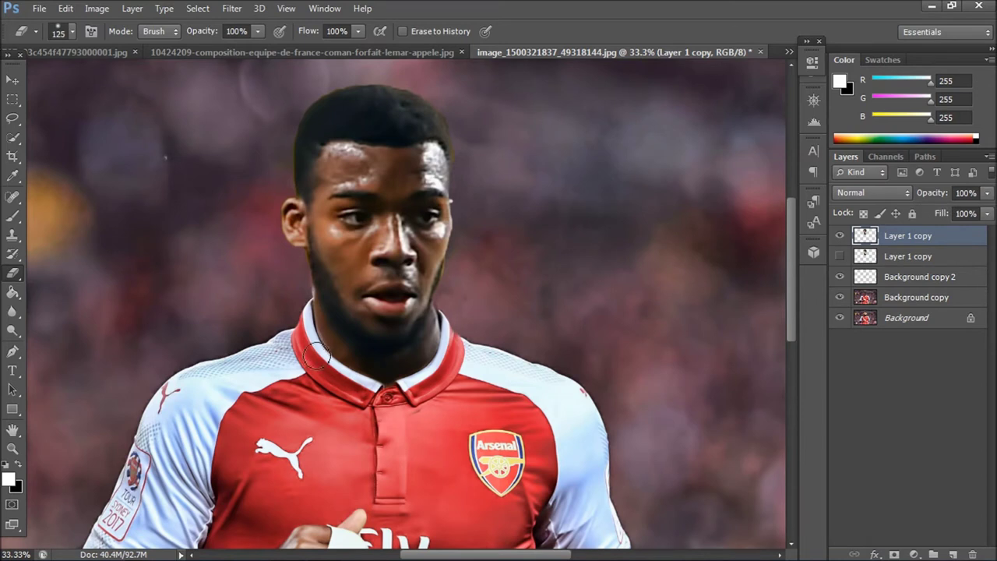
{"action": "scroll", "coordinate": [312, 337], "scroll_direction": "up", "scroll_amount": 1}
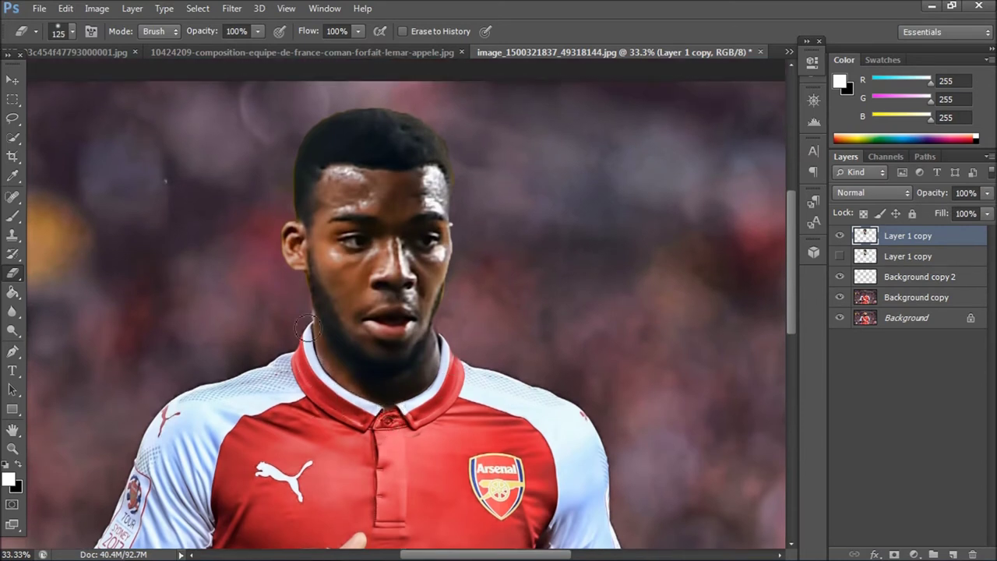
{"action": "key", "text": "bracketleft"}
{"action": "key", "text": "bracketleft"}
{"action": "key", "text": "bracketleft"}
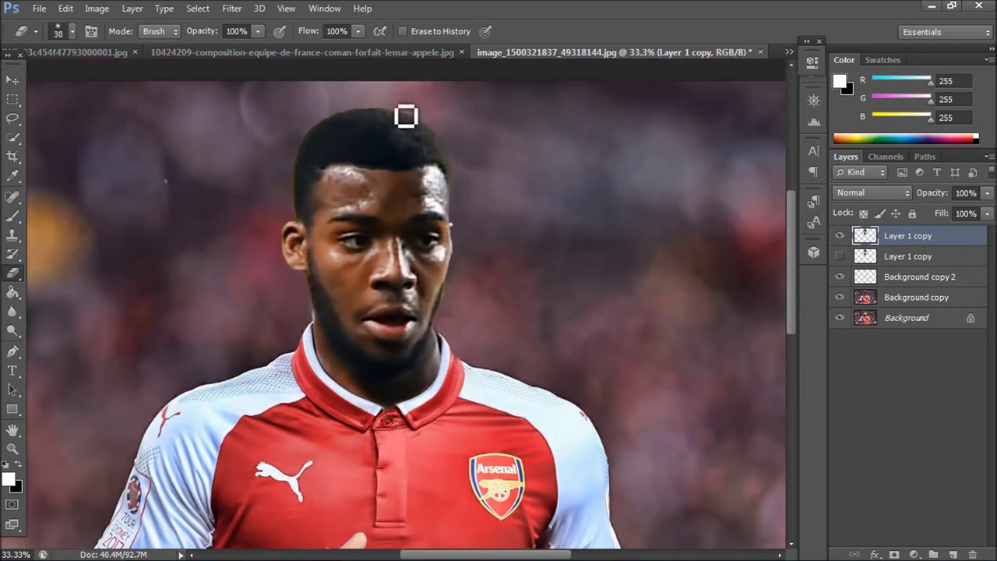
{"action": "scroll", "coordinate": [459, 288], "scroll_direction": "up", "scroll_amount": 1}
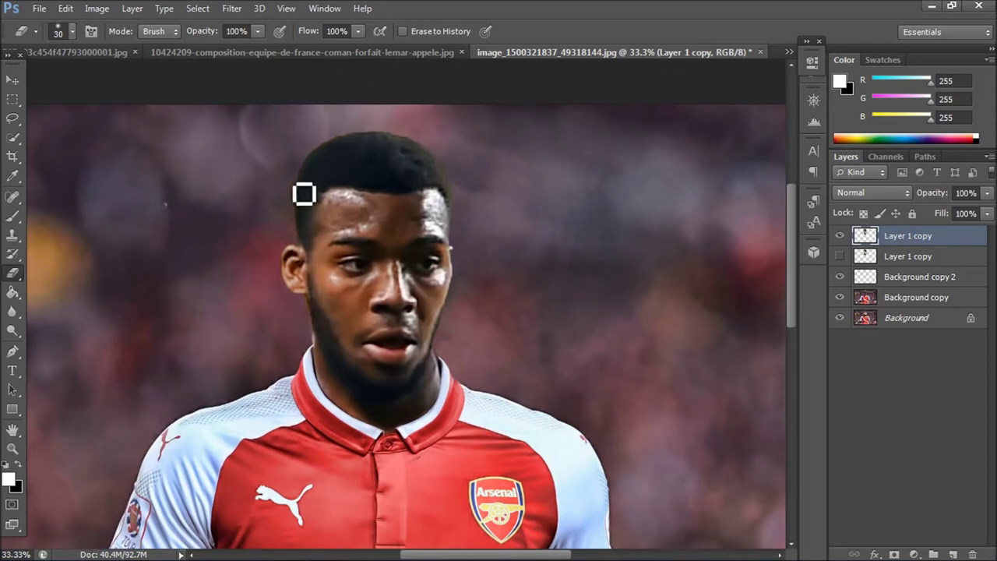
{"action": "scroll", "coordinate": [534, 407], "scroll_direction": "up", "scroll_amount": 1}
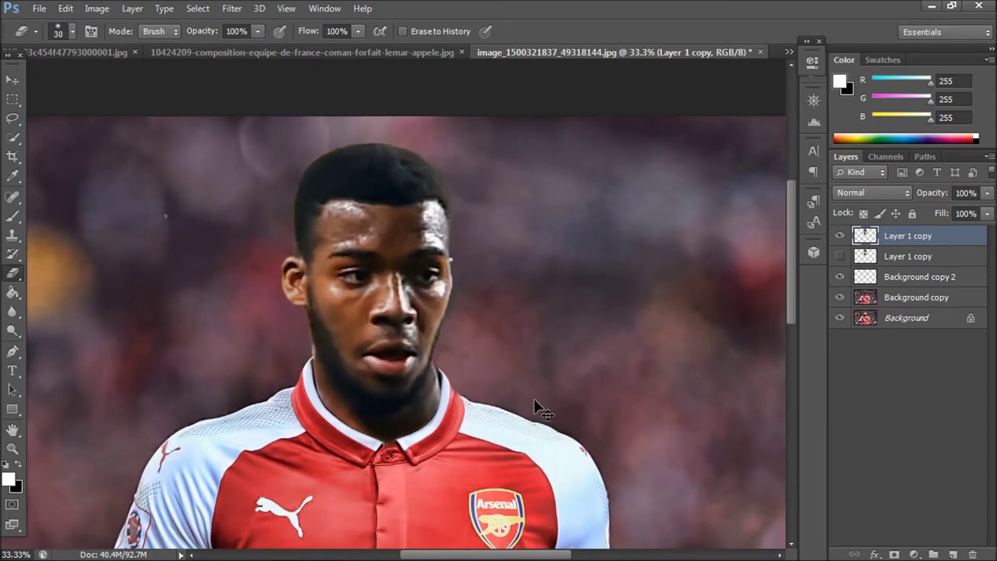
{"action": "key", "text": "ctrl+minus"}
{"action": "key", "text": "ctrl+minus"}
{"action": "key", "text": "ctrl+minus"}
{"action": "key", "text": "ctrl+plus"}
{"action": "key", "text": "ctrl+plus"}
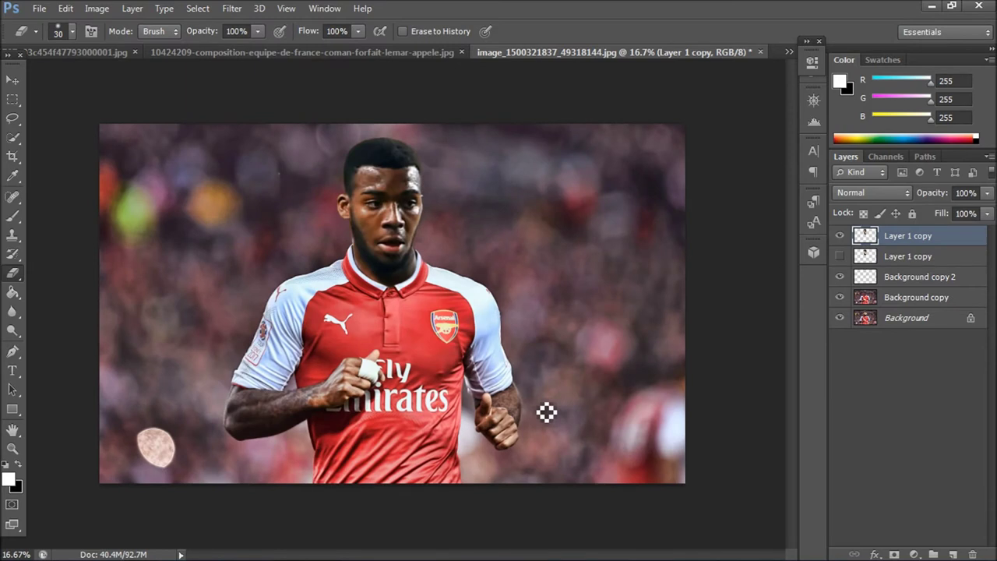
{"action": "left_click", "coordinate": [13, 80]}
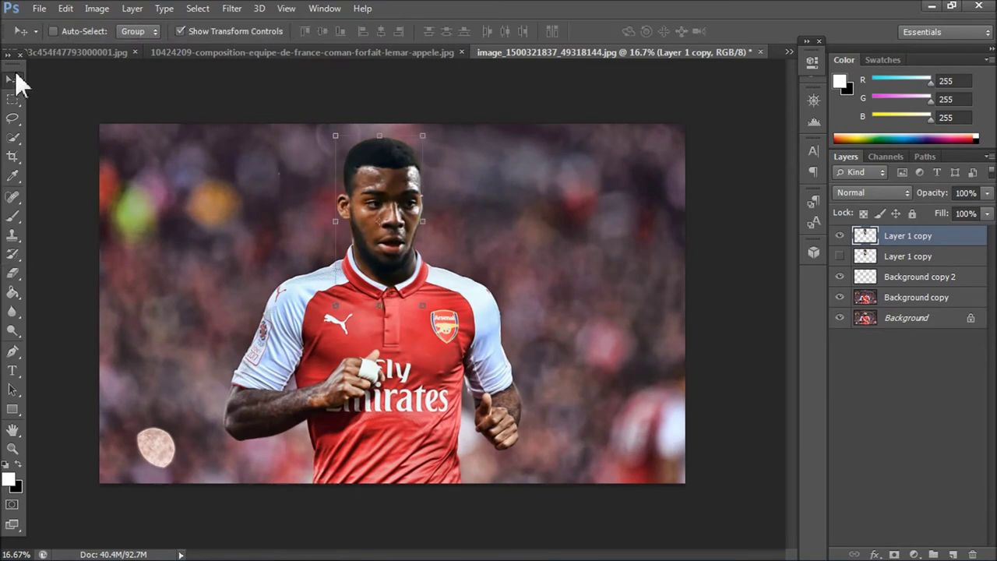
Enlarge the head layer slightly from its top-left handle and commit.
{"action": "left_click_drag", "start_coordinate": [336, 136], "coordinate": [334, 132]}
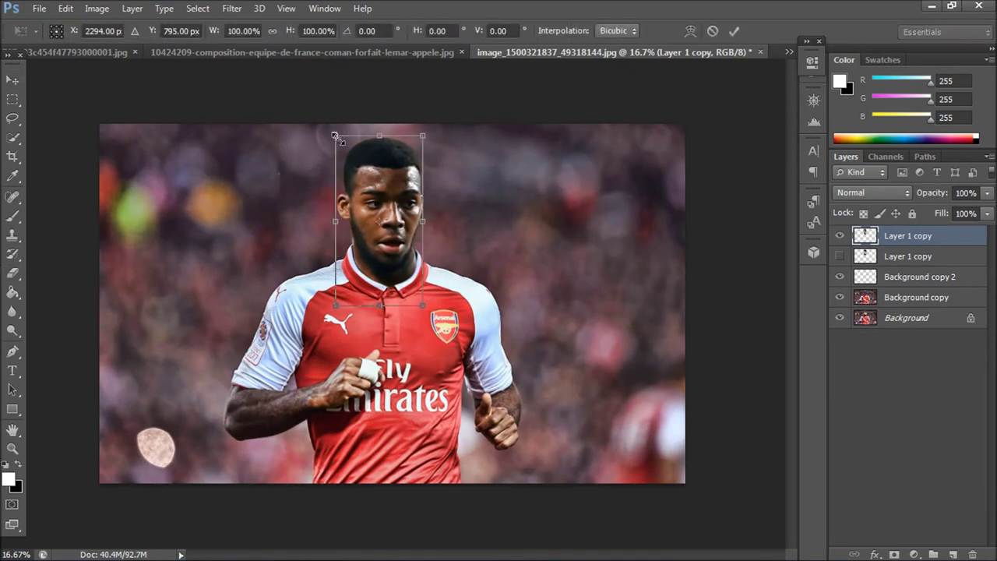
{"action": "left_click", "coordinate": [732, 32]}
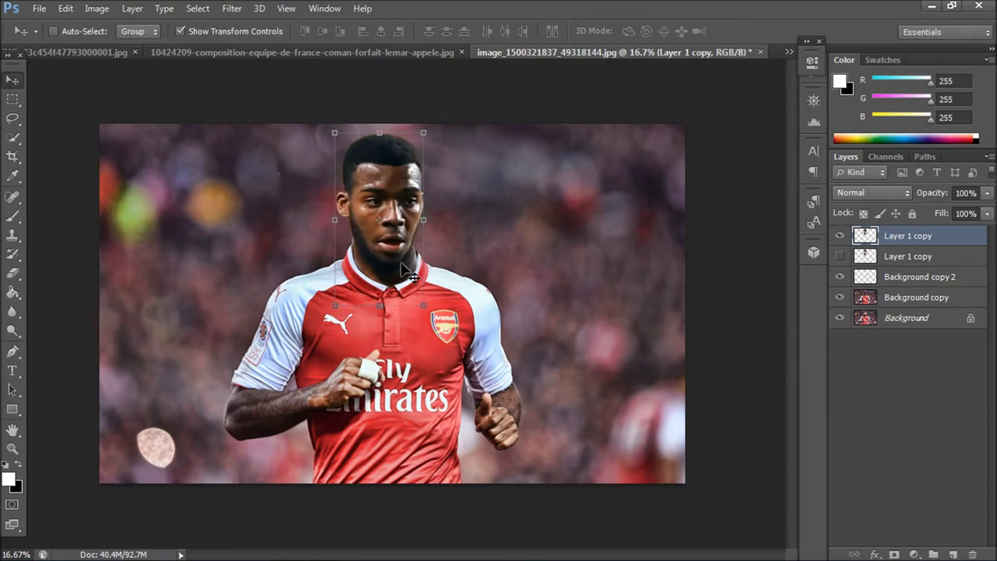
{"action": "left_click", "coordinate": [936, 261]}
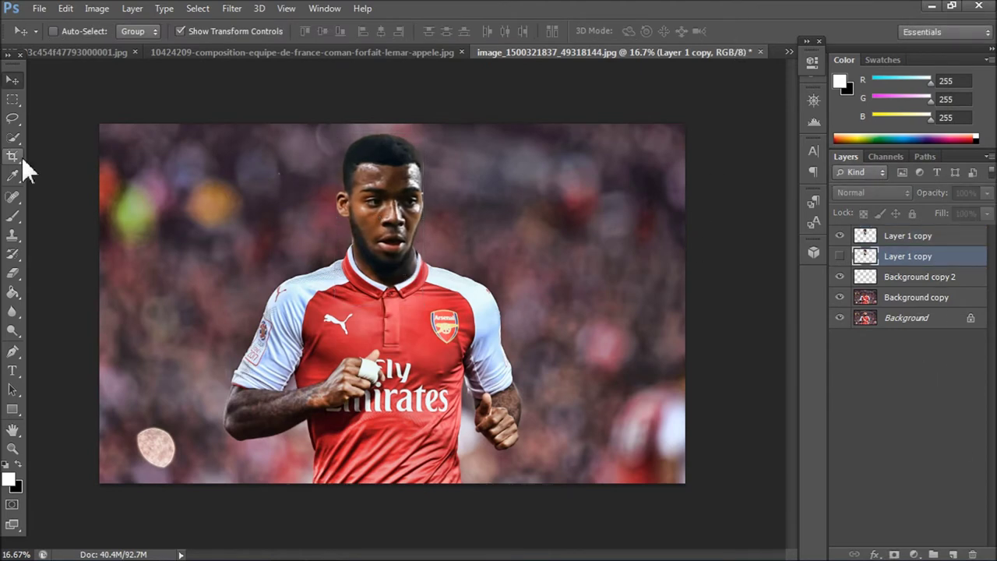
Try a 1x1 square crop, then abandon it to keep the full width.
{"action": "left_click", "coordinate": [21, 160]}
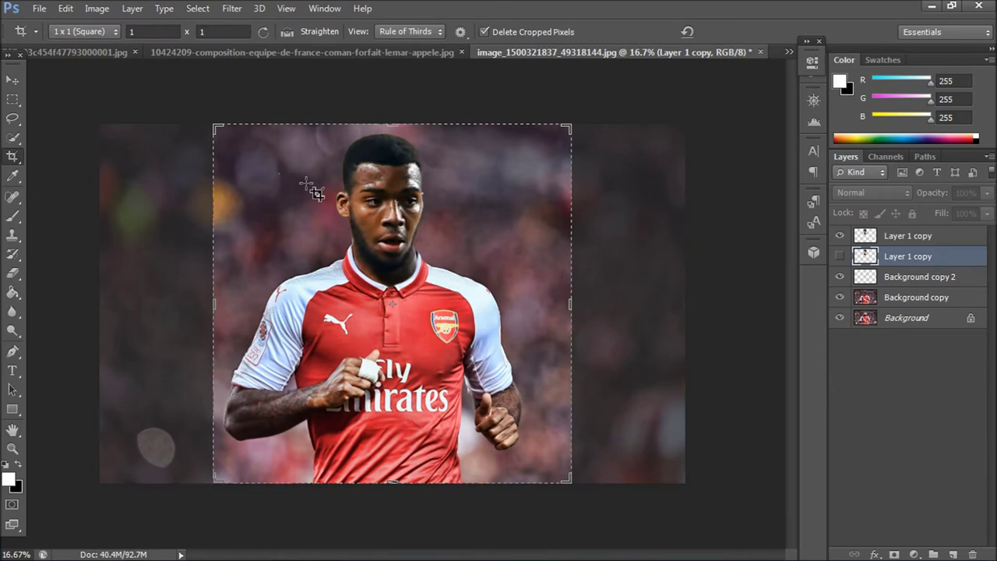
{"action": "mouse_move", "coordinate": [334, 215]}
{"action": "left_mouse_down"}
{"action": "mouse_move", "coordinate": [413, 220]}
{"action": "mouse_move", "coordinate": [318, 215]}
{"action": "mouse_move", "coordinate": [372, 217]}
{"action": "mouse_move", "coordinate": [354, 222]}
{"action": "left_mouse_up"}
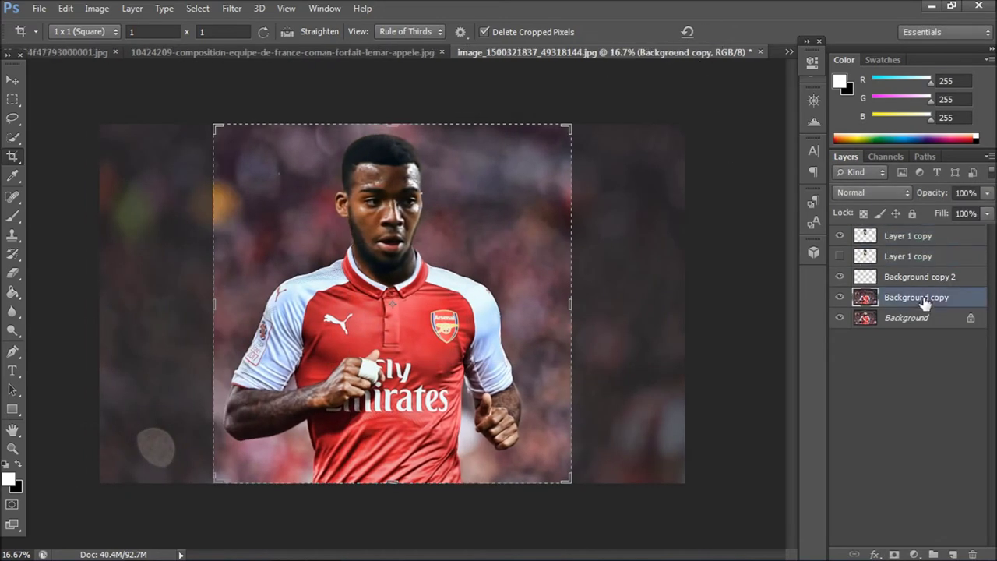
{"action": "left_click", "coordinate": [926, 300]}
{"action": "key", "text": "v"}
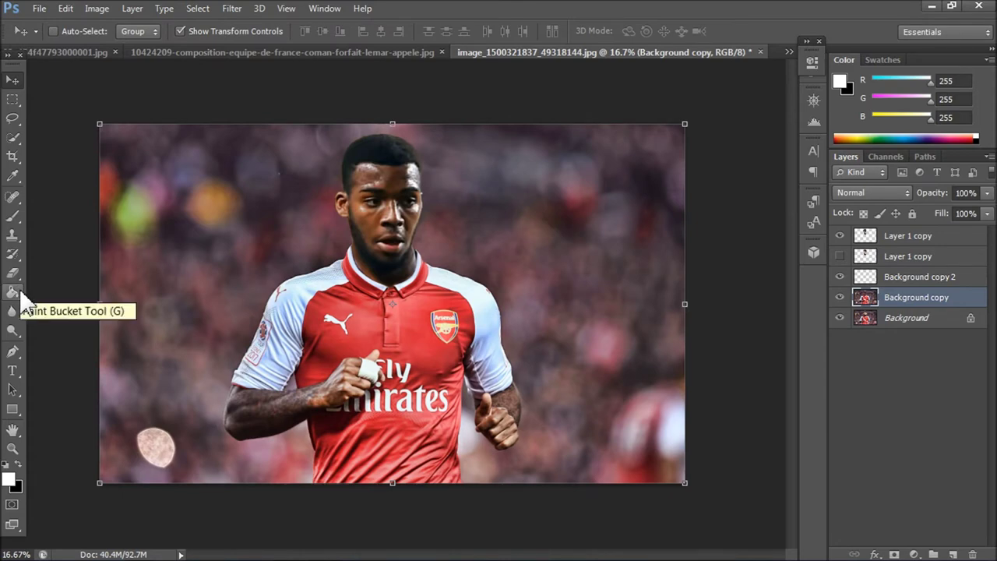
Delete the hidden duplicate Layer 1 copy.
{"action": "left_click", "coordinate": [900, 259]}
{"action": "key", "text": "Delete"}
{"action": "key", "text": "Return"}
Merge the background copies and the head into a single Layer 1 copy.
{"action": "left_click", "coordinate": [909, 273], "text": "ctrl"}
{"action": "right_click", "coordinate": [909, 273]}
{"action": "left_click", "coordinate": [560, 489]}
{"action": "left_click", "coordinate": [908, 235], "text": "ctrl"}
{"action": "right_click", "coordinate": [908, 235]}
{"action": "left_click", "coordinate": [637, 491]}
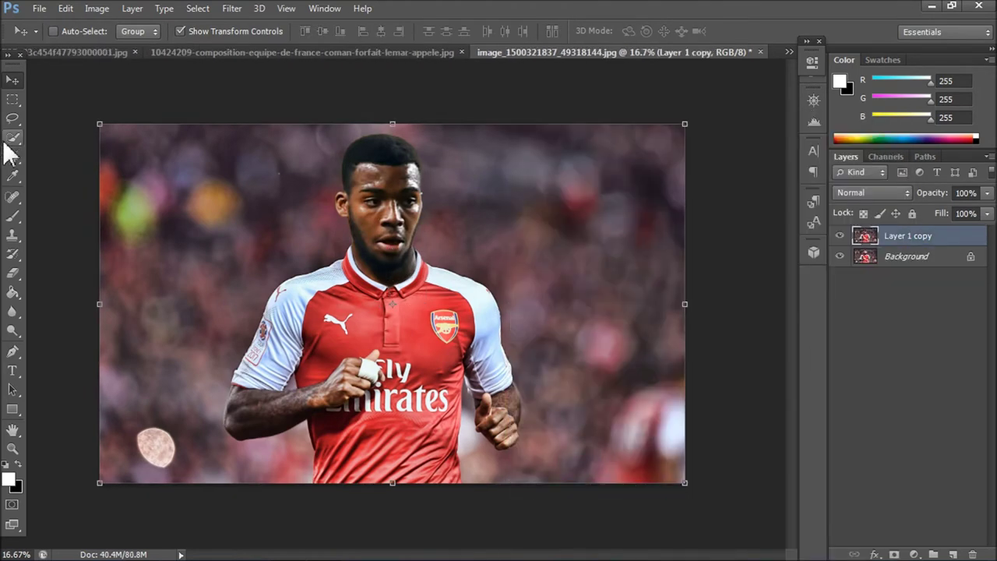
Lasso the front player and shrink it to about 79%.
{"action": "key", "text": "l"}
{"action": "left_click_drag", "start_coordinate": [223, 333], "coordinate": [514, 481]}
{"action": "key", "text": "v"}
{"action": "left_click_drag", "start_coordinate": [546, 130], "coordinate": [508, 200]}
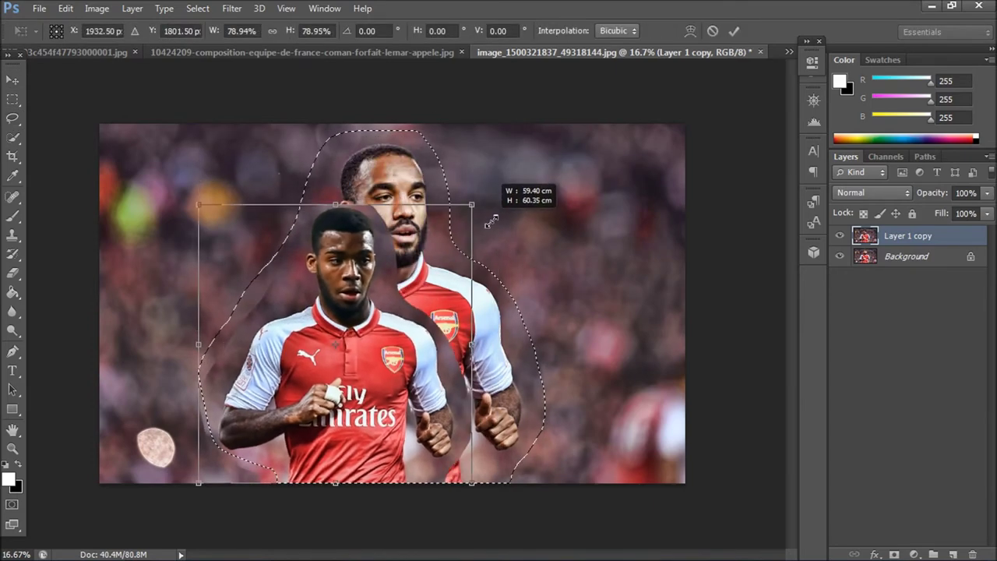
{"action": "key", "text": "Return"}
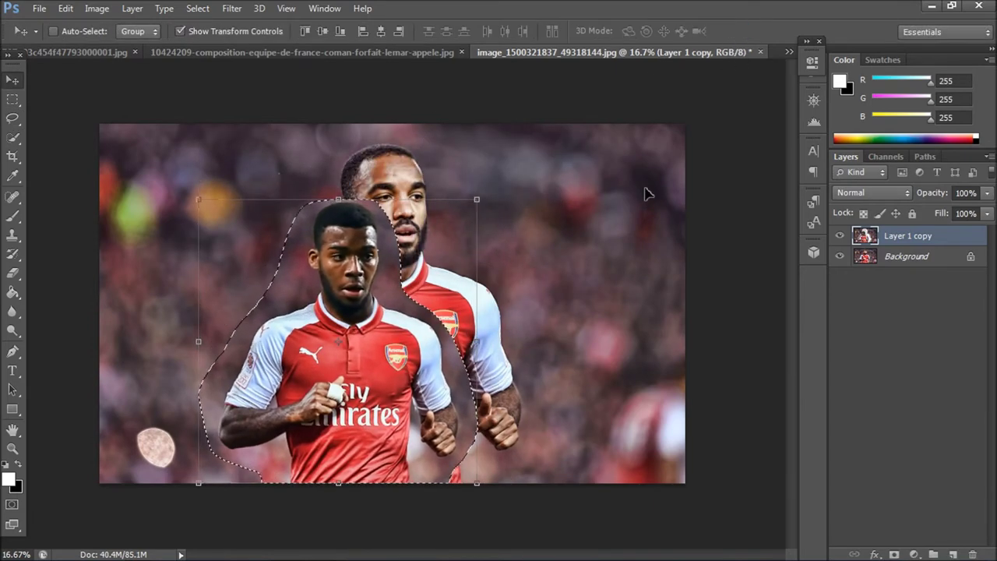
{"action": "key", "text": "ctrl+d"}
Hide the Background layer to reveal the transparent gaps.
{"action": "left_click", "coordinate": [904, 257]}
{"action": "left_click", "coordinate": [842, 257]}
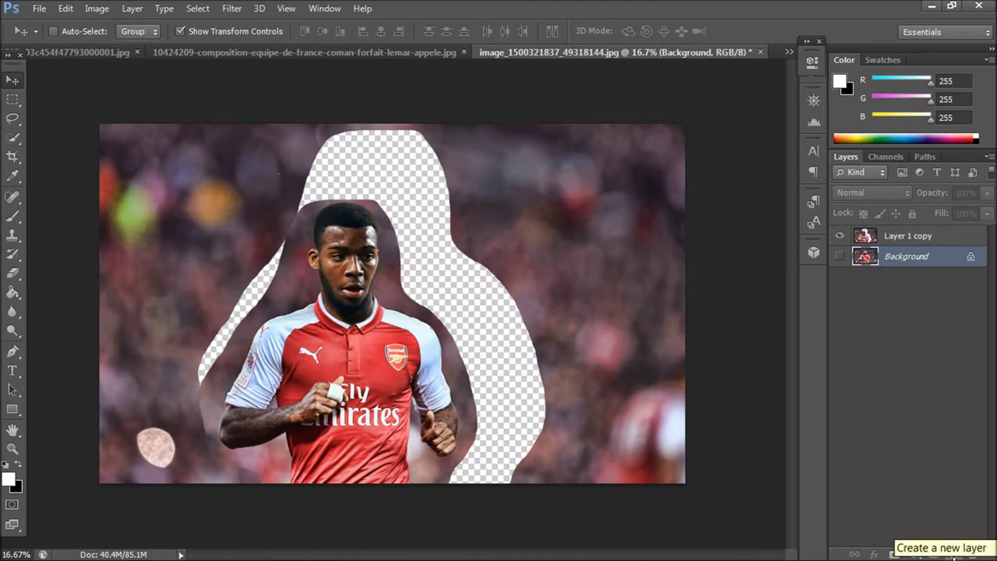
{"action": "left_click", "coordinate": [12, 98]}
Copy a crowd patch from the upper right onto a new layer and scale it.
{"action": "mouse_move", "coordinate": [461, 129]}
{"action": "left_mouse_down"}
{"action": "mouse_move", "coordinate": [496, 160]}
{"action": "mouse_move", "coordinate": [681, 245]}
{"action": "left_mouse_up"}
{"action": "key", "text": "ctrl+j"}
{"action": "key", "text": "v"}
{"action": "mouse_move", "coordinate": [463, 246]}
{"action": "left_mouse_down"}
{"action": "mouse_move", "coordinate": [338, 399]}
{"action": "mouse_move", "coordinate": [416, 231]}
{"action": "mouse_move", "coordinate": [289, 234]}
{"action": "left_mouse_up"}
{"action": "left_click", "coordinate": [734, 30]}
Duplicate the crowd patch twice, moving the copies over the right-side and lower-right gaps.
{"action": "key", "text": "ctrl+j"}
{"action": "mouse_move", "coordinate": [475, 183]}
{"action": "left_mouse_down"}
{"action": "mouse_move", "coordinate": [499, 357]}
{"action": "mouse_move", "coordinate": [483, 338]}
{"action": "left_mouse_up"}
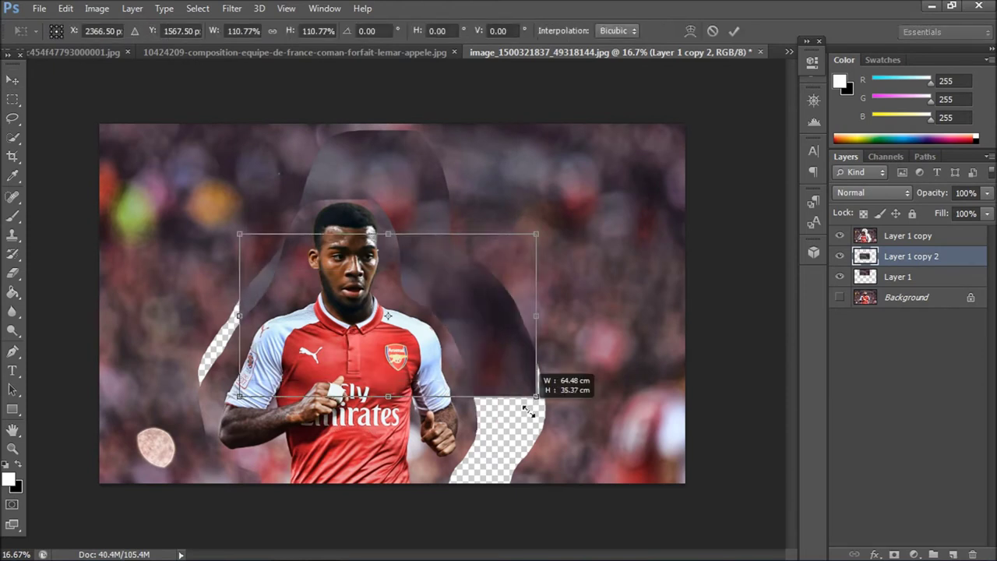
{"action": "left_click", "coordinate": [733, 35]}
{"action": "key", "text": "ctrl+j"}
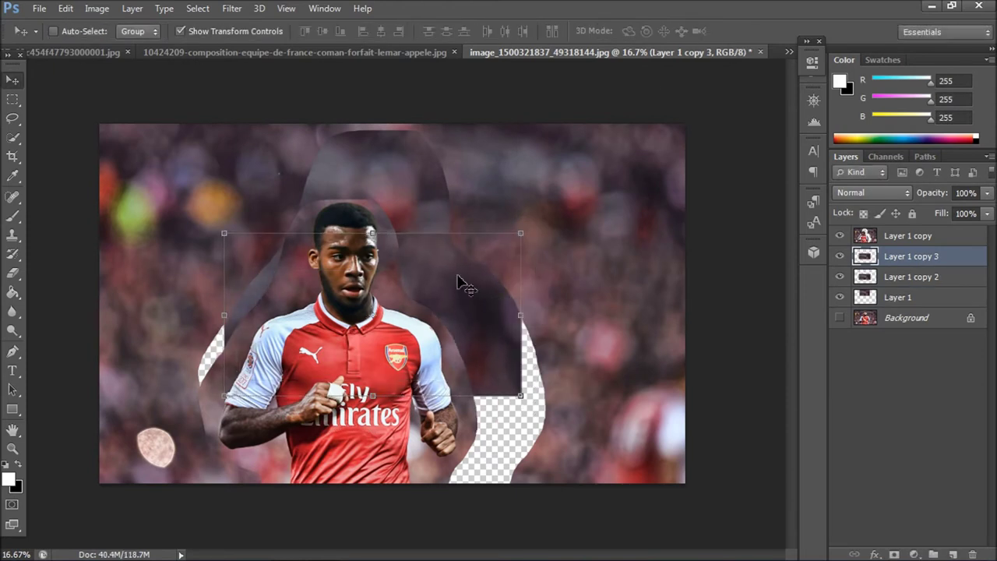
{"action": "left_click_drag", "start_coordinate": [450, 297], "coordinate": [532, 380]}
Scale the third patch over the gap and move a fourth copy over the left gap.
{"action": "key", "text": "ctrl+t"}
{"action": "left_click_drag", "start_coordinate": [307, 479], "coordinate": [289, 489]}
{"action": "left_click", "coordinate": [735, 30]}
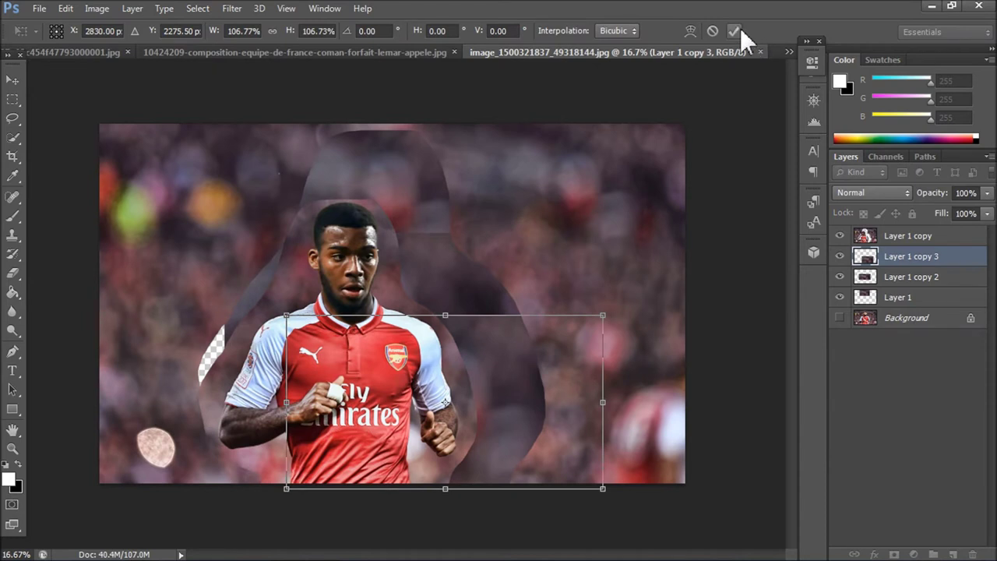
{"action": "key", "text": "ctrl+j"}
{"action": "left_click_drag", "start_coordinate": [537, 381], "coordinate": [307, 360]}
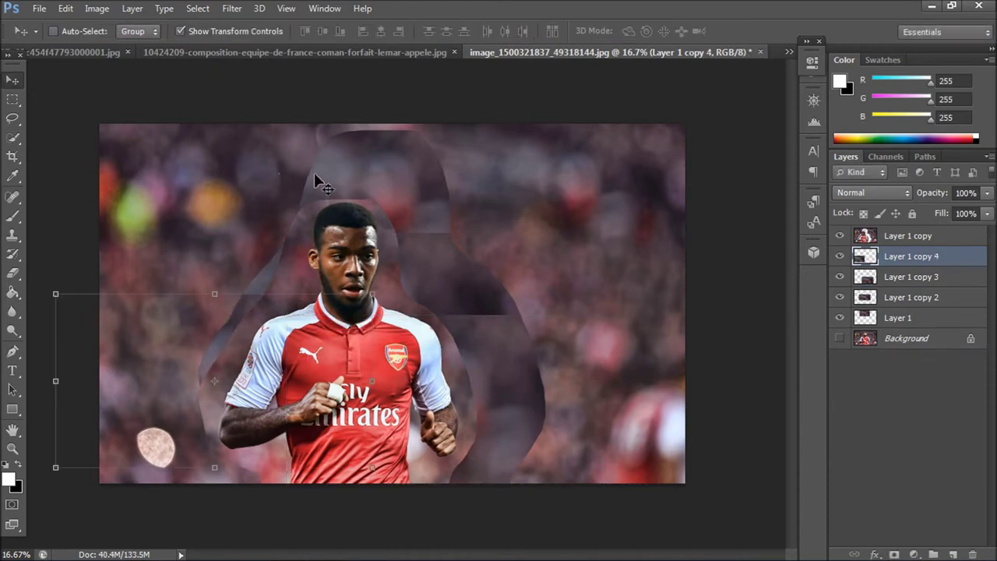
{"action": "key", "text": "e"}
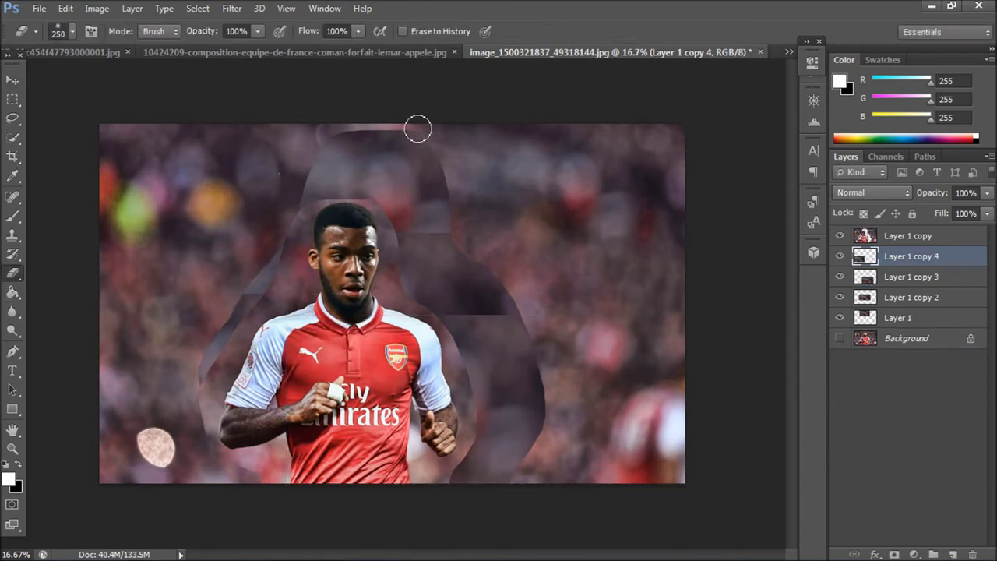
Erase a hard edge from the Layer 1 copy 2 crowd patch.
{"action": "left_click", "coordinate": [897, 318]}
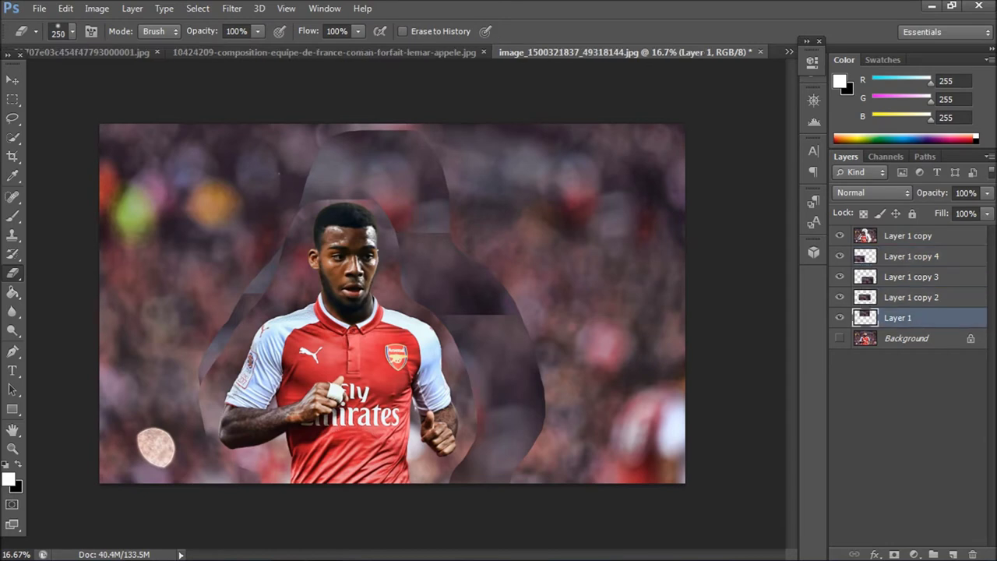
{"action": "left_click", "coordinate": [908, 256]}
{"action": "left_click", "coordinate": [904, 338]}
{"action": "left_click", "coordinate": [894, 242]}
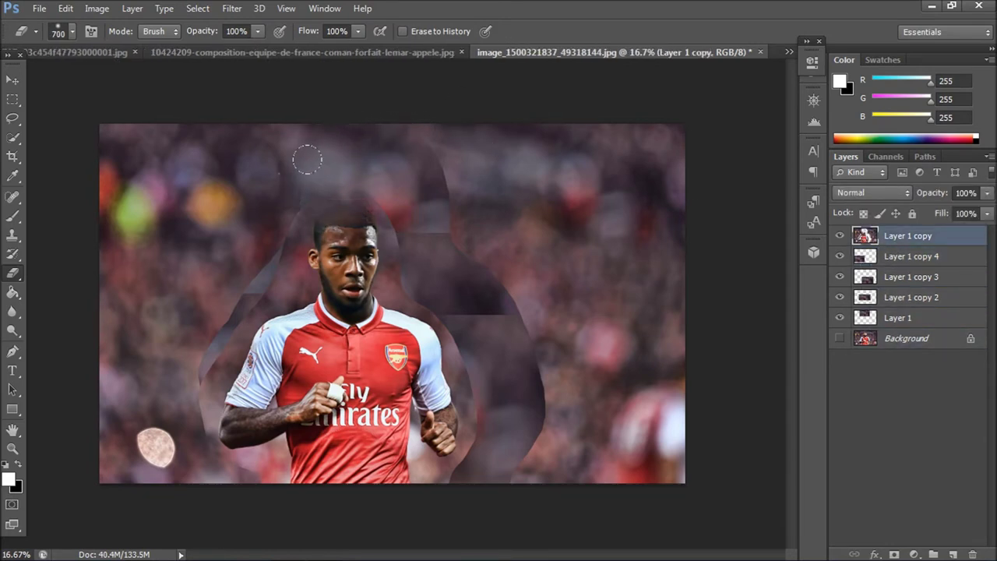
{"action": "key", "text": "alt+bracketleft"}
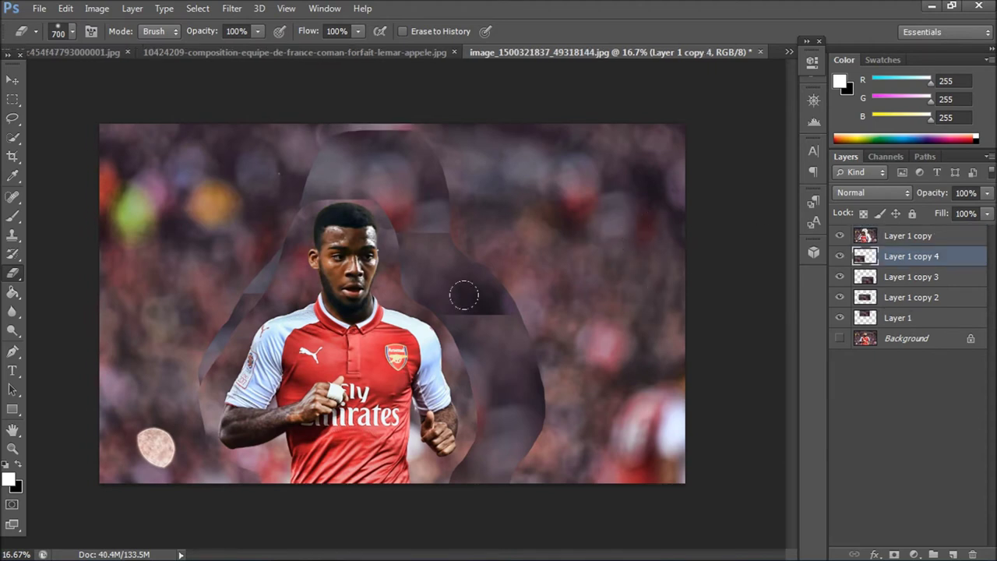
{"action": "key", "text": "alt+bracketleft"}
{"action": "key", "text": "alt+bracketleft"}
{"action": "left_click_drag", "start_coordinate": [494, 289], "coordinate": [499, 312]}
Hide Layer 1 through Layer 1 copy 4 and select the Background layer.
{"action": "key", "text": "alt+bracketright"}
{"action": "key", "text": "alt+bracketright"}
{"action": "left_click_drag", "start_coordinate": [840, 318], "coordinate": [840, 255]}
{"action": "left_click", "coordinate": [915, 338]}
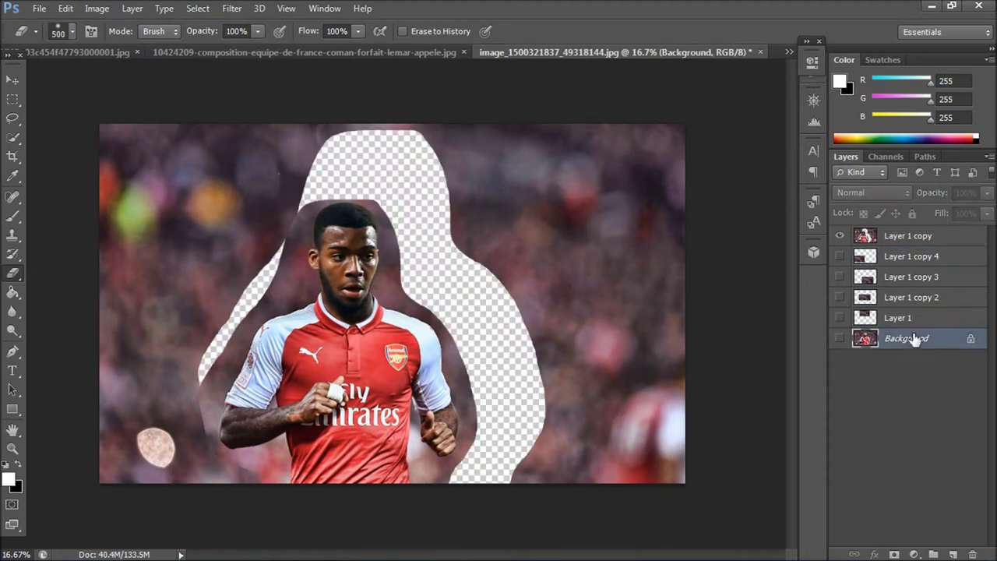
On a Background copy, lasso the rear player and Content-Aware fill him away, then deselect.
{"action": "left_click", "coordinate": [12, 118]}
{"action": "key", "text": "ctrl+j"}
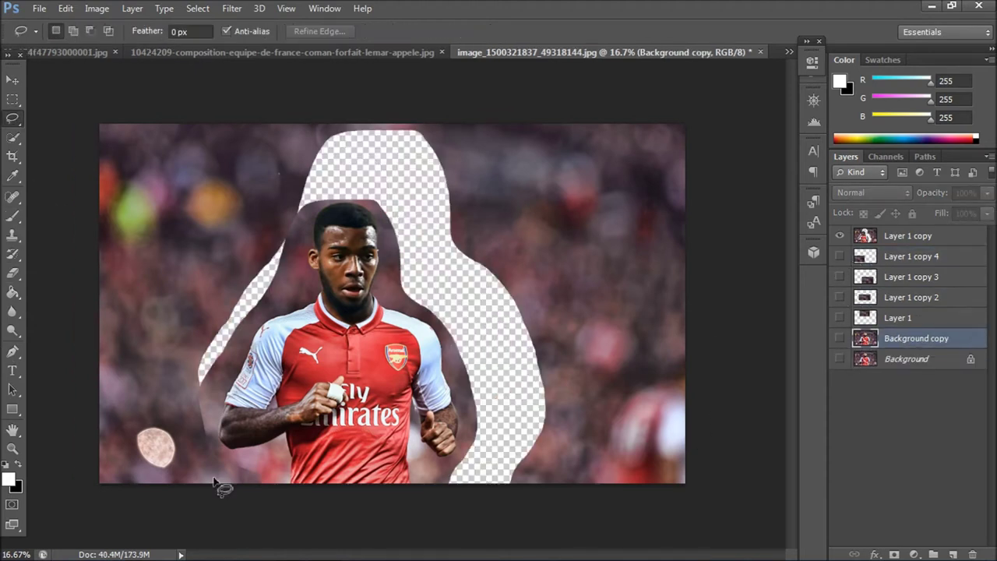
{"action": "mouse_move", "coordinate": [218, 489]}
{"action": "left_mouse_down"}
{"action": "mouse_move", "coordinate": [612, 352]}
{"action": "mouse_move", "coordinate": [633, 483]}
{"action": "left_mouse_up"}
{"action": "left_click", "coordinate": [66, 7]}
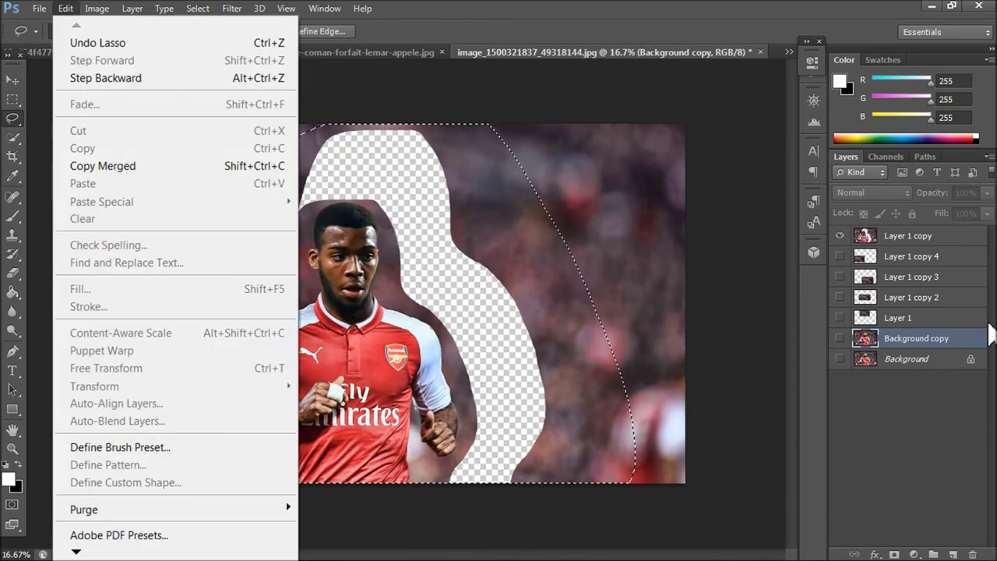
{"action": "key", "text": "ctrl+comma"}
{"action": "left_click", "coordinate": [66, 8]}
{"action": "left_click", "coordinate": [116, 289]}
{"action": "key", "text": "Return"}
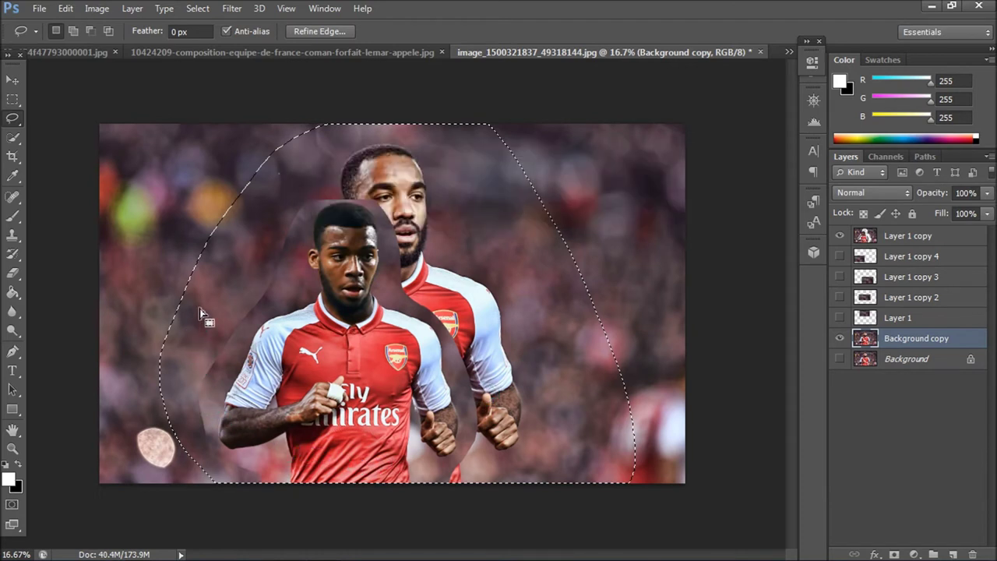
{"action": "key", "text": "ctrl+d"}
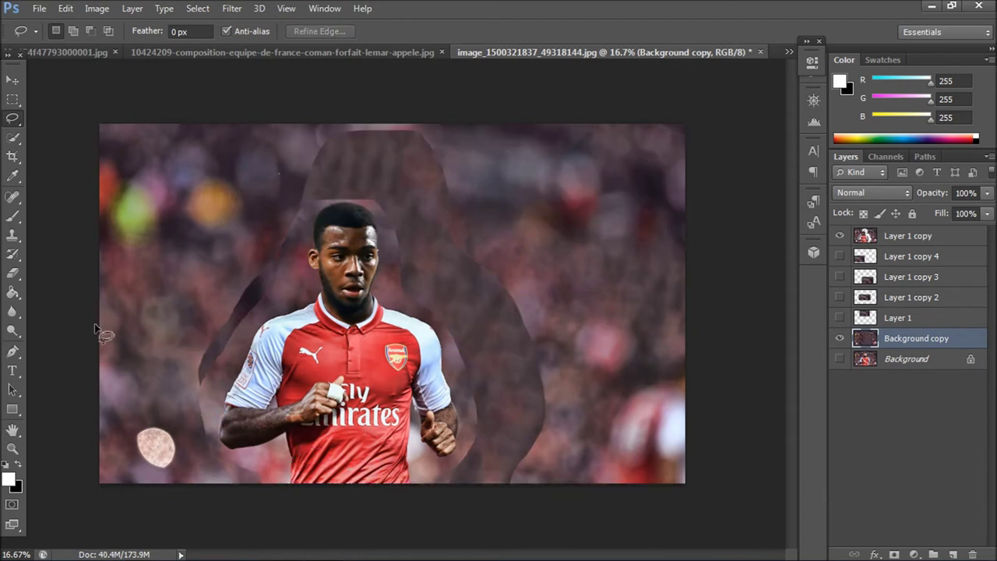
{"action": "left_click", "coordinate": [12, 234]}
Erase the dark ghost areas around the player on Layer 1 copy.
{"action": "left_click", "coordinate": [12, 272]}
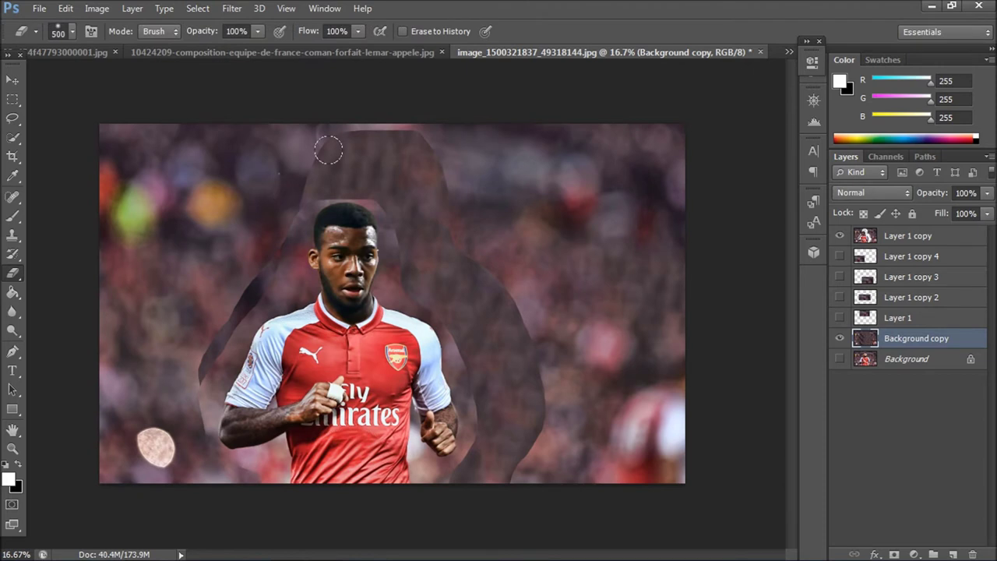
{"action": "left_click", "coordinate": [908, 359]}
{"action": "left_click", "coordinate": [423, 169]}
{"action": "left_click", "coordinate": [518, 224]}
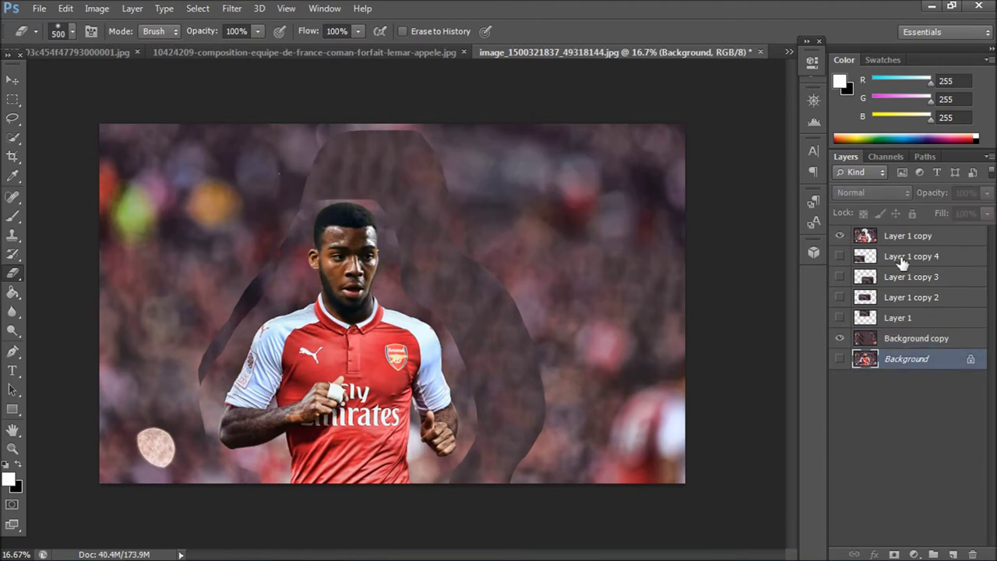
{"action": "left_click", "coordinate": [905, 242]}
{"action": "left_click_drag", "start_coordinate": [451, 178], "coordinate": [498, 488]}
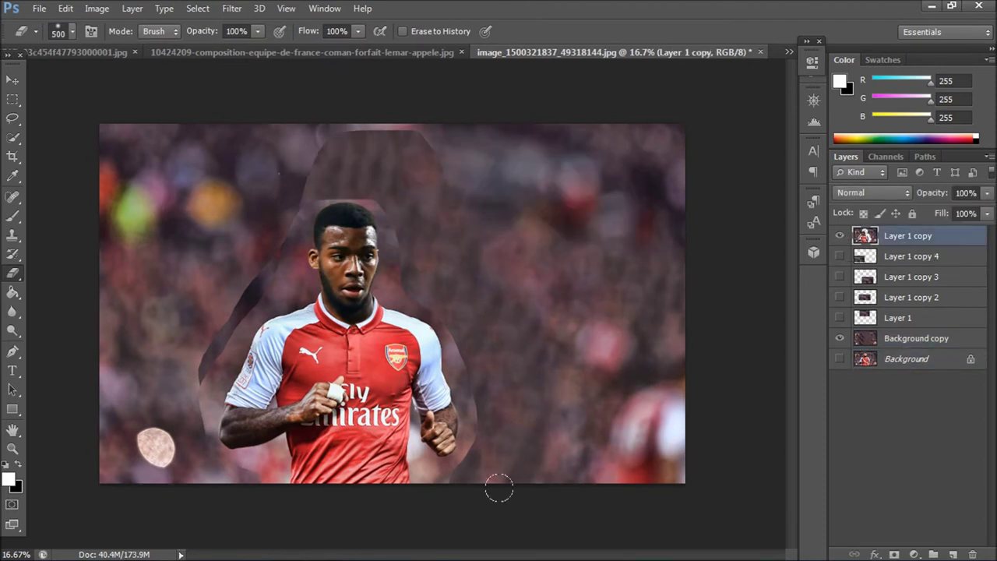
{"action": "left_click_drag", "start_coordinate": [479, 448], "coordinate": [483, 416]}
{"action": "mouse_move", "coordinate": [413, 227]}
{"action": "left_mouse_down"}
{"action": "mouse_move", "coordinate": [356, 125]}
{"action": "mouse_move", "coordinate": [301, 156]}
{"action": "mouse_move", "coordinate": [267, 208]}
{"action": "mouse_move", "coordinate": [202, 332]}
{"action": "mouse_move", "coordinate": [179, 413]}
{"action": "mouse_move", "coordinate": [234, 467]}
{"action": "mouse_move", "coordinate": [265, 477]}
{"action": "left_mouse_up"}
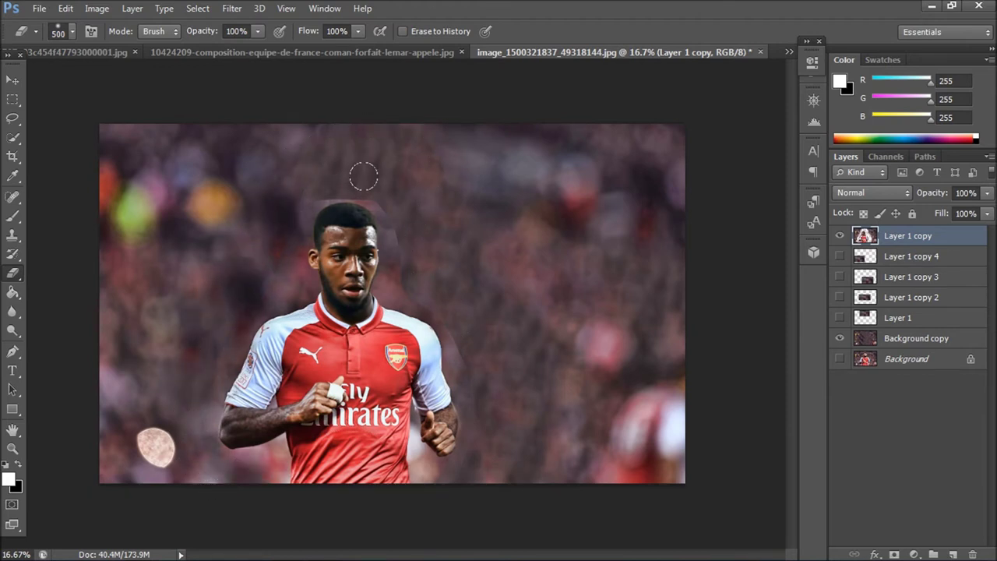
{"action": "scroll", "coordinate": [366, 172], "scroll_direction": "up", "scroll_amount": 2}
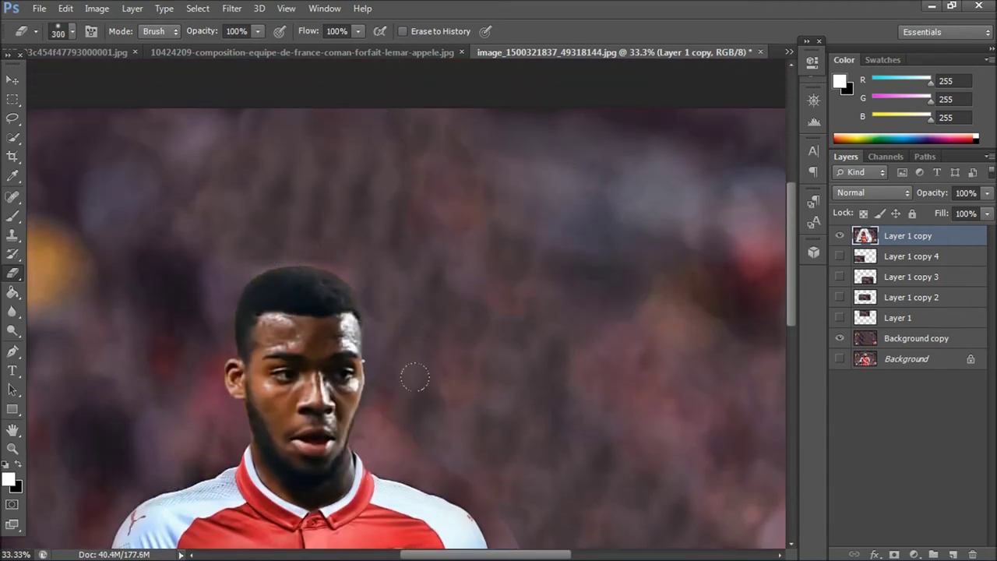
{"action": "scroll", "coordinate": [415, 378], "scroll_direction": "down", "scroll_amount": 5}
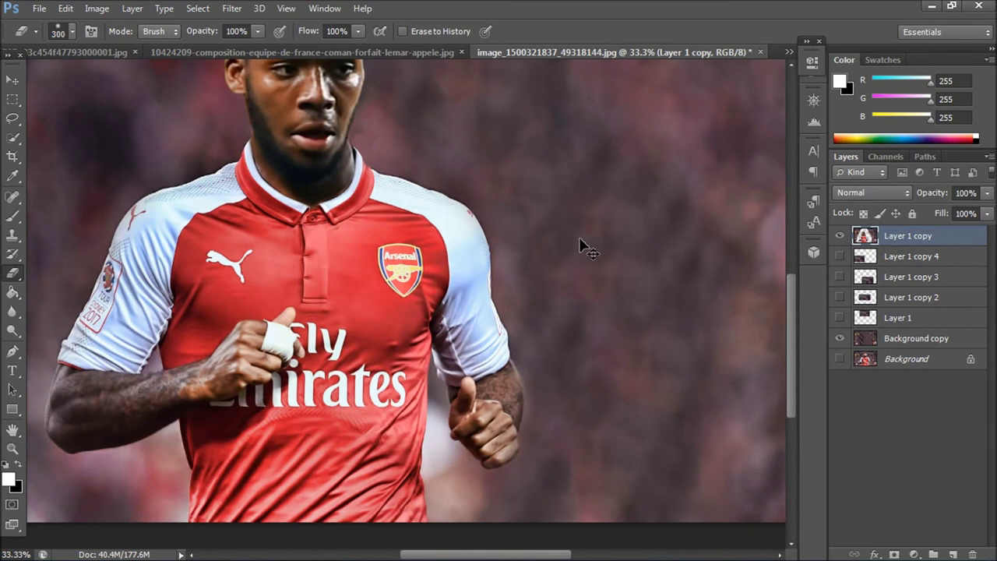
{"action": "key", "text": "ctrl+minus"}
{"action": "key", "text": "ctrl+minus"}
{"action": "key", "text": "ctrl+minus"}
Merge the player layer copies into a single layer.
{"action": "left_click", "coordinate": [897, 318], "text": "shift"}
{"action": "right_click", "coordinate": [904, 318]}
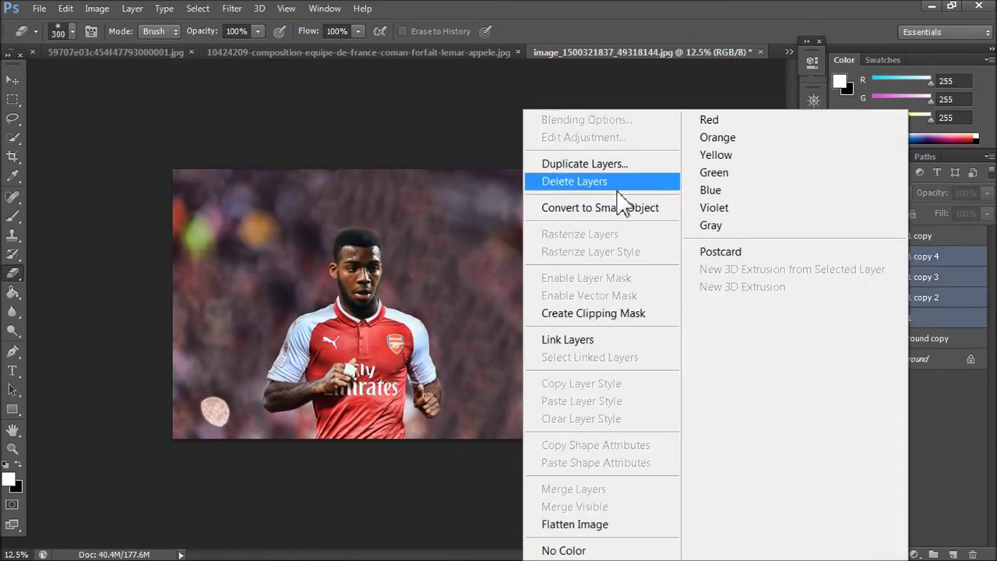
{"action": "left_click", "coordinate": [573, 489]}
{"action": "left_click", "coordinate": [908, 235]}
{"action": "left_click", "coordinate": [912, 254], "text": "shift"}
{"action": "right_click", "coordinate": [912, 254]}
{"action": "left_click", "coordinate": [632, 507]}
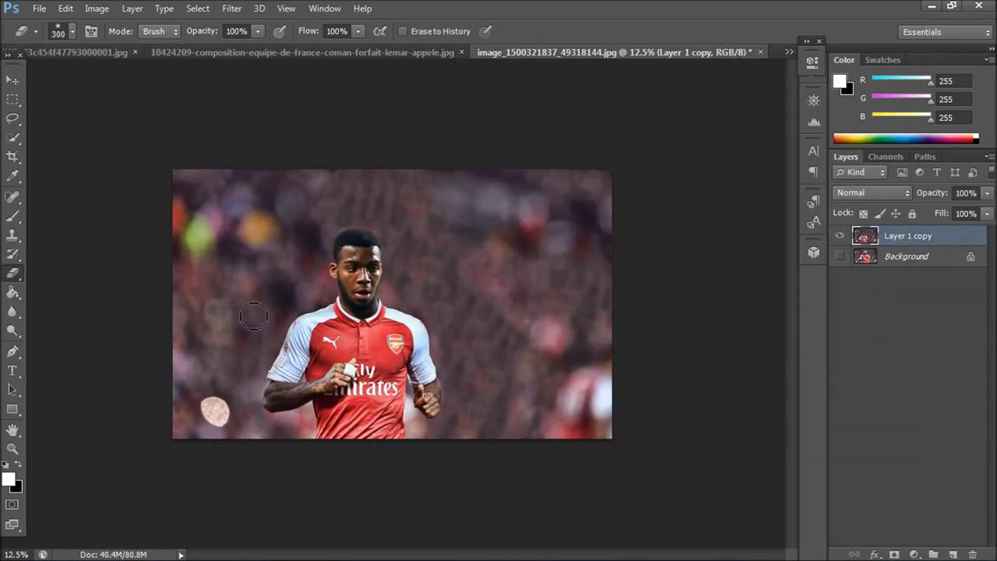
Crop the image to a 1x1 square around the player.
{"action": "left_click", "coordinate": [12, 156]}
{"action": "left_click_drag", "start_coordinate": [428, 312], "coordinate": [430, 311]}
{"action": "left_click", "coordinate": [733, 32]}
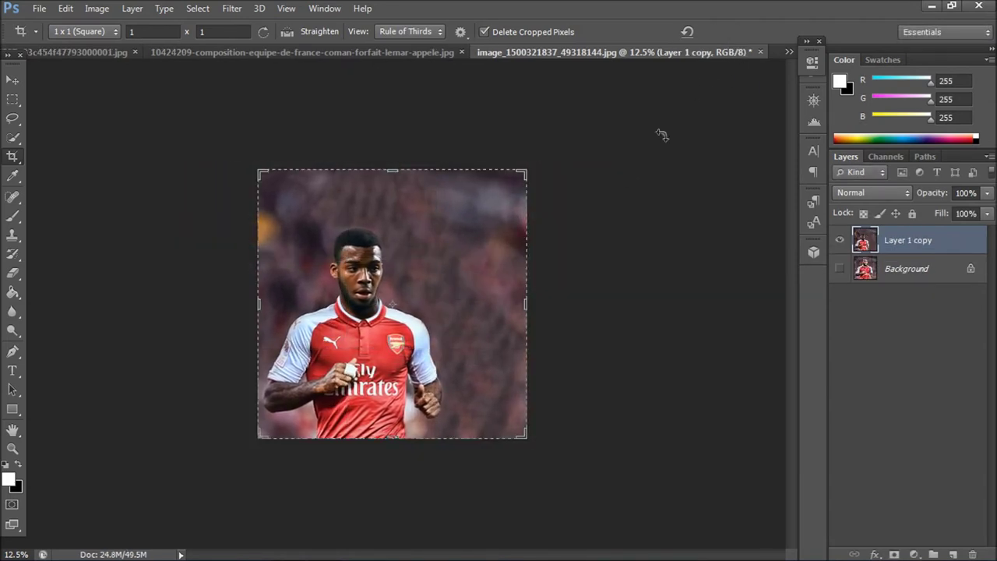
Close the Monaco player photo without saving.
{"action": "key", "text": "v"}
{"action": "left_click", "coordinate": [412, 49]}
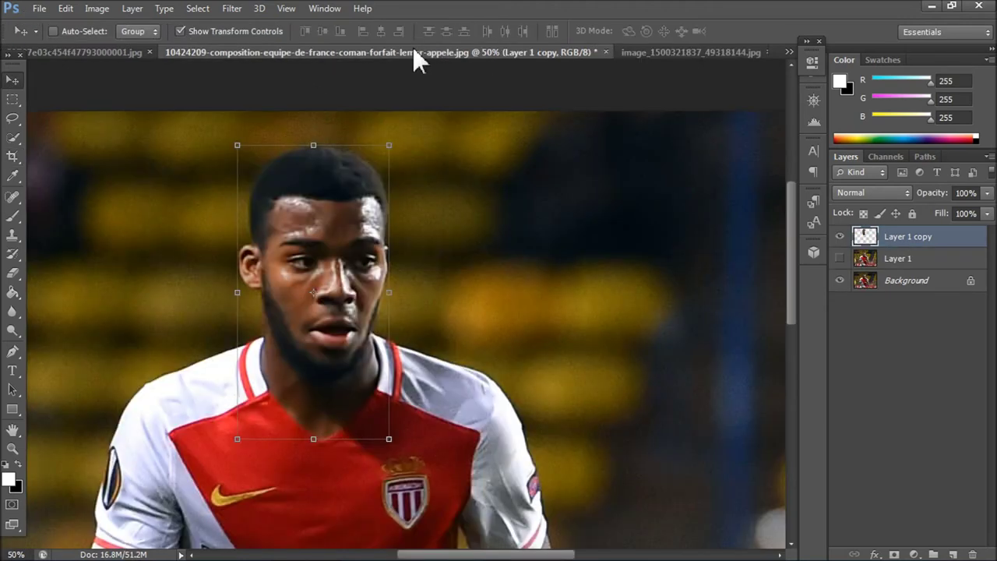
{"action": "left_click", "coordinate": [606, 52]}
{"action": "left_click", "coordinate": [530, 221]}
Bring the dribbling photo into the poster, shrink it, and erase it to reveal the player's face.
{"action": "left_click", "coordinate": [239, 51]}
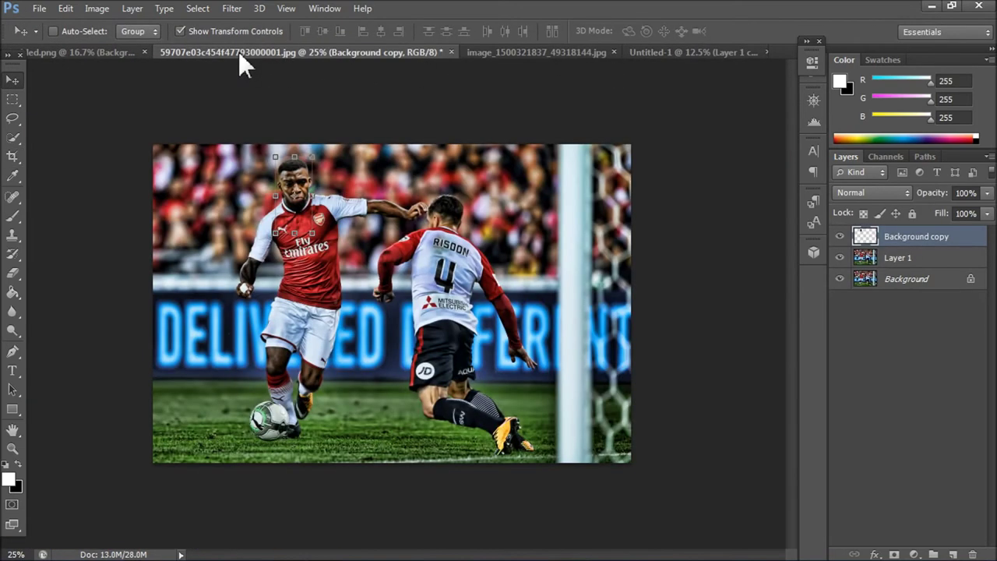
{"action": "right_click", "coordinate": [933, 260]}
{"action": "left_click", "coordinate": [629, 488]}
{"action": "mouse_move", "coordinate": [354, 257]}
{"action": "left_mouse_down"}
{"action": "mouse_move", "coordinate": [425, 292]}
{"action": "mouse_move", "coordinate": [527, 220]}
{"action": "left_mouse_up"}
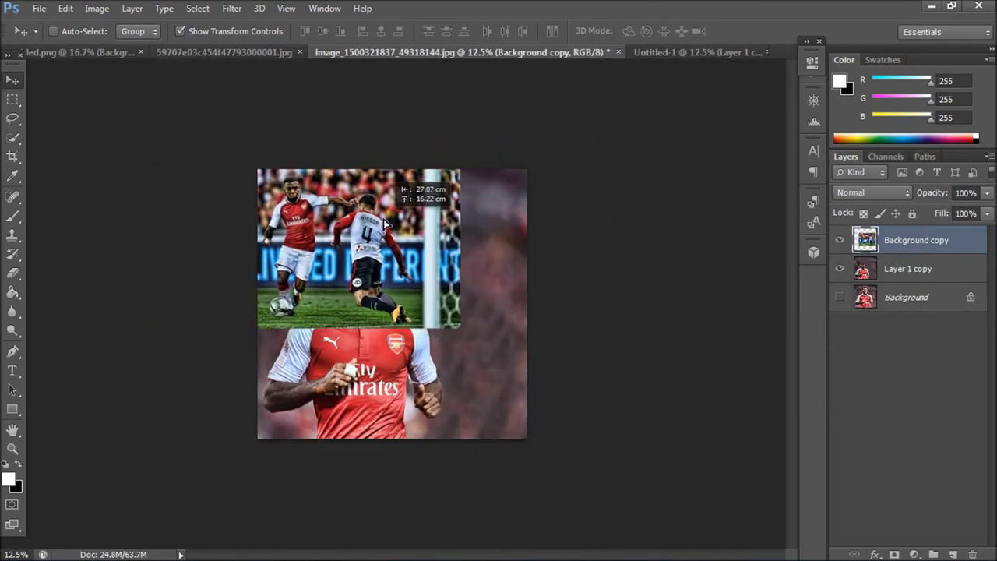
{"action": "left_click_drag", "start_coordinate": [528, 221], "coordinate": [421, 243]}
{"action": "key", "text": "ctrl+t"}
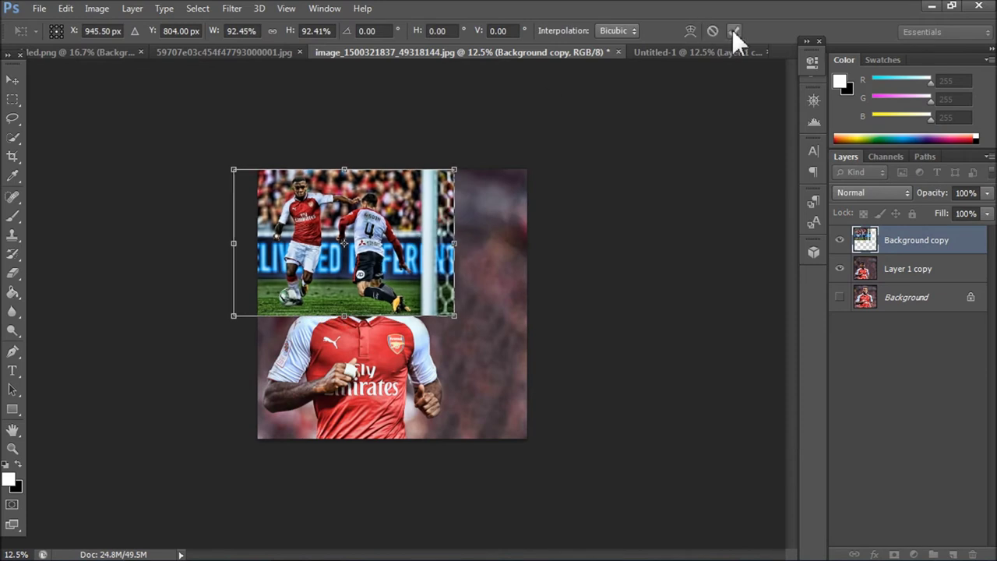
{"action": "left_click", "coordinate": [734, 30]}
{"action": "key", "text": "e"}
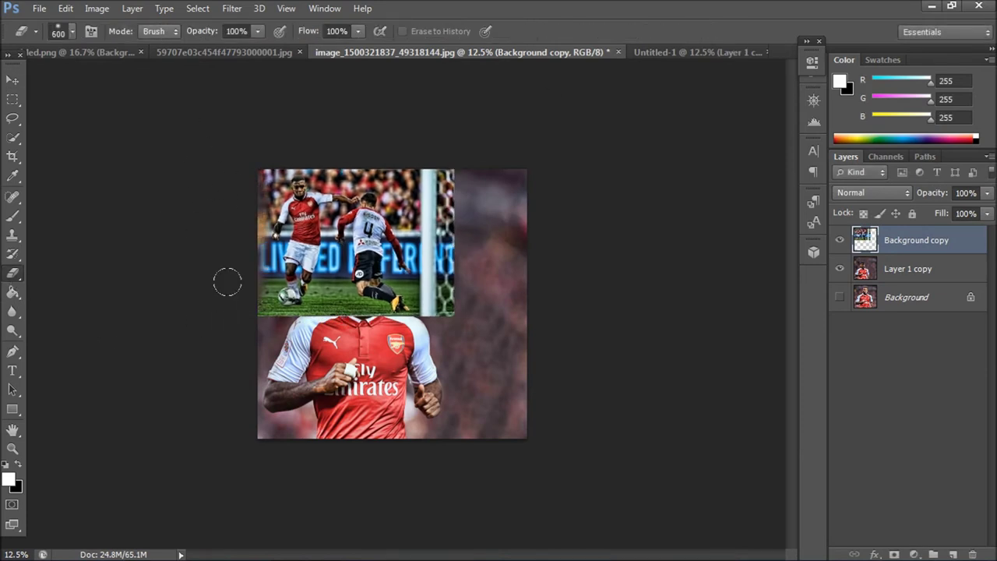
{"action": "mouse_move", "coordinate": [290, 319]}
{"action": "left_mouse_down"}
{"action": "mouse_move", "coordinate": [436, 284]}
{"action": "mouse_move", "coordinate": [433, 158]}
{"action": "mouse_move", "coordinate": [348, 238]}
{"action": "left_mouse_up"}
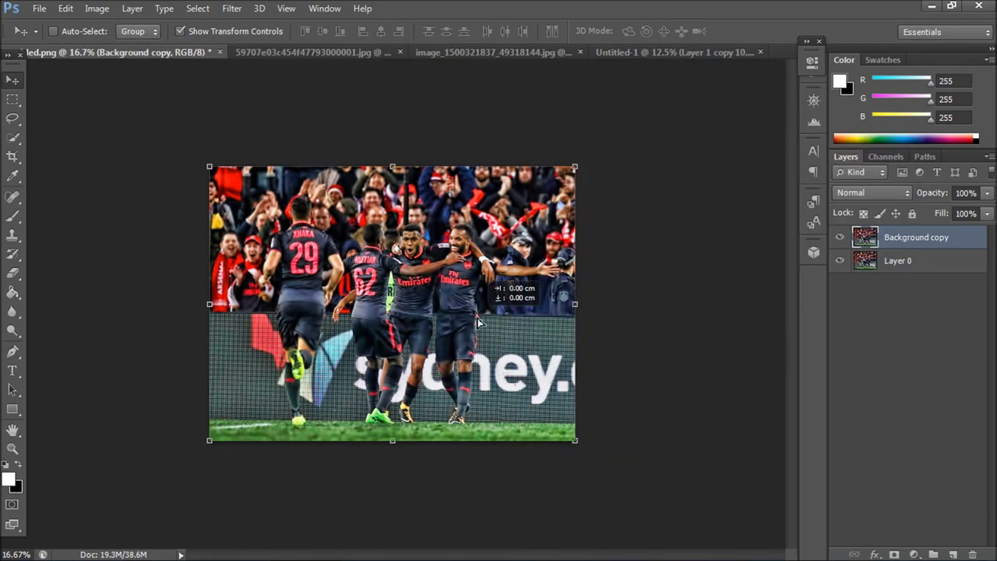
Bring the celebration photo into the poster and erase its left, top and right edges.
{"action": "mouse_move", "coordinate": [479, 321]}
{"action": "left_mouse_down"}
{"action": "mouse_move", "coordinate": [490, 60]}
{"action": "mouse_move", "coordinate": [499, 316]}
{"action": "left_mouse_up"}
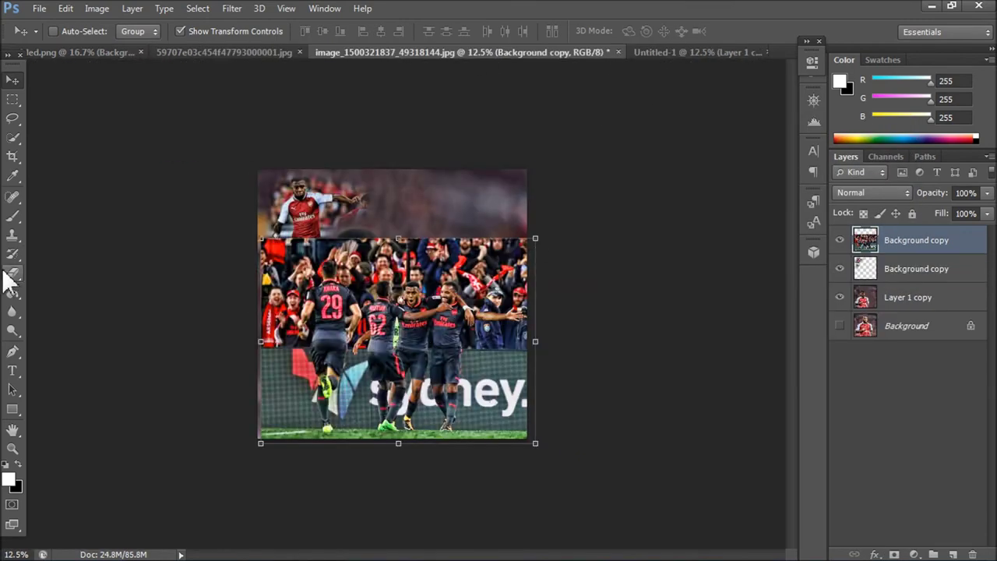
{"action": "left_click", "coordinate": [12, 272]}
{"action": "left_click_drag", "start_coordinate": [244, 215], "coordinate": [244, 426]}
{"action": "mouse_move", "coordinate": [506, 249]}
{"action": "left_mouse_down"}
{"action": "mouse_move", "coordinate": [390, 245]}
{"action": "mouse_move", "coordinate": [515, 343]}
{"action": "mouse_move", "coordinate": [475, 413]}
{"action": "left_mouse_up"}
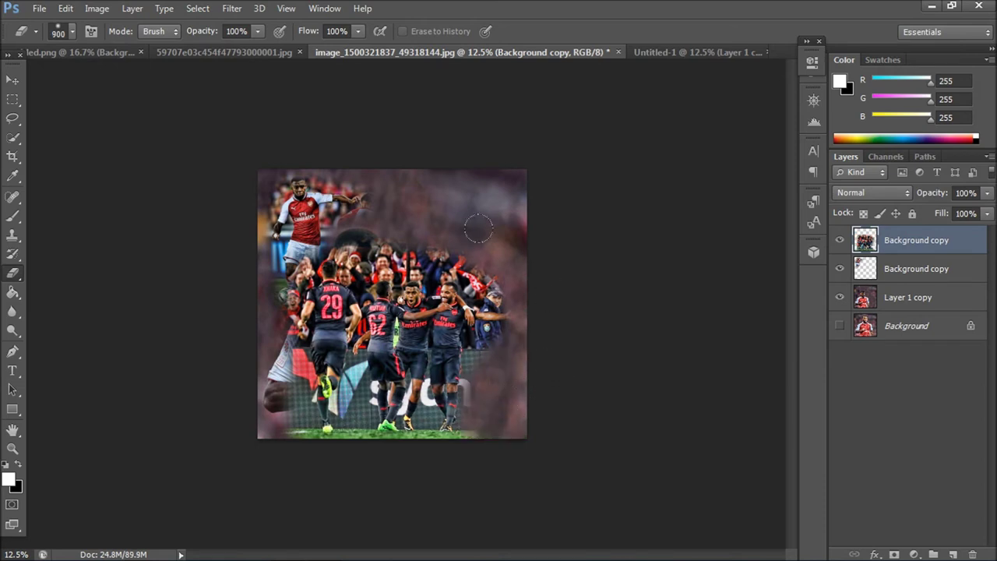
{"action": "key", "text": "bracketright"}
{"action": "key", "text": "bracketright"}
{"action": "left_click_drag", "start_coordinate": [525, 234], "coordinate": [312, 257]}
Scale the celebration photo into the poster's lower-right corner.
{"action": "left_click", "coordinate": [12, 78]}
{"action": "key", "text": "ctrl+t"}
{"action": "mouse_move", "coordinate": [258, 170]}
{"action": "left_mouse_down"}
{"action": "mouse_move", "coordinate": [434, 366]}
{"action": "mouse_move", "coordinate": [349, 307]}
{"action": "left_mouse_up"}
{"action": "left_click_drag", "start_coordinate": [479, 359], "coordinate": [518, 360]}
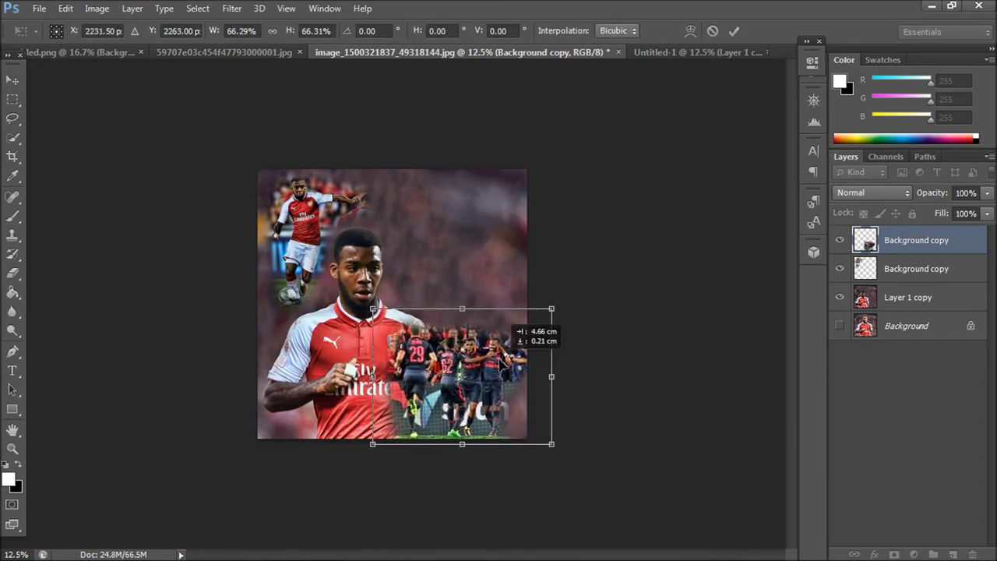
{"action": "left_click", "coordinate": [88, 53]}
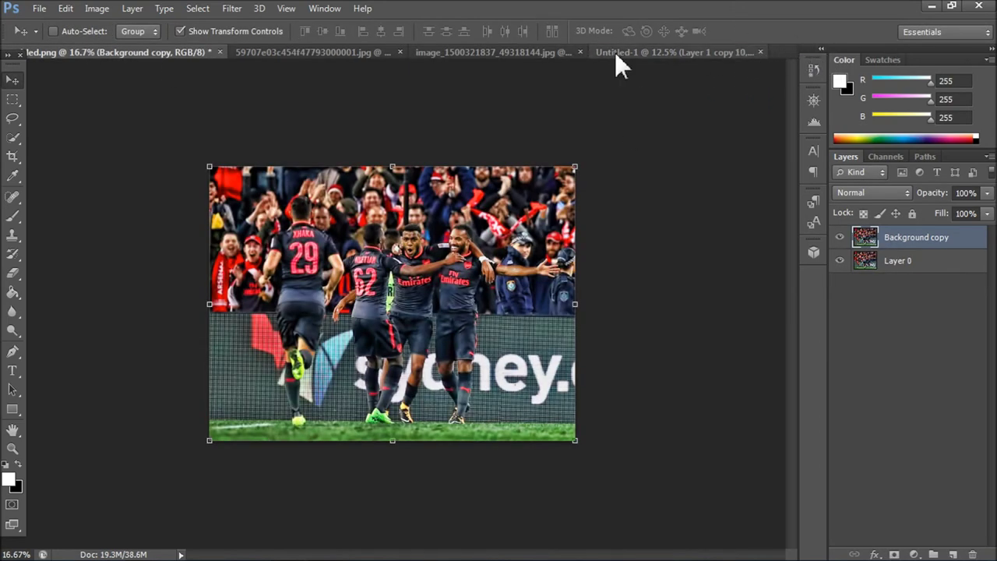
Reposition the running-player photo at the poster's top left.
{"action": "left_click", "coordinate": [437, 51]}
{"action": "left_click", "coordinate": [222, 52]}
{"action": "left_click", "coordinate": [511, 52]}
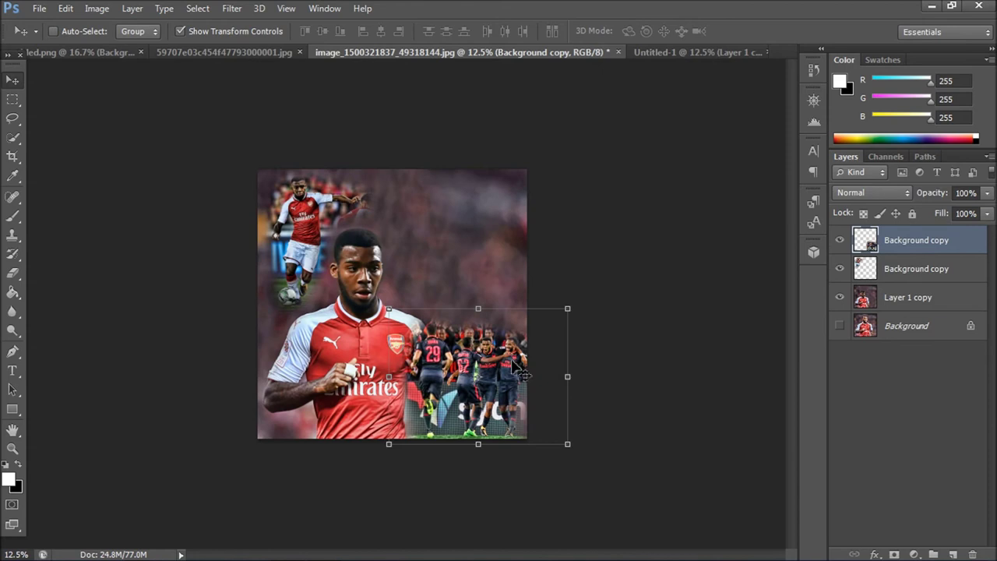
{"action": "left_click", "coordinate": [895, 280]}
{"action": "mouse_move", "coordinate": [369, 221]}
{"action": "left_mouse_down"}
{"action": "mouse_move", "coordinate": [517, 234]}
{"action": "mouse_move", "coordinate": [369, 218]}
{"action": "mouse_move", "coordinate": [374, 224]}
{"action": "left_mouse_up"}
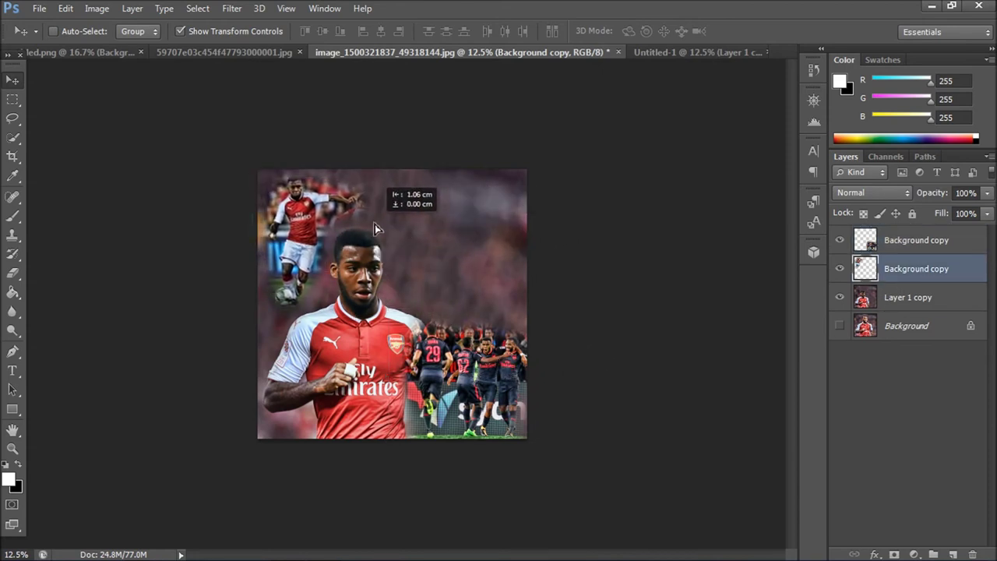
Move and enlarge the celebration photo on the right, erasing its left part over the portrait.
{"action": "left_click", "coordinate": [933, 305]}
{"action": "left_click", "coordinate": [926, 249]}
{"action": "left_click_drag", "start_coordinate": [512, 354], "coordinate": [500, 273]}
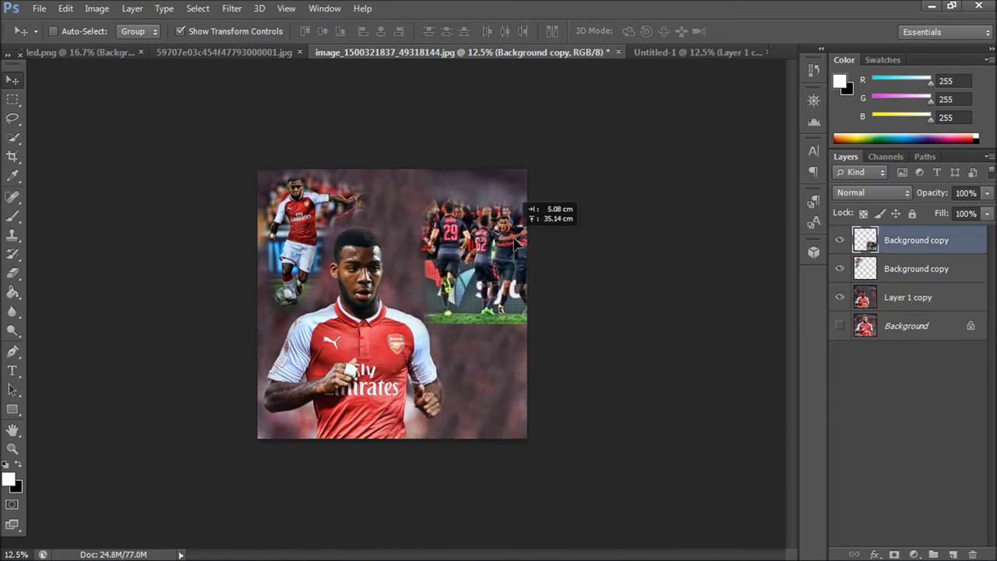
{"action": "left_click_drag", "start_coordinate": [500, 272], "coordinate": [467, 212]}
{"action": "key", "text": "ctrl+t"}
{"action": "left_click_drag", "start_coordinate": [362, 311], "coordinate": [241, 423]}
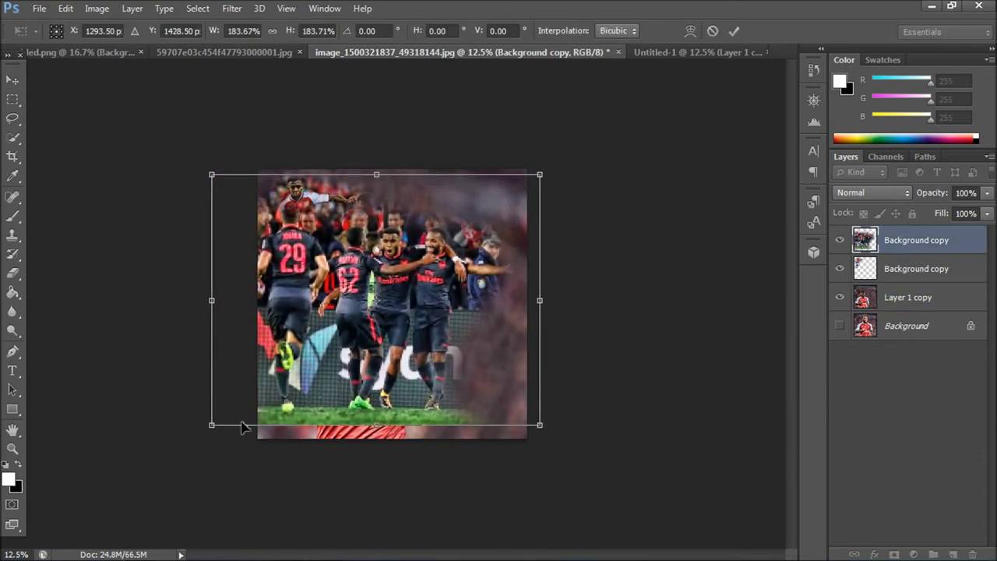
{"action": "left_click_drag", "start_coordinate": [383, 332], "coordinate": [452, 308]}
{"action": "key", "text": "Return"}
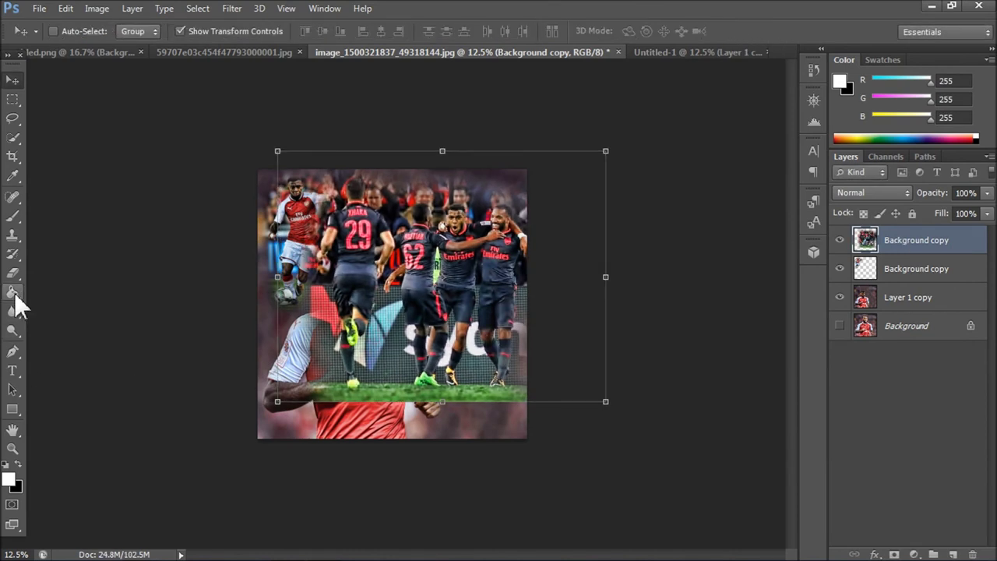
{"action": "left_click", "coordinate": [13, 272]}
{"action": "mouse_move", "coordinate": [312, 296]}
{"action": "left_mouse_down"}
{"action": "mouse_move", "coordinate": [328, 187]}
{"action": "mouse_move", "coordinate": [351, 358]}
{"action": "left_mouse_up"}
{"action": "mouse_move", "coordinate": [351, 234]}
{"action": "left_mouse_down"}
{"action": "mouse_move", "coordinate": [390, 389]}
{"action": "mouse_move", "coordinate": [420, 347]}
{"action": "left_mouse_up"}
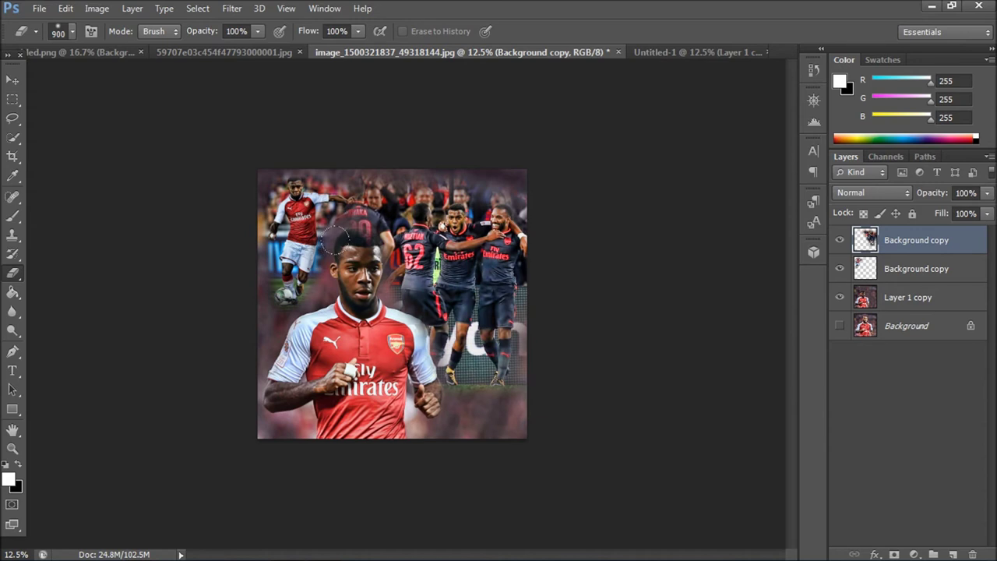
Enlarge the running-player photo with Free Transform.
{"action": "left_click", "coordinate": [927, 265]}
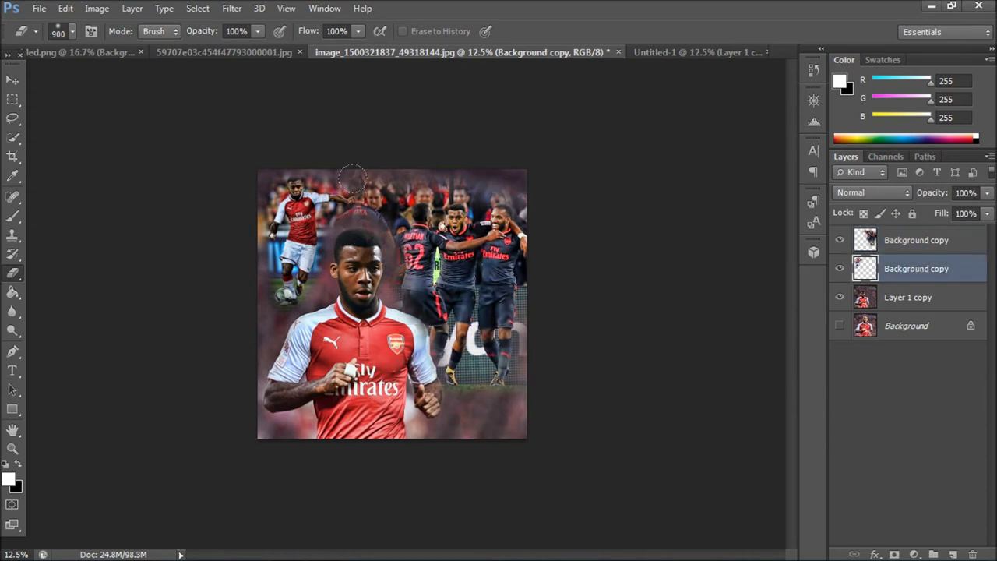
{"action": "key", "text": "v"}
{"action": "key", "text": "ctrl+t"}
{"action": "left_click_drag", "start_coordinate": [450, 315], "coordinate": [491, 343]}
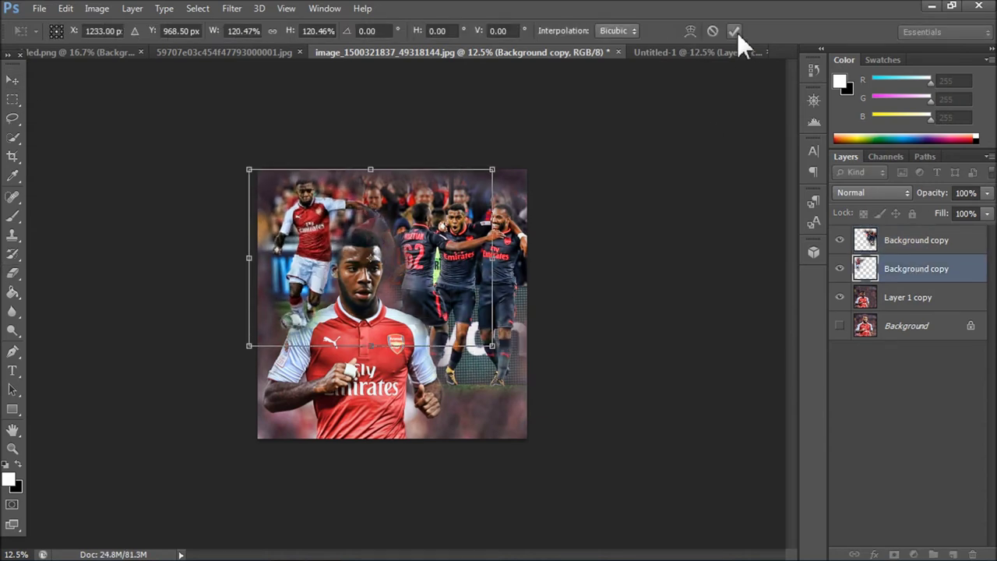
{"action": "left_click", "coordinate": [734, 32]}
Nudge the celebration photo down and erase both photos' edges beside the portrait's sleeve and head.
{"action": "left_click", "coordinate": [916, 240]}
{"action": "left_click_drag", "start_coordinate": [522, 253], "coordinate": [518, 300]}
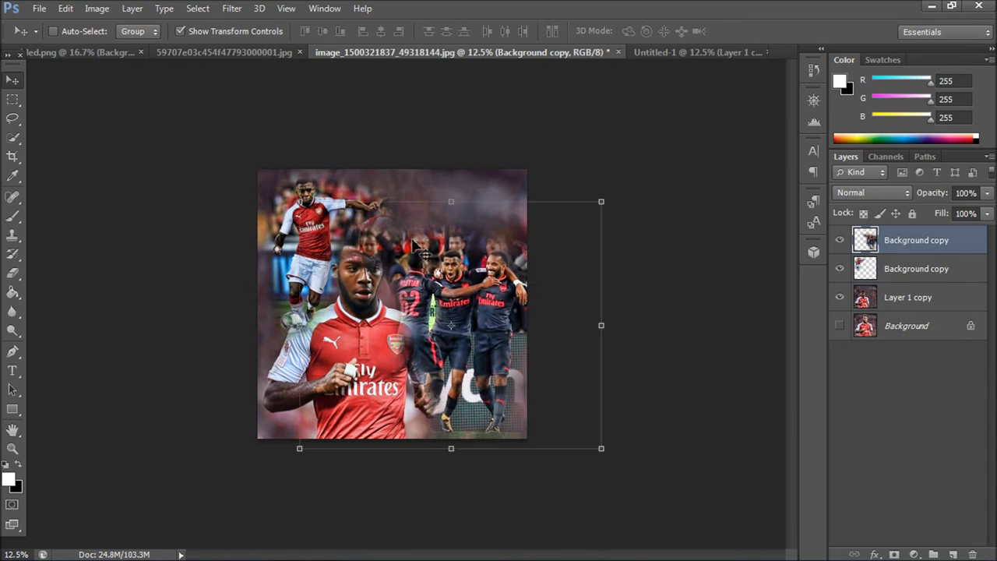
{"action": "left_click", "coordinate": [12, 273]}
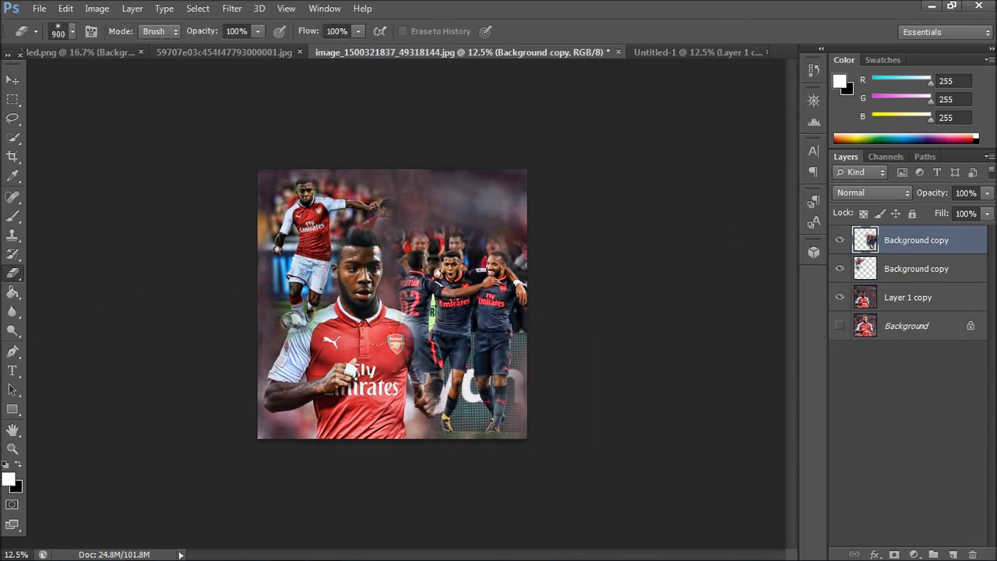
{"action": "left_click_drag", "start_coordinate": [416, 343], "coordinate": [427, 363]}
{"action": "key", "text": "alt+bracketleft"}
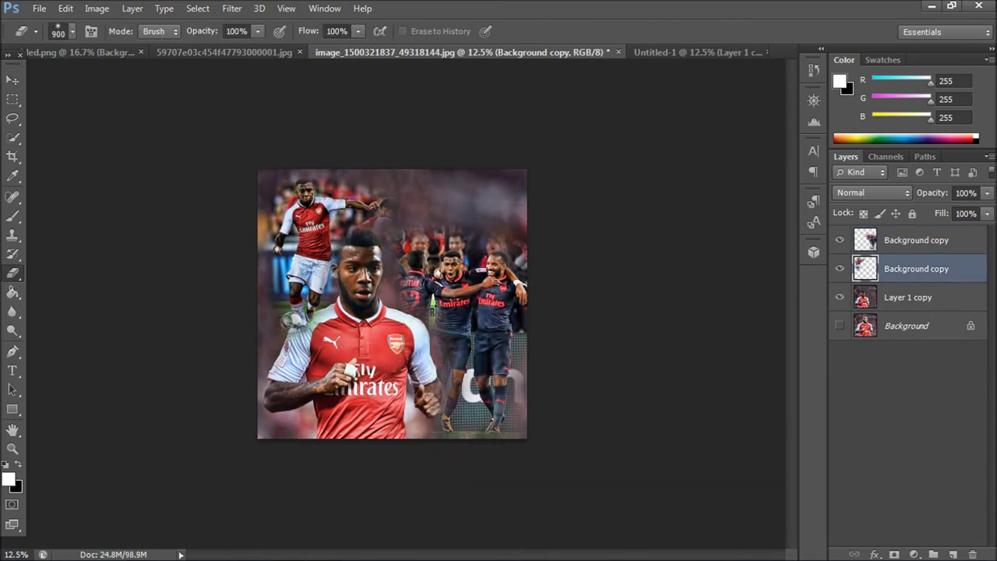
{"action": "left_click_drag", "start_coordinate": [323, 284], "coordinate": [289, 321]}
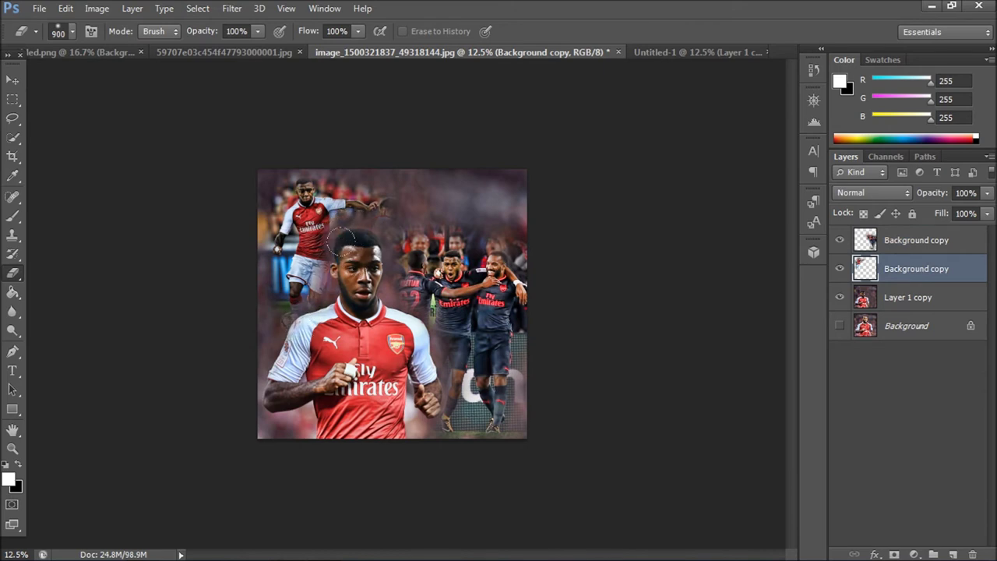
{"action": "left_click", "coordinate": [918, 297]}
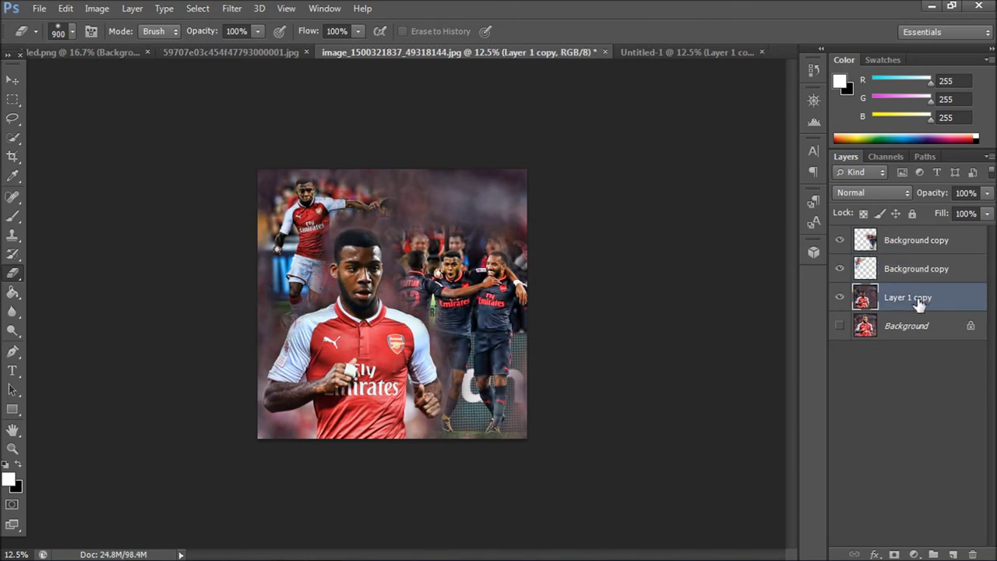
Quick-select the central player's figure and zoom in on it.
{"action": "left_click", "coordinate": [13, 137]}
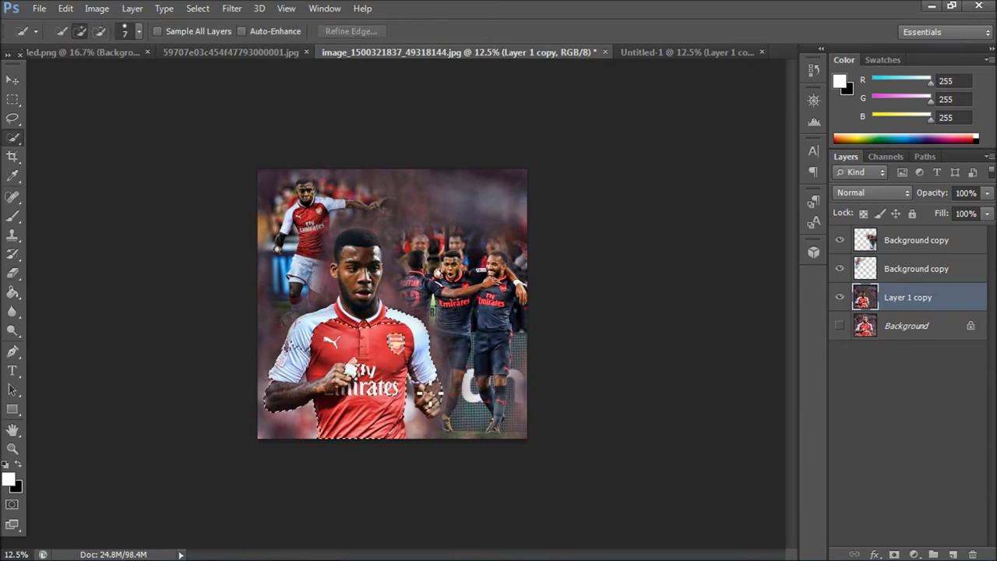
{"action": "left_click_drag", "start_coordinate": [335, 327], "coordinate": [343, 249]}
{"action": "key", "text": "ctrl+plus"}
{"action": "key", "text": "ctrl+plus"}
{"action": "key", "text": "ctrl+plus"}
{"action": "scroll", "coordinate": [387, 415], "scroll_direction": "down", "scroll_amount": 2}
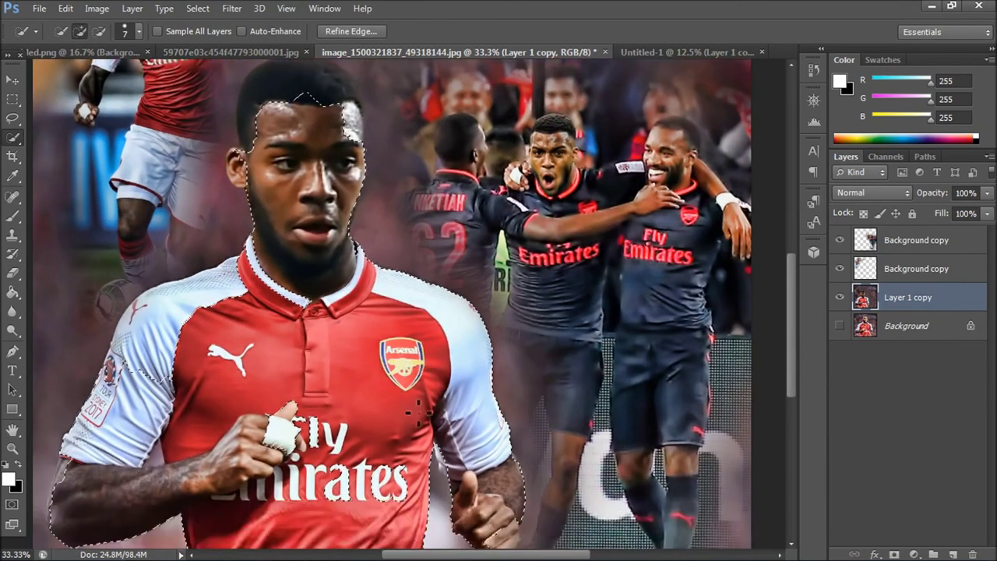
{"action": "scroll", "coordinate": [274, 300], "scroll_direction": "down", "scroll_amount": 3}
{"action": "scroll", "coordinate": [410, 393], "scroll_direction": "up", "scroll_amount": 1}
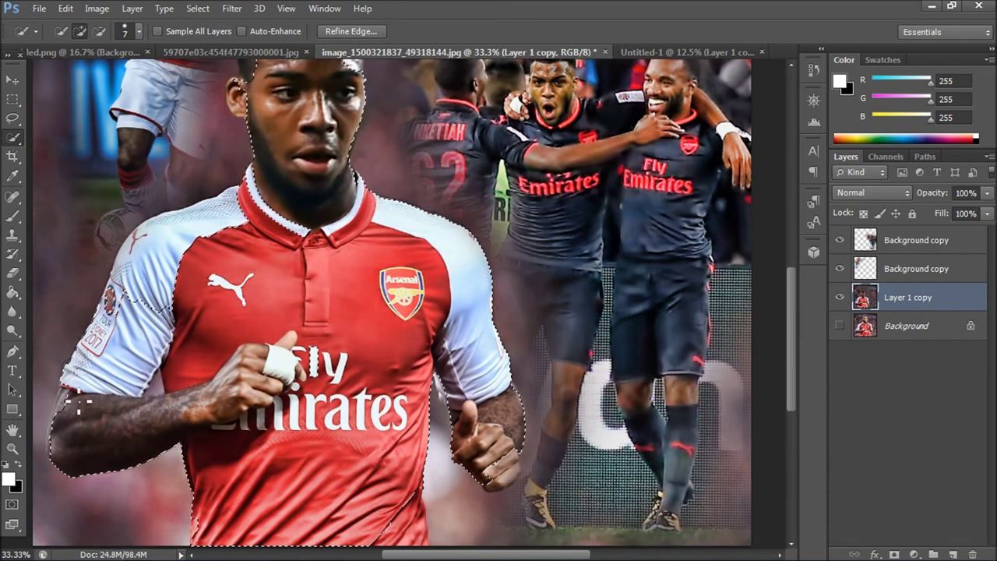
{"action": "mouse_move", "coordinate": [52, 430]}
{"action": "left_mouse_down"}
{"action": "mouse_move", "coordinate": [48, 394]}
{"action": "mouse_move", "coordinate": [43, 437]}
{"action": "left_mouse_up"}
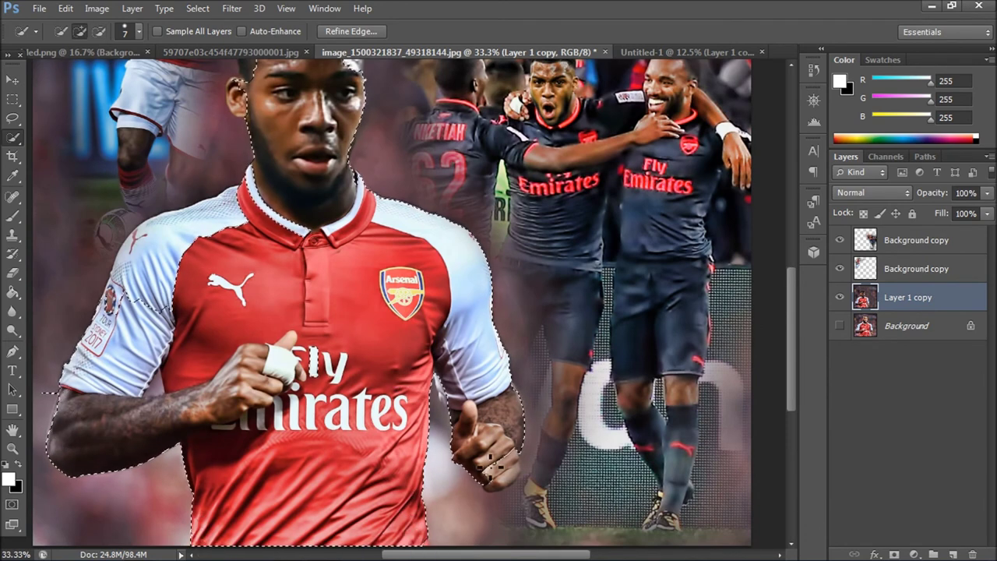
{"action": "scroll", "coordinate": [459, 395], "scroll_direction": "up", "scroll_amount": 1}
{"action": "scroll", "coordinate": [232, 288], "scroll_direction": "up", "scroll_amount": 2}
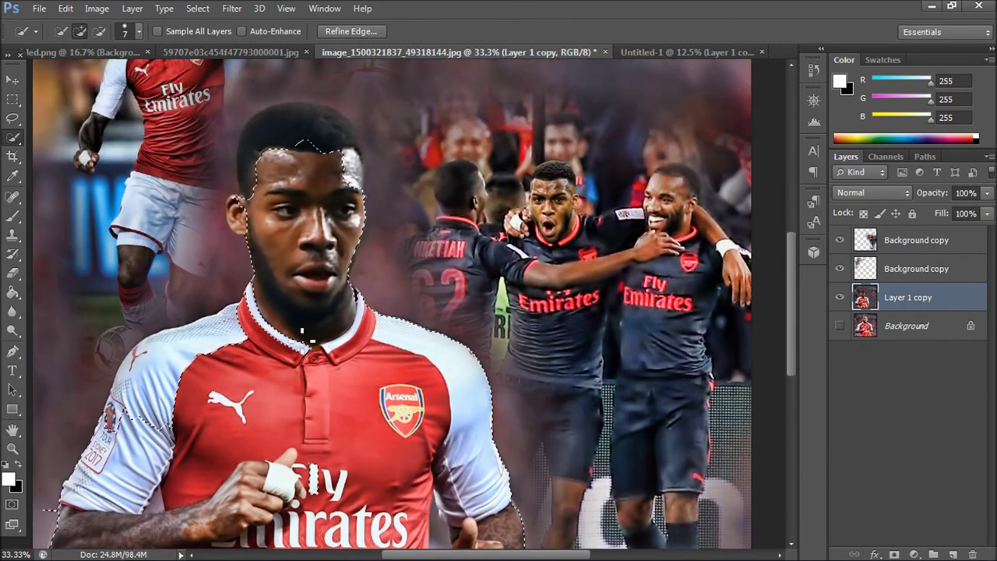
{"action": "scroll", "coordinate": [232, 289], "scroll_direction": "up", "scroll_amount": 1}
Add the ear and hair to the selection and subtract the gap beside the right arm.
{"action": "mouse_move", "coordinate": [232, 289]}
{"action": "left_mouse_down"}
{"action": "mouse_move", "coordinate": [267, 180]}
{"action": "mouse_move", "coordinate": [372, 220]}
{"action": "left_mouse_up"}
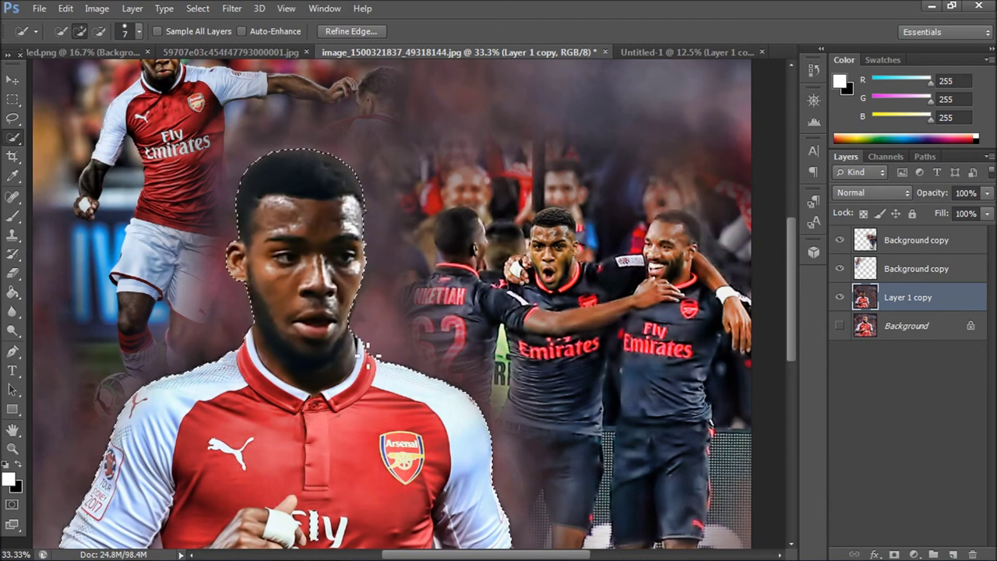
{"action": "scroll", "coordinate": [382, 374], "scroll_direction": "down", "scroll_amount": 2}
{"action": "scroll", "coordinate": [382, 374], "scroll_direction": "down", "scroll_amount": 3}
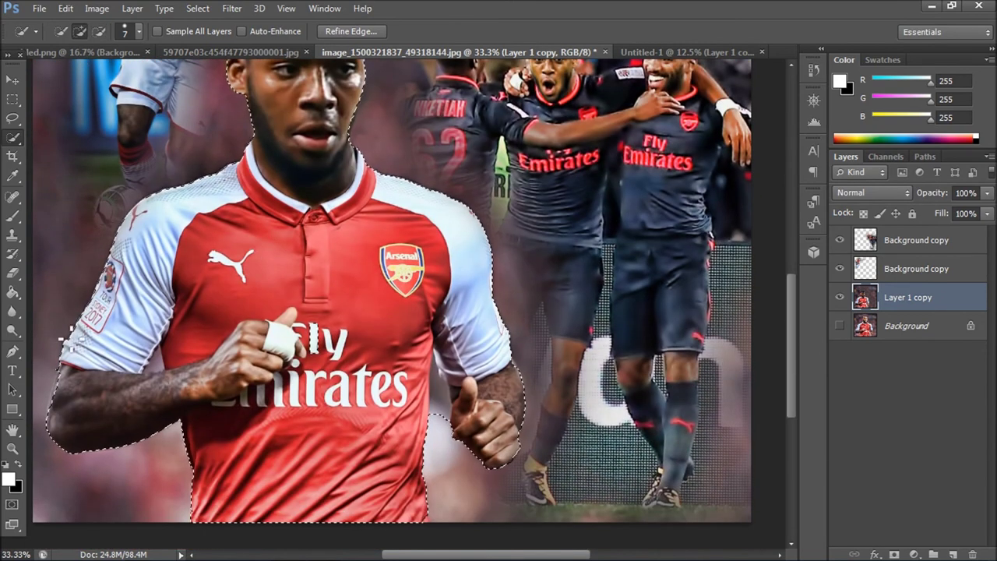
{"action": "key", "text": "bracketright"}
{"action": "key", "text": "bracketright"}
{"action": "key", "text": "bracketright"}
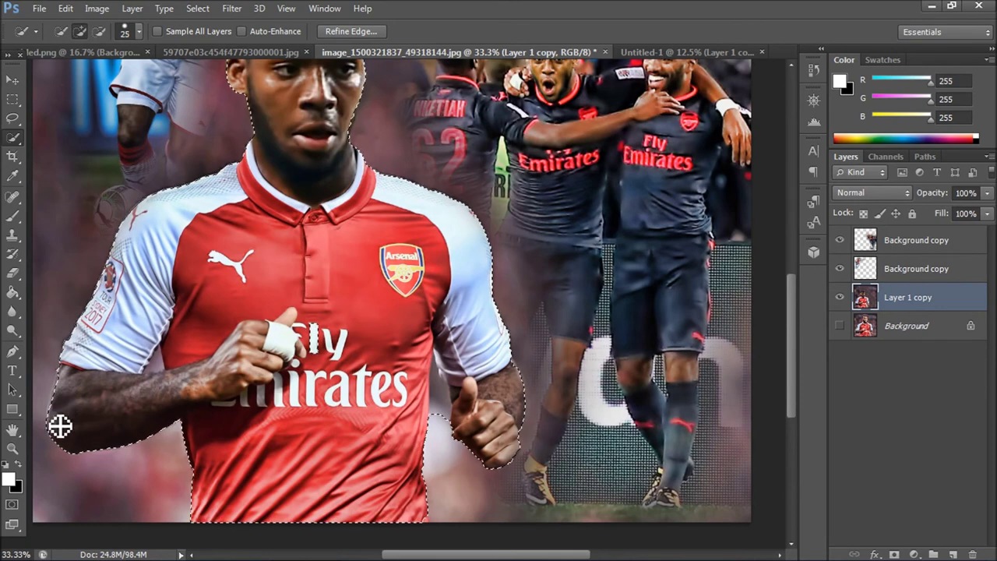
{"action": "scroll", "coordinate": [359, 383], "scroll_direction": "down", "scroll_amount": 1}
{"action": "left_click_drag", "start_coordinate": [459, 405], "coordinate": [440, 343]}
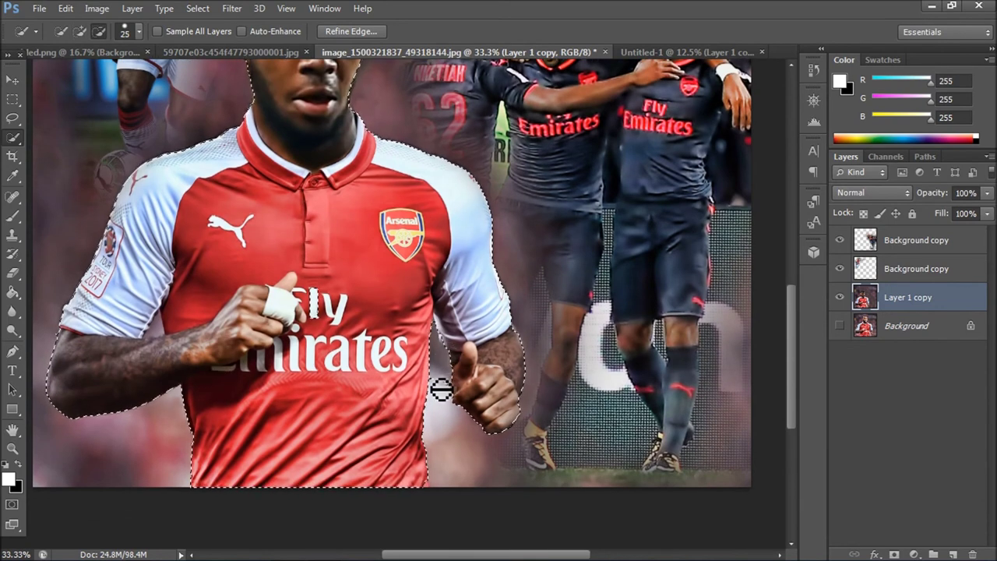
{"action": "scroll", "coordinate": [654, 423], "scroll_direction": "up", "scroll_amount": 1}
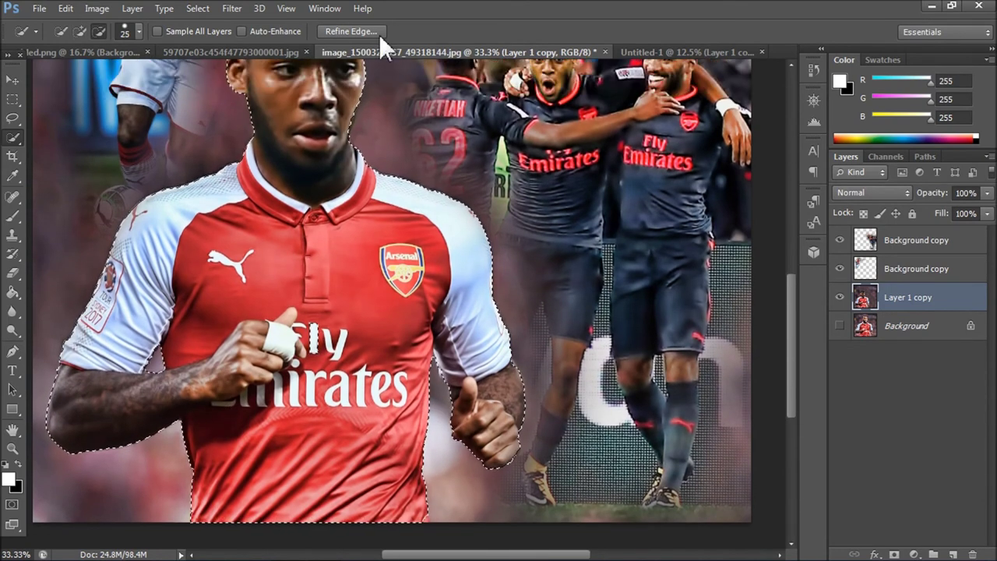
Refine the selection's edge and output the cut-out player to a new layer.
{"action": "left_click", "coordinate": [372, 31]}
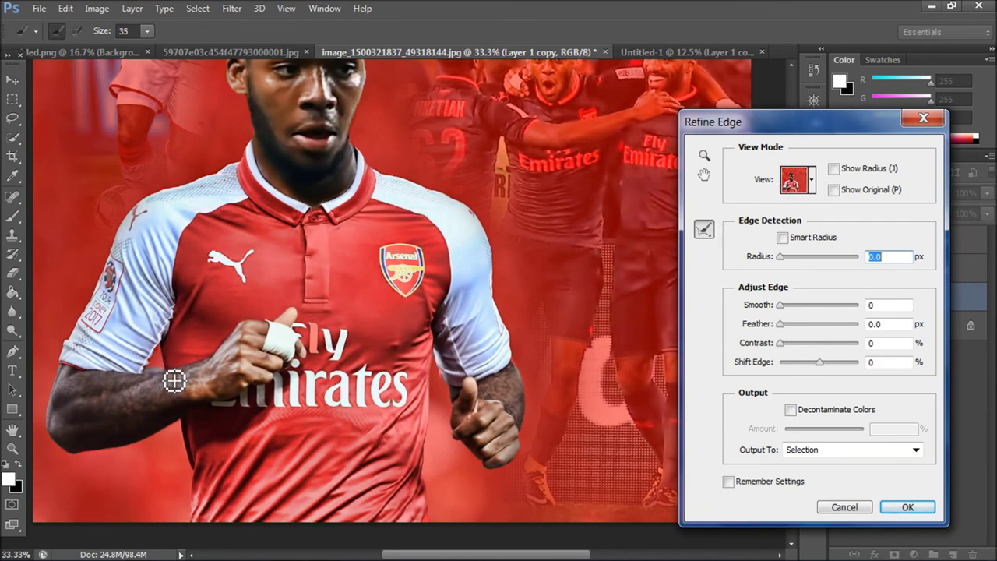
{"action": "left_click_drag", "start_coordinate": [747, 122], "coordinate": [893, 253]}
{"action": "scroll", "coordinate": [788, 373], "scroll_direction": "up", "scroll_amount": 1}
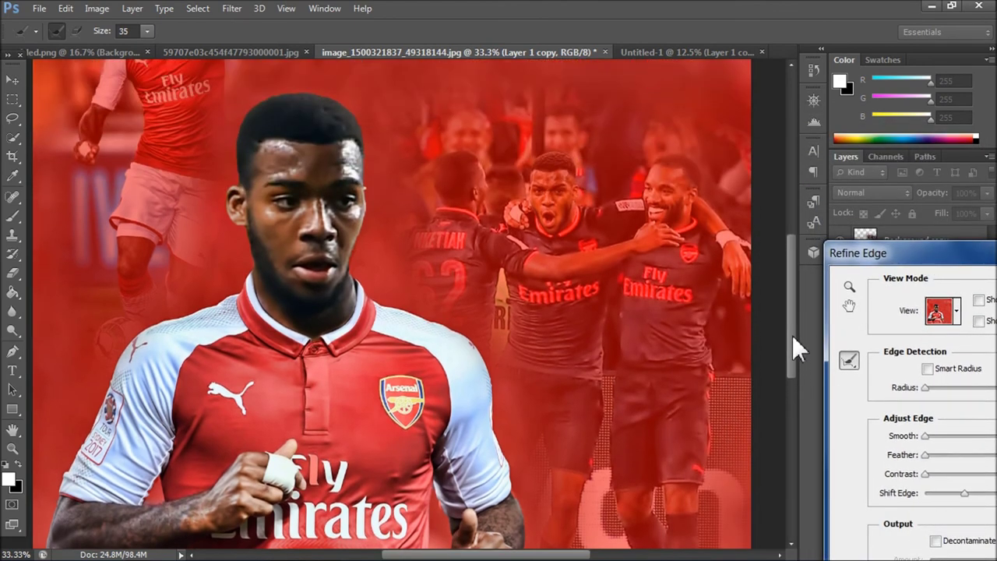
{"action": "scroll", "coordinate": [792, 335], "scroll_direction": "up", "scroll_amount": 1}
{"action": "left_click", "coordinate": [943, 511]}
{"action": "mouse_move", "coordinate": [932, 253]}
{"action": "left_mouse_down"}
{"action": "mouse_move", "coordinate": [814, 182]}
{"action": "mouse_move", "coordinate": [776, 111]}
{"action": "left_mouse_up"}
{"action": "left_click", "coordinate": [873, 449]}
Output the refined cut-out player to a new layer and move it to the top of the stack.
{"action": "left_click", "coordinate": [932, 496]}
{"action": "left_click_drag", "start_coordinate": [911, 300], "coordinate": [912, 235]}
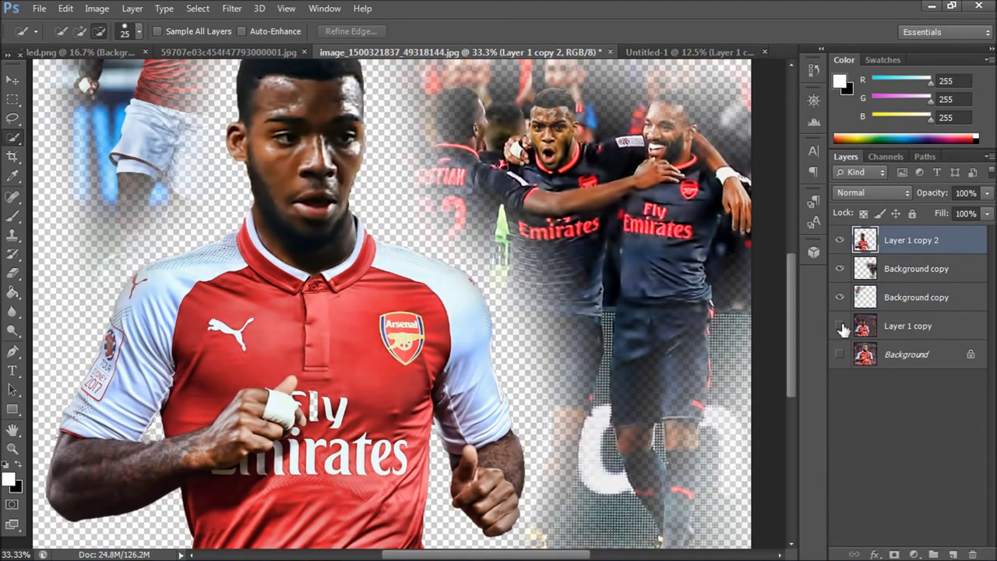
{"action": "left_click", "coordinate": [840, 325]}
{"action": "key", "text": "ctrl+minus"}
Add a dark red Solid Color fill over the blended photos, in Color mode at 75% opacity.
{"action": "left_click", "coordinate": [857, 325]}
{"action": "left_click", "coordinate": [914, 554]}
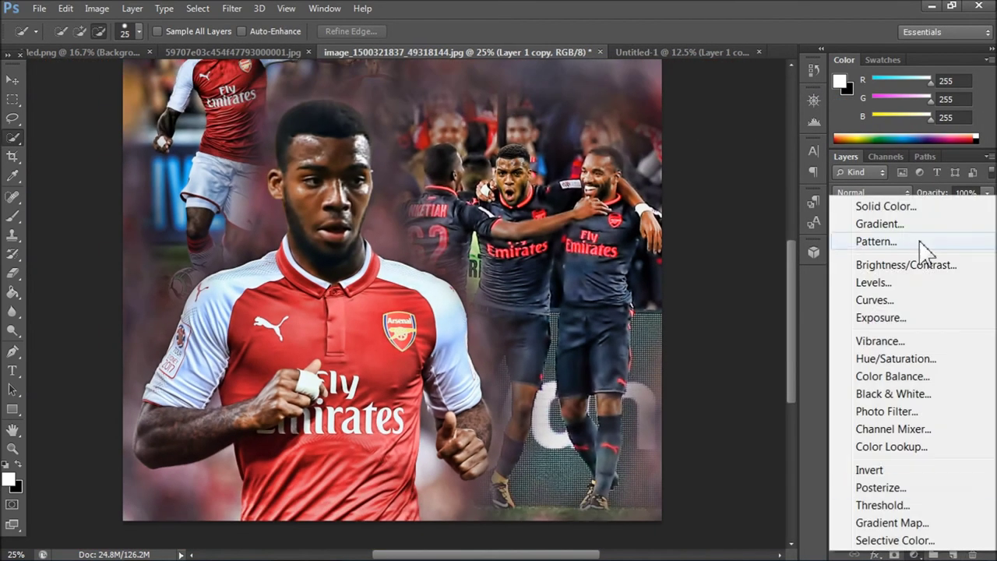
{"action": "left_click", "coordinate": [876, 206]}
{"action": "left_click", "coordinate": [741, 323]}
{"action": "left_click", "coordinate": [910, 242]}
{"action": "left_click_drag", "start_coordinate": [935, 318], "coordinate": [946, 267]}
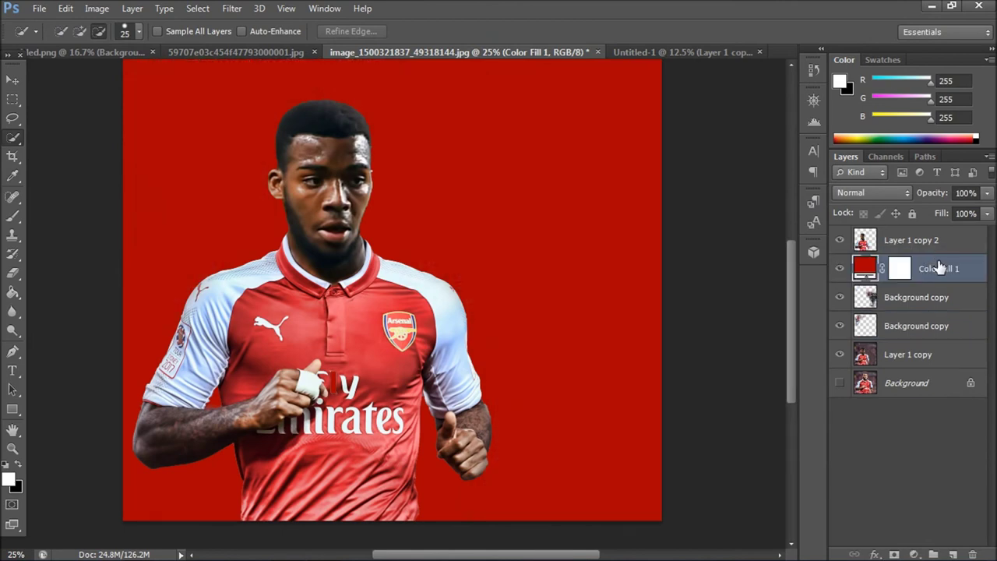
{"action": "left_click", "coordinate": [871, 192]}
{"action": "left_click", "coordinate": [849, 446]}
{"action": "key", "text": "ctrl+minus"}
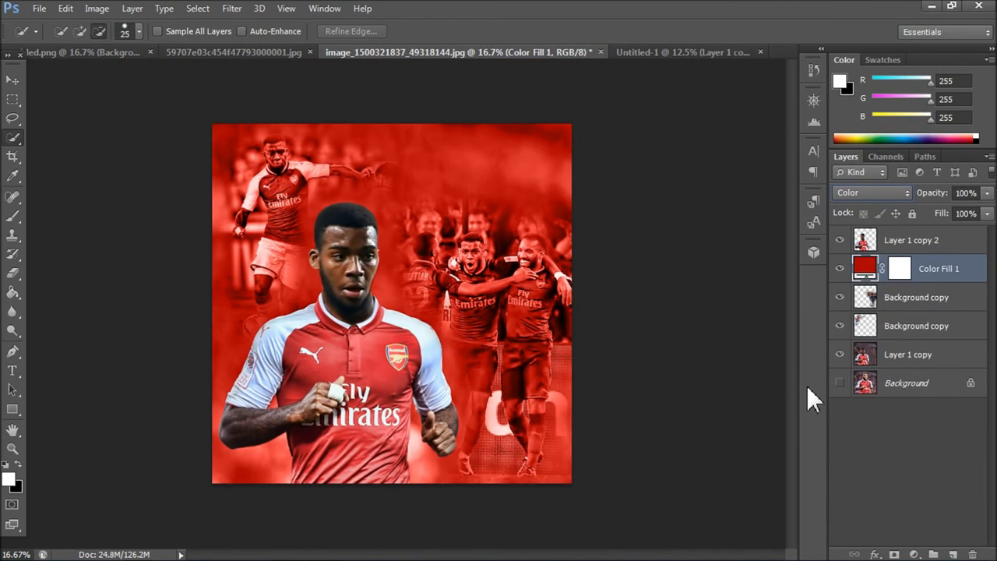
{"action": "left_click_drag", "start_coordinate": [951, 208], "coordinate": [969, 207]}
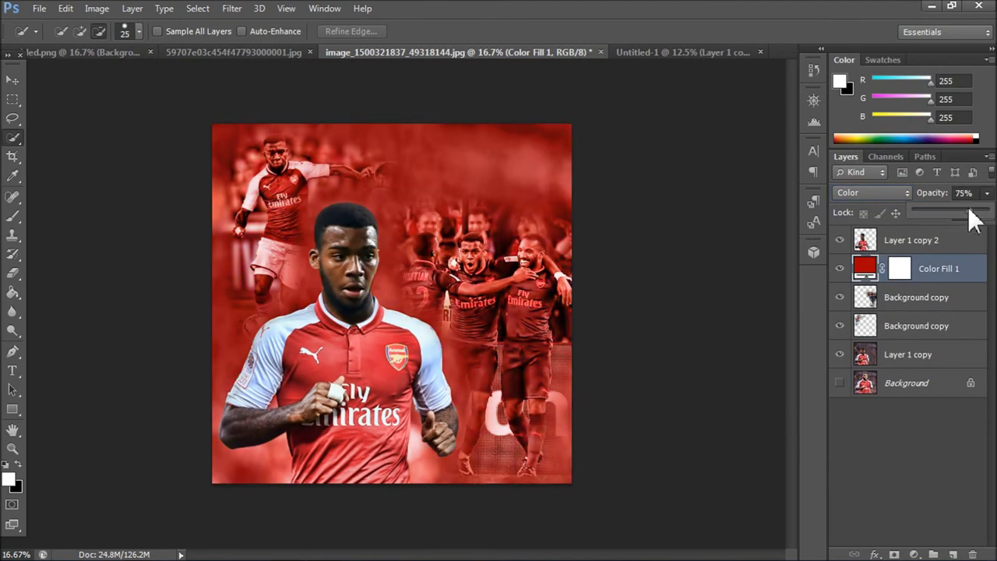
On a new layer, paint orange soft-brush glows at the top-right and bottom-left.
{"action": "left_click", "coordinate": [952, 553]}
{"action": "left_click", "coordinate": [13, 216]}
{"action": "left_click", "coordinate": [8, 478]}
{"action": "left_click_drag", "start_coordinate": [766, 342], "coordinate": [771, 428]}
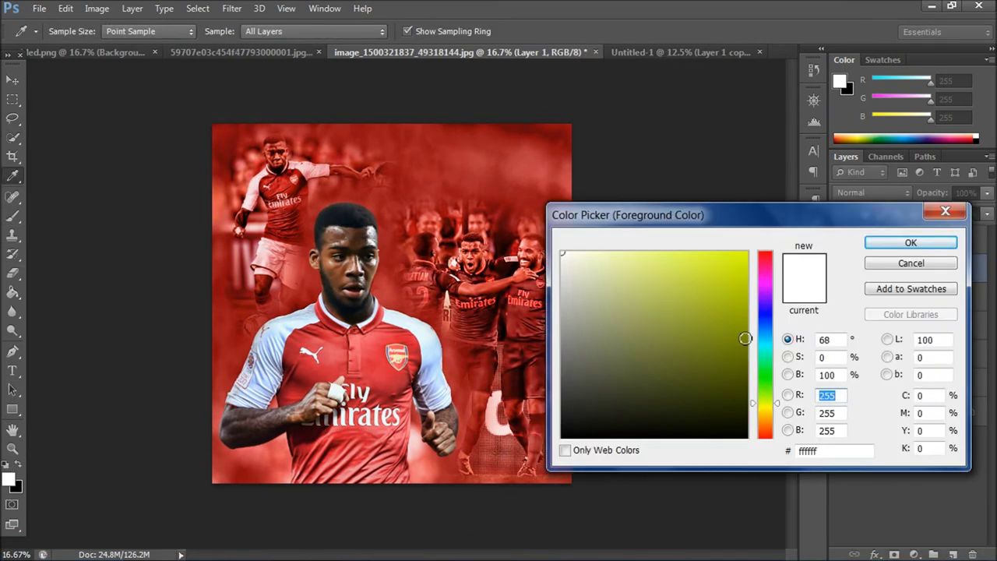
{"action": "left_click", "coordinate": [728, 285]}
{"action": "key", "text": "Return"}
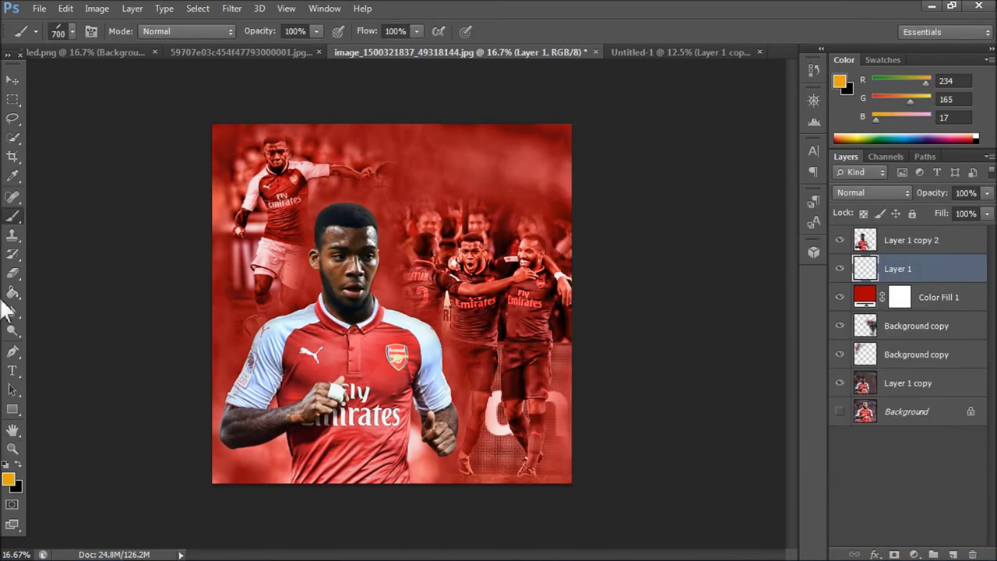
{"action": "left_click", "coordinate": [70, 31]}
{"action": "mouse_move", "coordinate": [580, 137]}
{"action": "left_mouse_down"}
{"action": "mouse_move", "coordinate": [546, 85]}
{"action": "mouse_move", "coordinate": [549, 183]}
{"action": "left_mouse_up"}
{"action": "mouse_move", "coordinate": [160, 361]}
{"action": "left_mouse_down"}
{"action": "mouse_move", "coordinate": [201, 341]}
{"action": "mouse_move", "coordinate": [206, 292]}
{"action": "left_mouse_up"}
Try Soft Light and neighbouring blend modes on the orange glow layer.
{"action": "left_click", "coordinate": [896, 194]}
{"action": "left_click", "coordinate": [878, 241]}
{"action": "key", "text": "Down"}
{"action": "key", "text": "Down"}
{"action": "key", "text": "Down"}
{"action": "key", "text": "Up"}
{"action": "key", "text": "Up"}
{"action": "key", "text": "Down"}
{"action": "key", "text": "Up"}
{"action": "key", "text": "Down"}
{"action": "key", "text": "Down"}
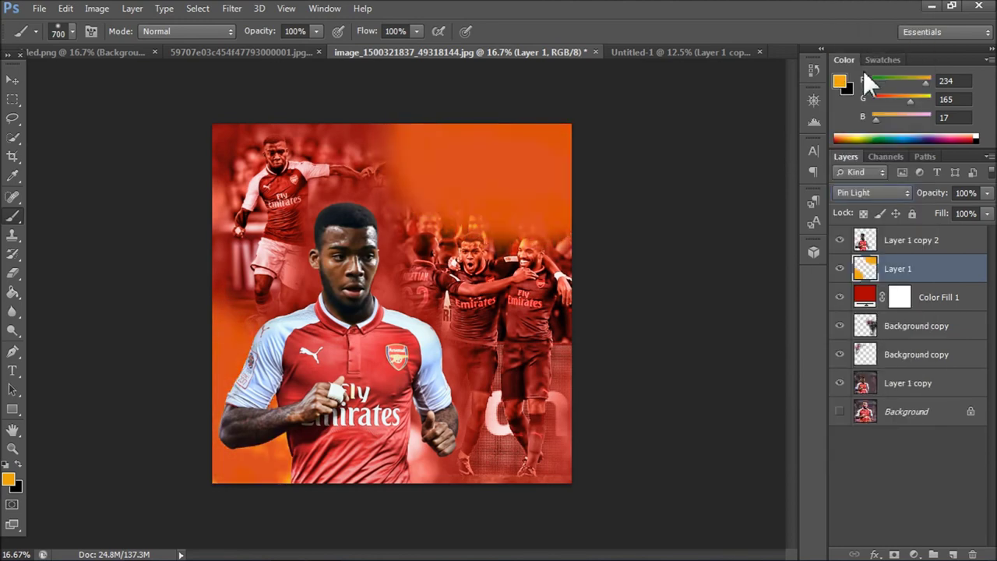
{"action": "key", "text": "Down"}
{"action": "key", "text": "Down"}
{"action": "key", "text": "Down"}
{"action": "key", "text": "Down"}
{"action": "key", "text": "Down"}
{"action": "key", "text": "Down"}
{"action": "key", "text": "Down"}
Replace the glow layer with freshly painted orange glows blended in Color mode.
{"action": "right_click", "coordinate": [900, 269]}
{"action": "left_click", "coordinate": [577, 182]}
{"action": "key", "text": "ctrl+shift+alt+n"}
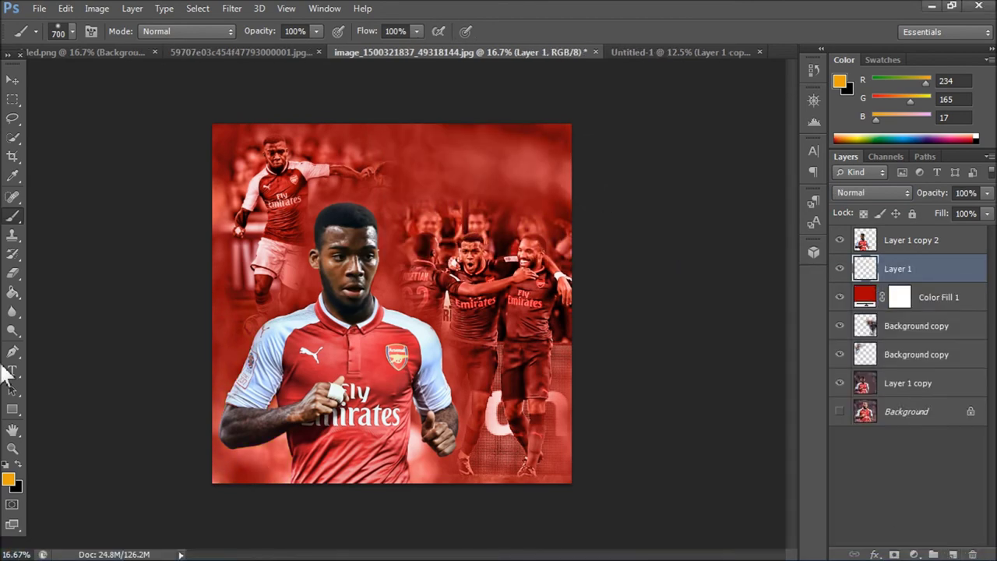
{"action": "left_click_drag", "start_coordinate": [561, 137], "coordinate": [444, 148]}
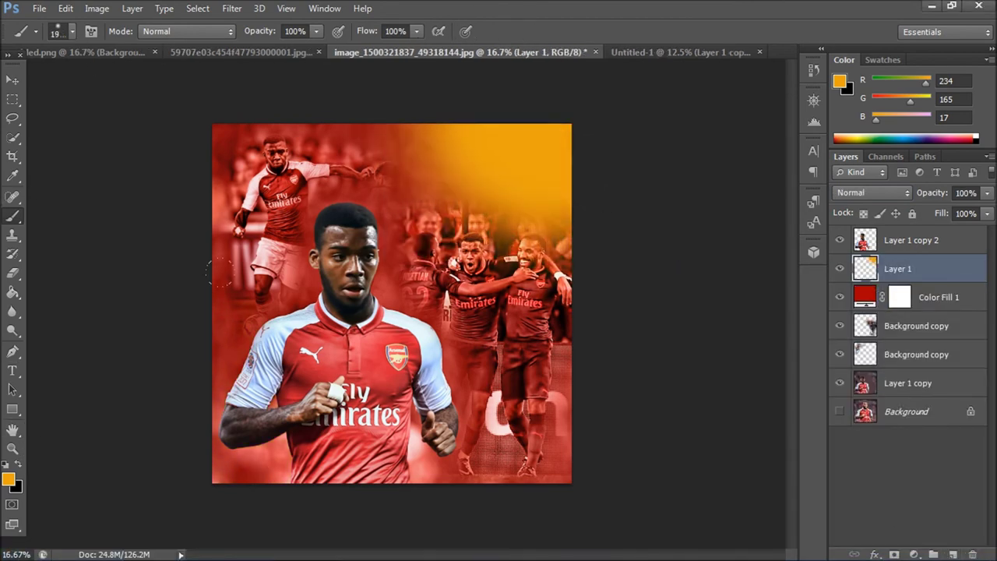
{"action": "left_click_drag", "start_coordinate": [126, 393], "coordinate": [151, 379]}
{"action": "left_click", "coordinate": [872, 192]}
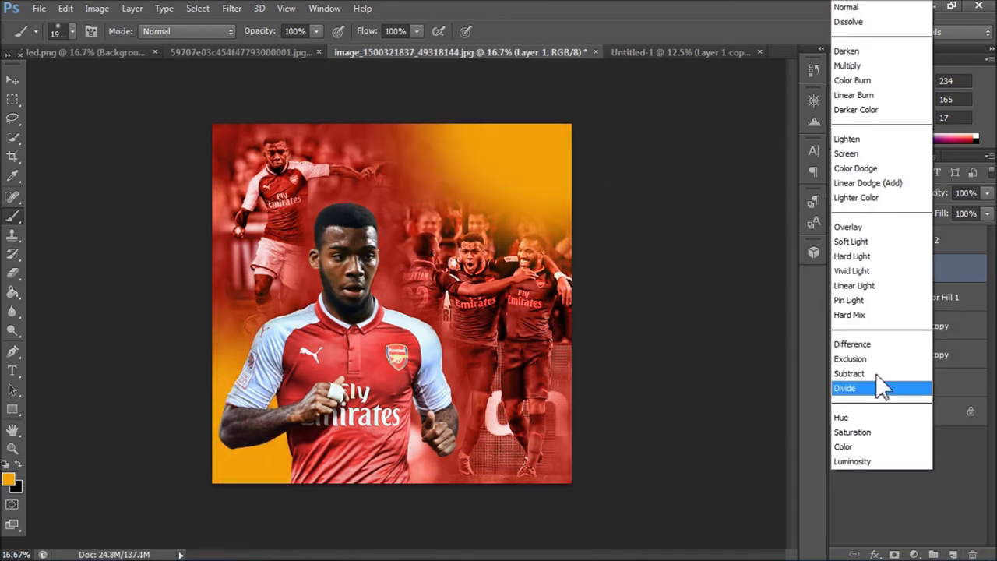
{"action": "left_click", "coordinate": [867, 448]}
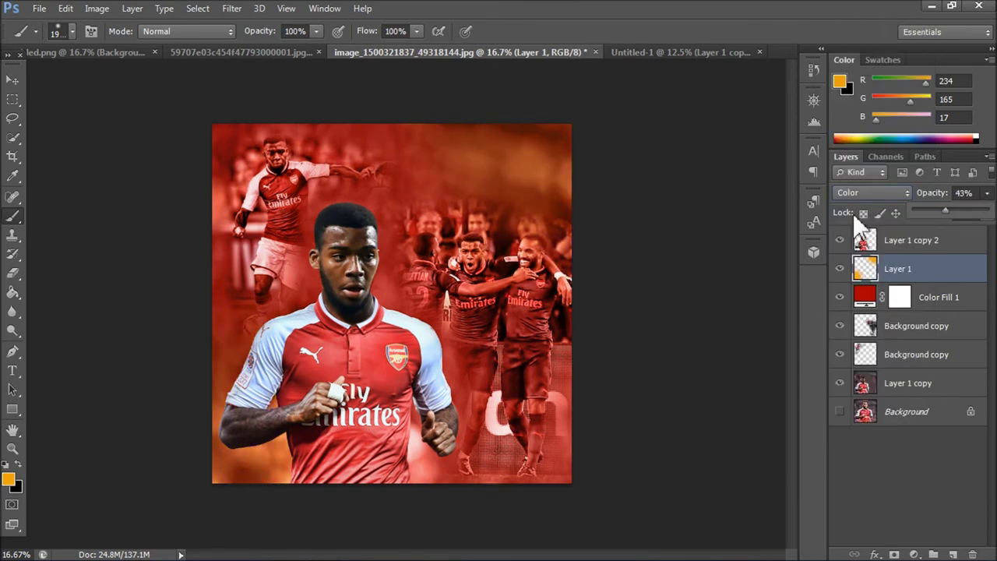
Drag the diagonal stripes layer from the Untitled-1 document into the poster.
{"action": "left_click", "coordinate": [690, 51]}
{"action": "key", "text": "v"}
{"action": "mouse_move", "coordinate": [423, 262]}
{"action": "left_mouse_down"}
{"action": "mouse_move", "coordinate": [434, 297]}
{"action": "mouse_move", "coordinate": [468, 257]}
{"action": "left_mouse_up"}
Blend the diagonal stripes in Overlay mode at 25% opacity.
{"action": "left_click", "coordinate": [871, 193]}
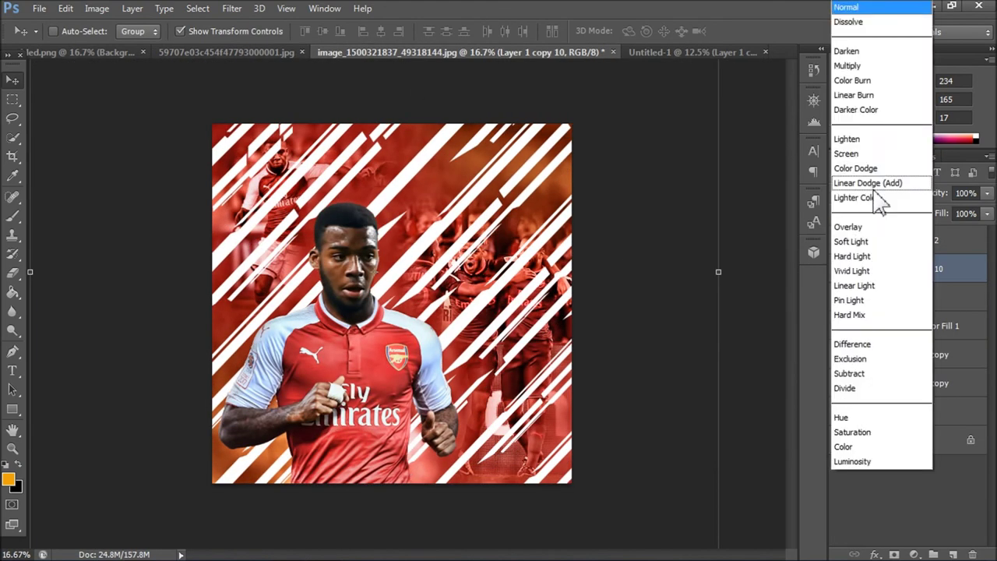
{"action": "left_click", "coordinate": [871, 225]}
{"action": "left_click_drag", "start_coordinate": [983, 195], "coordinate": [935, 207]}
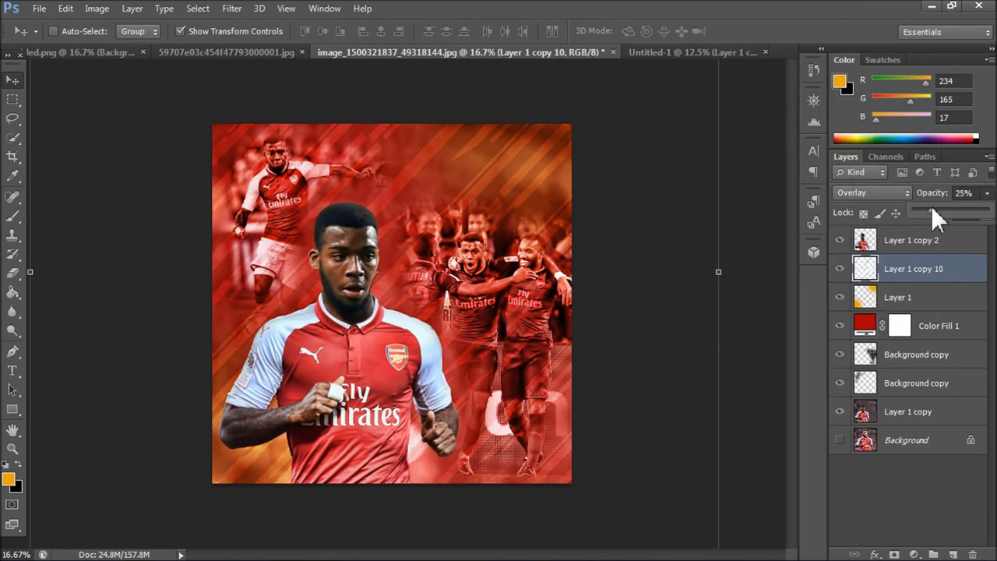
{"action": "key", "text": "ctrl+minus"}
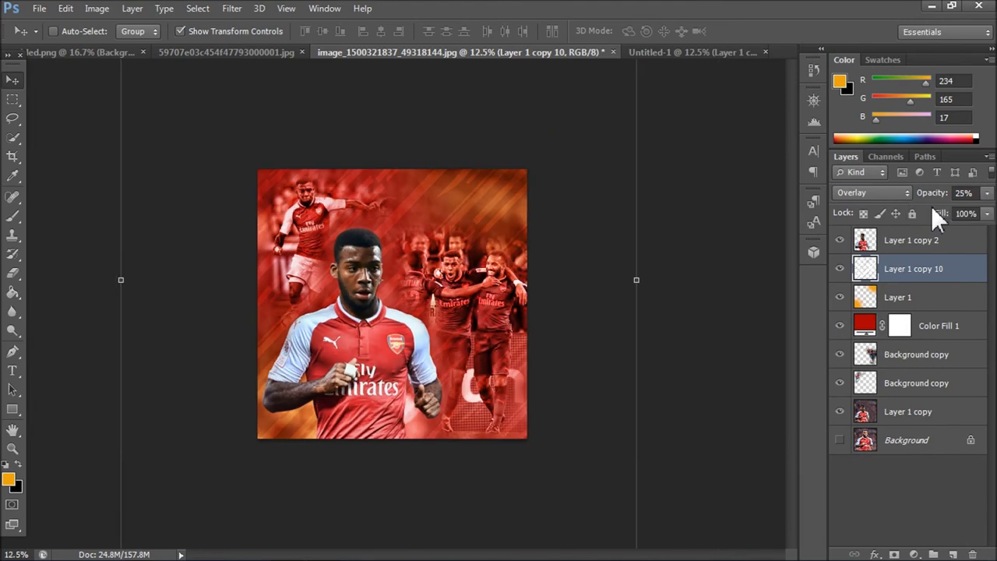
Add a dark red Photo Filter above the cut-out player at 53% density.
{"action": "left_click", "coordinate": [938, 383]}
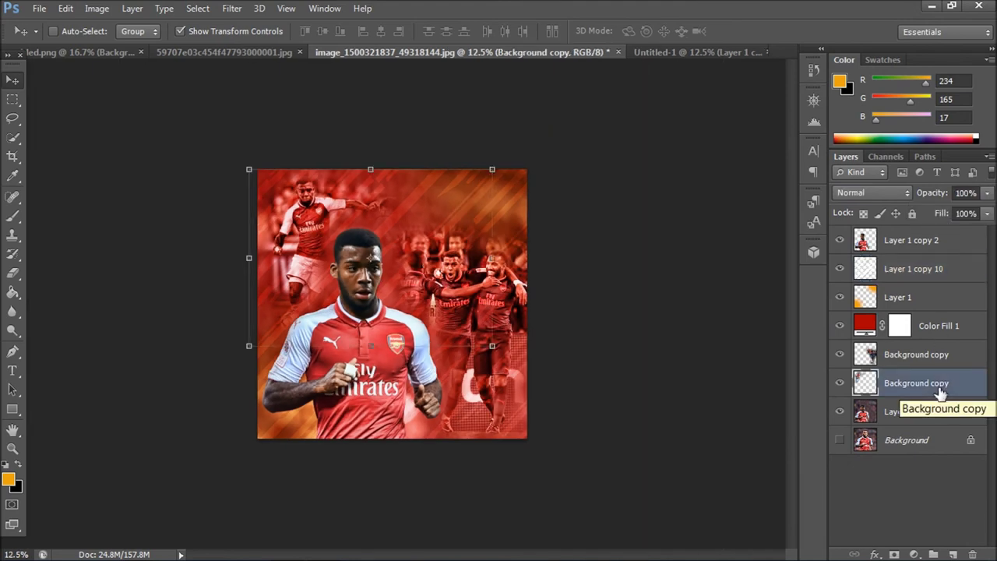
{"action": "left_click", "coordinate": [911, 240]}
{"action": "left_click", "coordinate": [914, 554]}
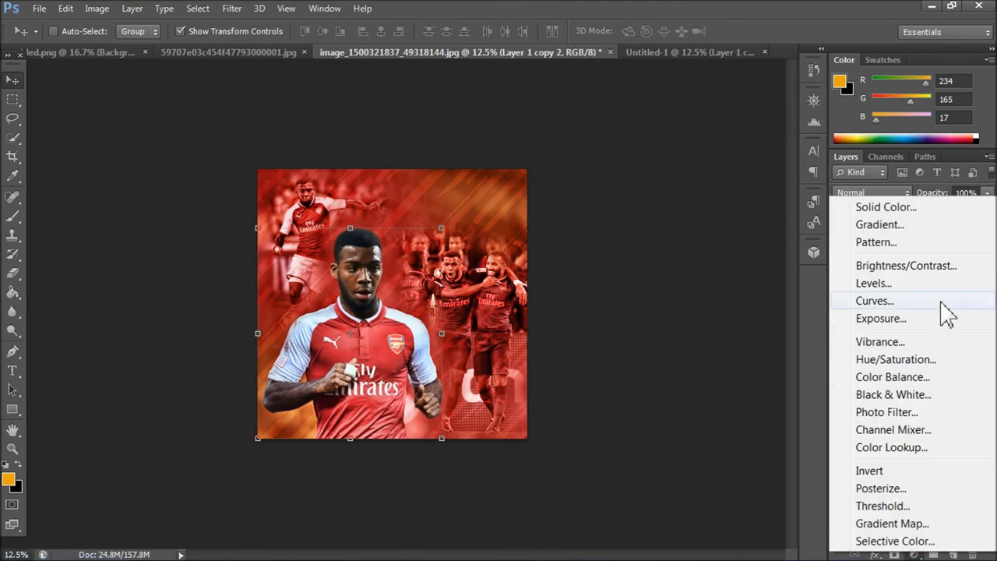
{"action": "left_click", "coordinate": [901, 407]}
{"action": "left_click", "coordinate": [648, 121]}
{"action": "left_click", "coordinate": [765, 253]}
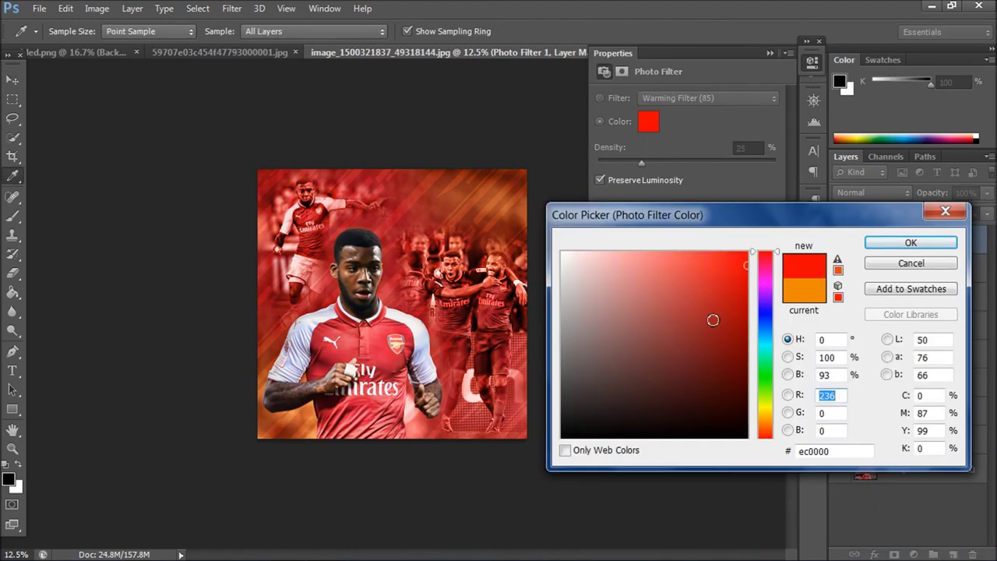
{"action": "mouse_move", "coordinate": [736, 279]}
{"action": "left_mouse_down"}
{"action": "mouse_move", "coordinate": [735, 309]}
{"action": "mouse_move", "coordinate": [706, 303]}
{"action": "left_mouse_up"}
{"action": "left_click", "coordinate": [896, 244]}
{"action": "mouse_move", "coordinate": [641, 162]}
{"action": "left_mouse_down"}
{"action": "mouse_move", "coordinate": [690, 162]}
{"action": "mouse_move", "coordinate": [682, 162]}
{"action": "left_mouse_up"}
{"action": "left_click", "coordinate": [770, 53]}
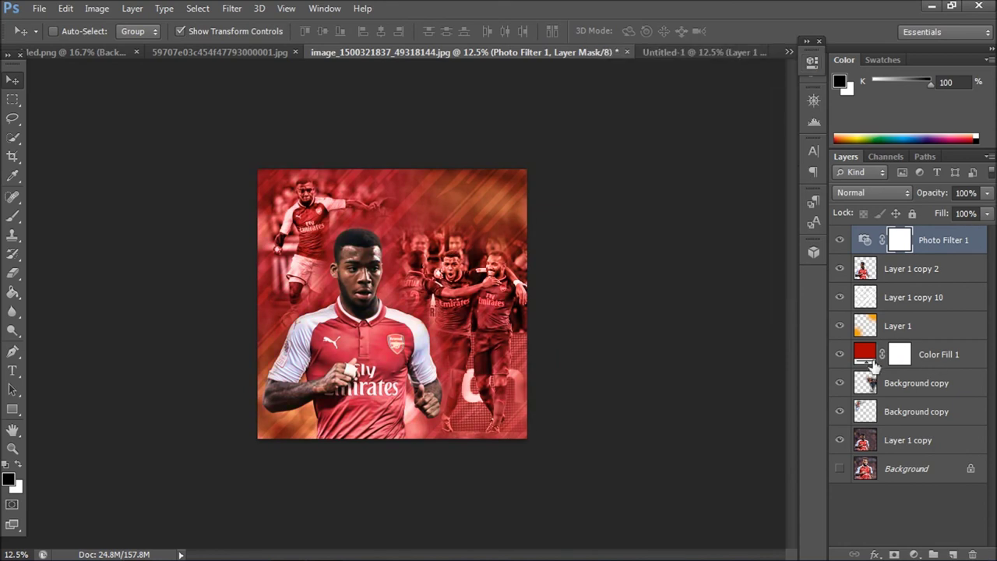
Add a new empty layer on top and switch to the Brush tool.
{"action": "left_click", "coordinate": [952, 554]}
{"action": "left_click", "coordinate": [13, 215]}
{"action": "left_click", "coordinate": [9, 479]}
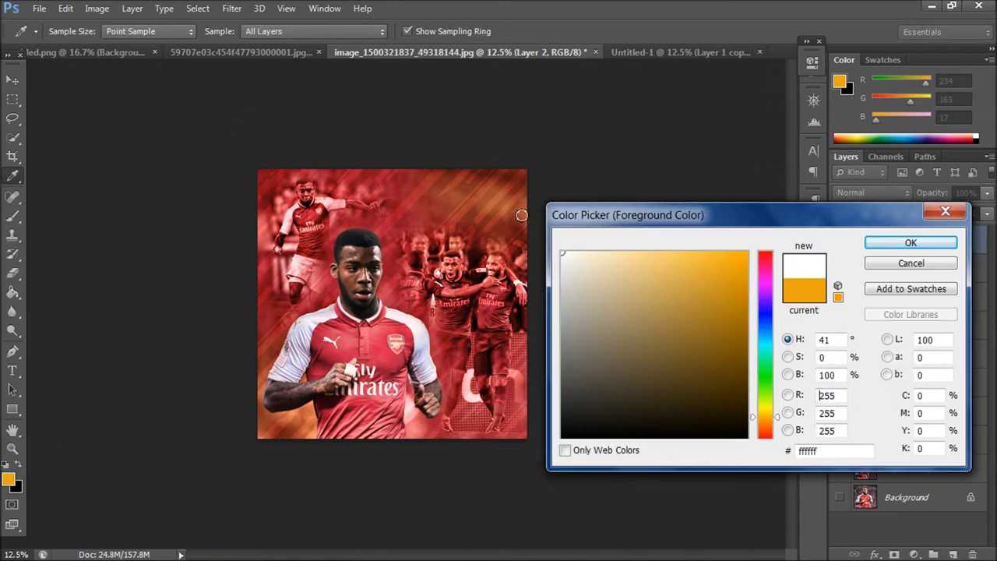
Paint a soft white glow at the top centre of Layer 2.
{"action": "left_click", "coordinate": [910, 243]}
{"action": "left_click", "coordinate": [379, 160]}
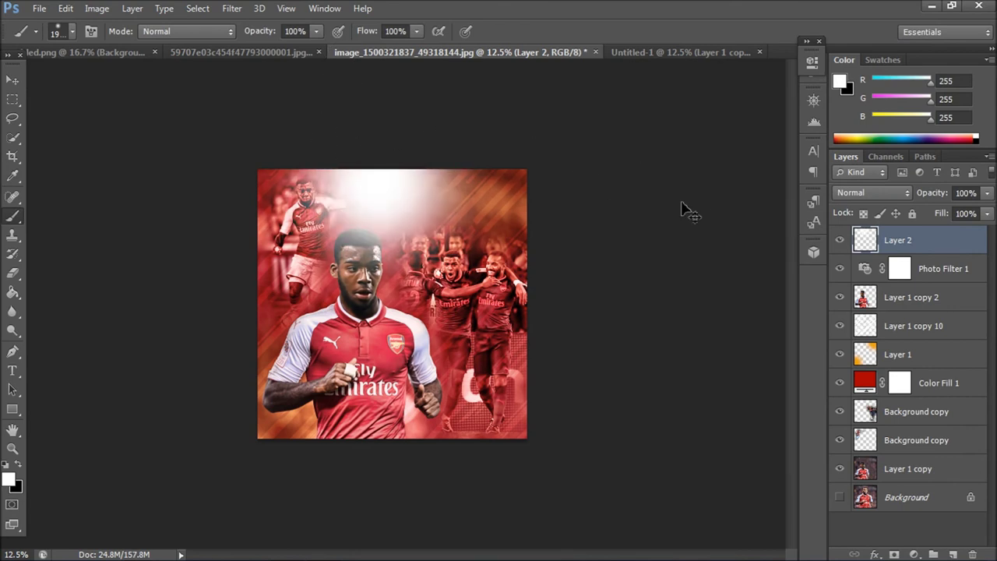
{"action": "key", "text": "ctrl+z"}
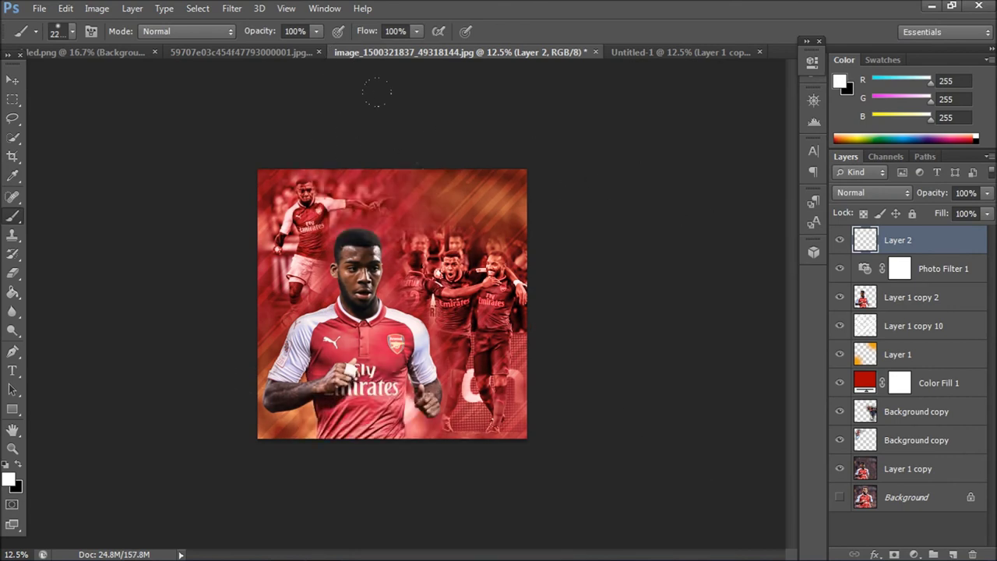
{"action": "key", "text": "ctrl+z"}
Enlarge the white glow to about 127%, shift it slightly right, then select Layer 1 copy 2 and Layer 1.
{"action": "left_click", "coordinate": [12, 78]}
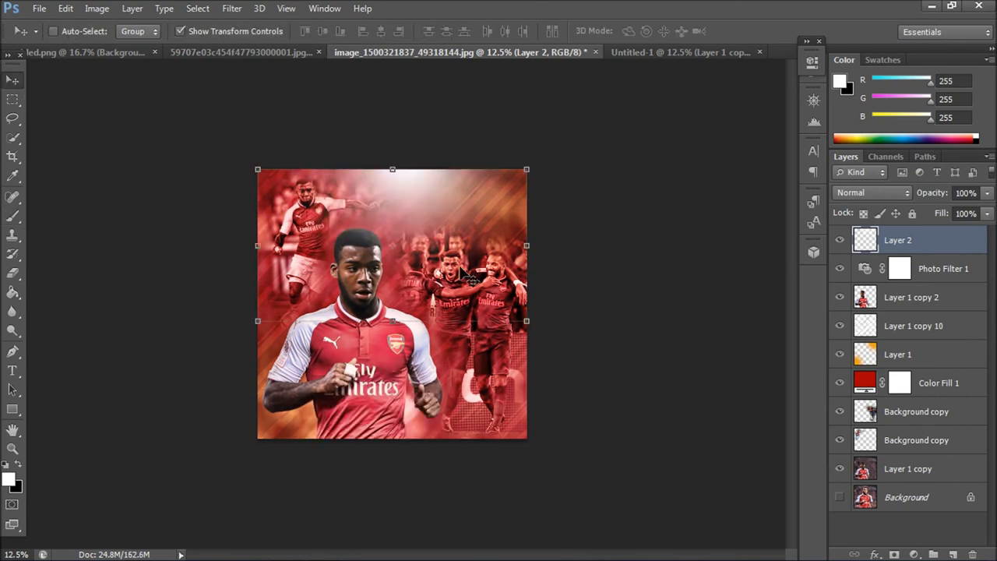
{"action": "left_click_drag", "start_coordinate": [266, 306], "coordinate": [185, 362]}
{"action": "mouse_move", "coordinate": [308, 315]}
{"action": "left_mouse_down"}
{"action": "mouse_move", "coordinate": [362, 316]}
{"action": "mouse_move", "coordinate": [339, 296]}
{"action": "left_mouse_up"}
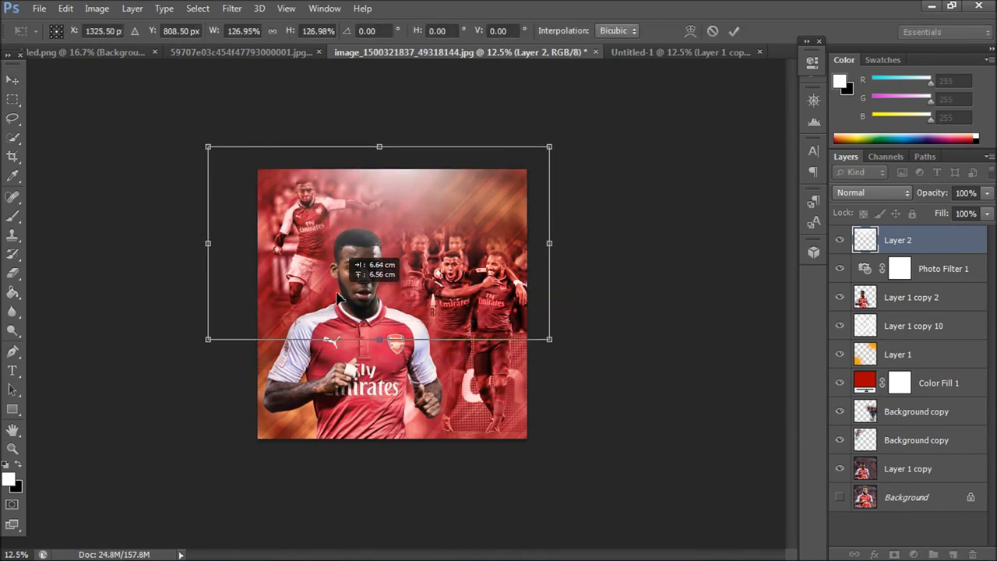
{"action": "left_click", "coordinate": [734, 31]}
{"action": "key", "text": "ctrl+plus"}
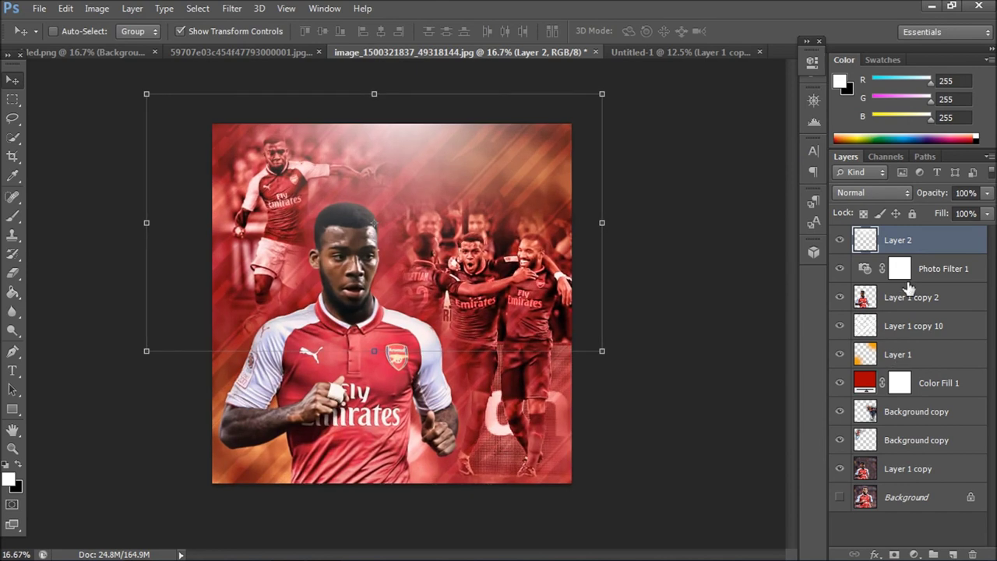
{"action": "left_click", "coordinate": [919, 300]}
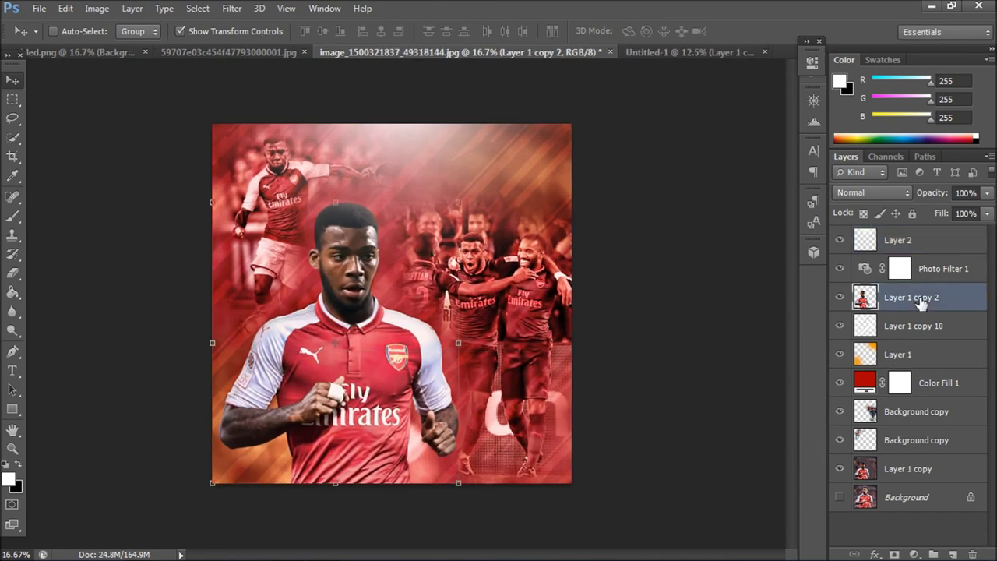
{"action": "left_click", "coordinate": [969, 353]}
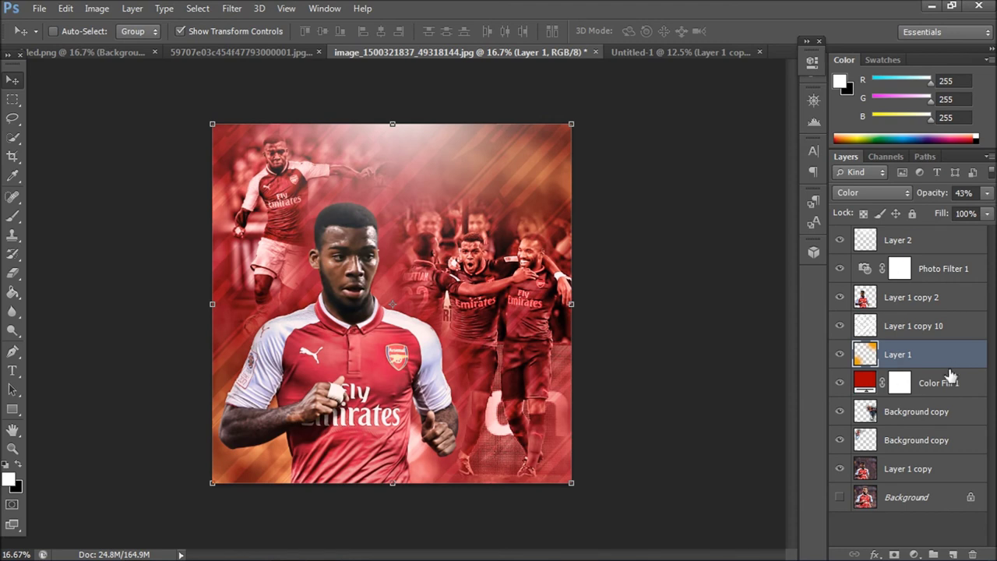
Place the bokeh photo and enlarge it past the canvas edges.
{"action": "left_click", "coordinate": [39, 8]}
{"action": "left_click", "coordinate": [55, 307]}
{"action": "left_click_drag", "start_coordinate": [578, 112], "coordinate": [605, 89]}
{"action": "left_click_drag", "start_coordinate": [226, 470], "coordinate": [187, 508]}
{"action": "left_click", "coordinate": [734, 31]}
Blend the bokeh layer in Color Dodge at 44% opacity.
{"action": "left_click", "coordinate": [871, 192]}
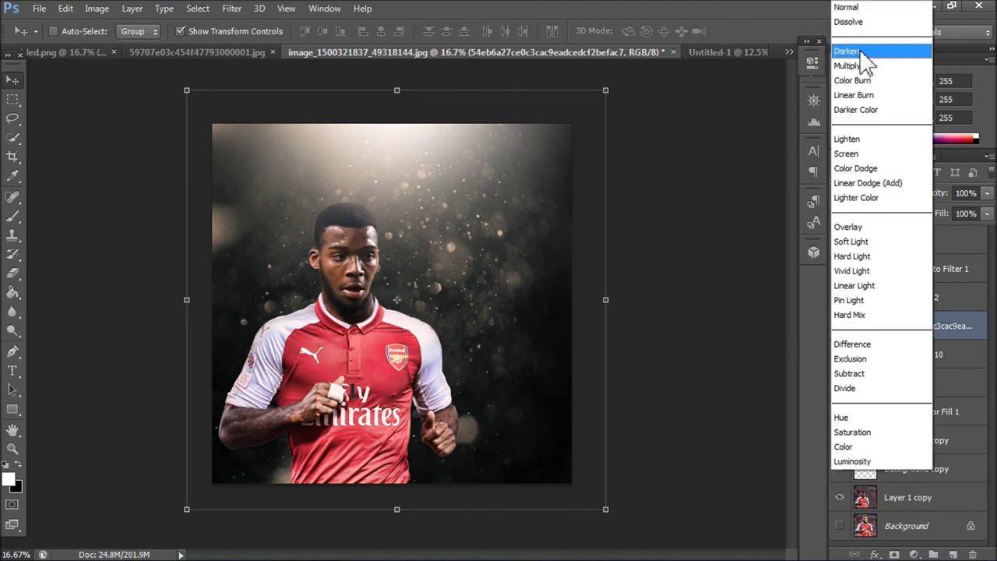
{"action": "left_click", "coordinate": [866, 104]}
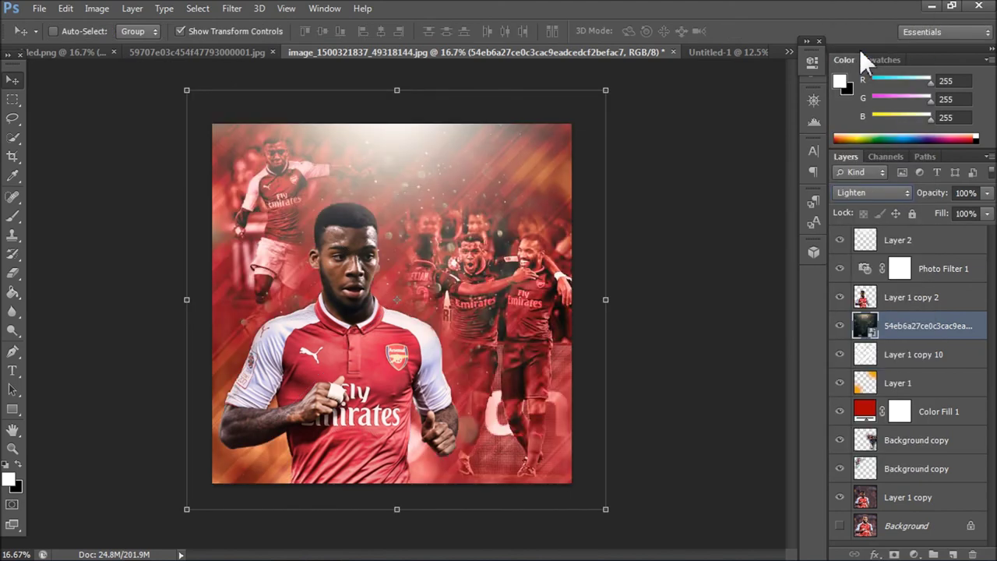
{"action": "key", "text": "shift+plus"}
{"action": "key", "text": "shift+plus"}
{"action": "key", "text": "shift+plus"}
{"action": "key", "text": "shift+minus"}
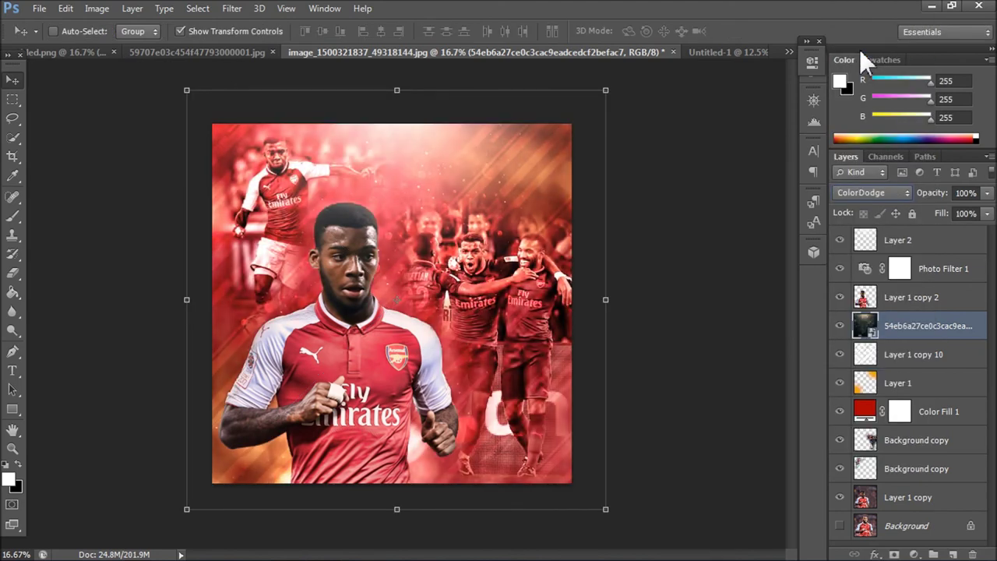
{"action": "left_click_drag", "start_coordinate": [987, 192], "coordinate": [945, 209]}
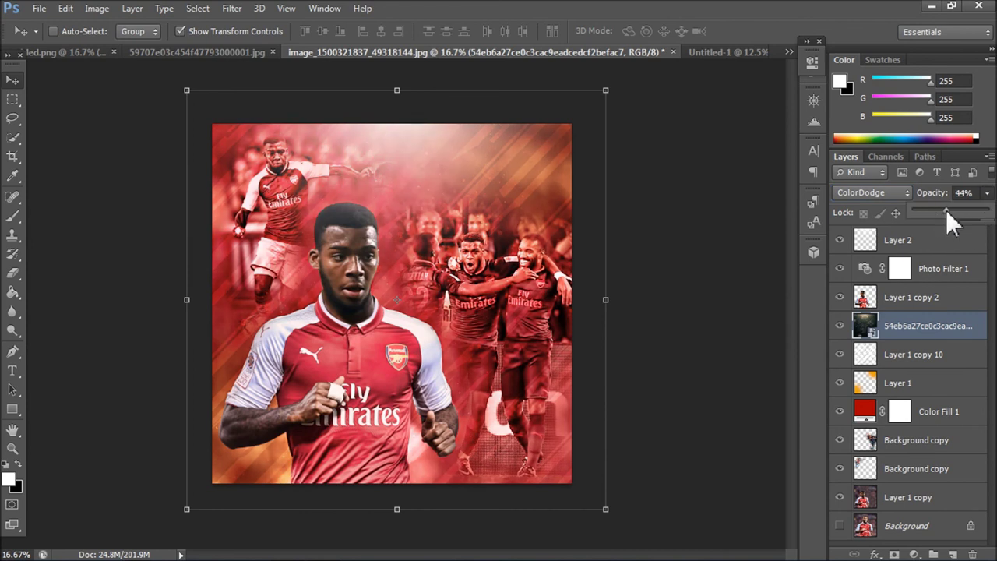
Add a reversed radial Neutral Density Gradient Fill scaled above 200%.
{"action": "left_click", "coordinate": [916, 354]}
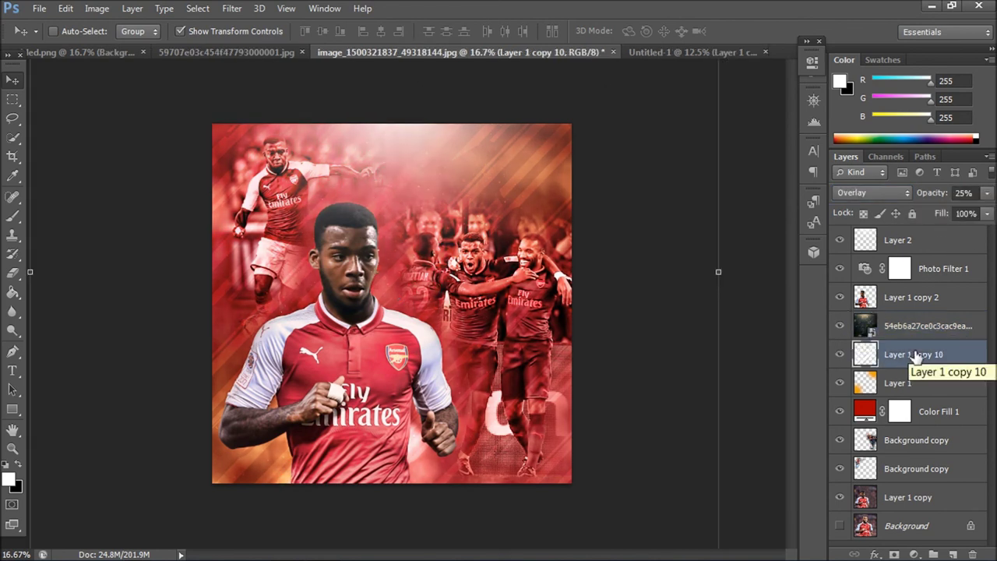
{"action": "left_click", "coordinate": [918, 327]}
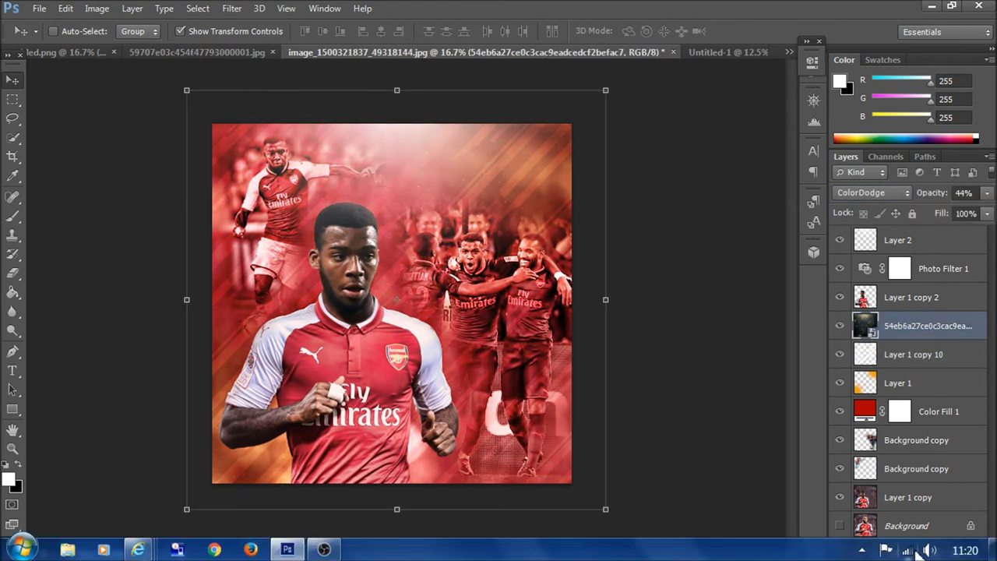
{"action": "left_click", "coordinate": [914, 554]}
{"action": "left_click", "coordinate": [857, 227]}
{"action": "left_click", "coordinate": [768, 141]}
{"action": "left_click", "coordinate": [714, 221]}
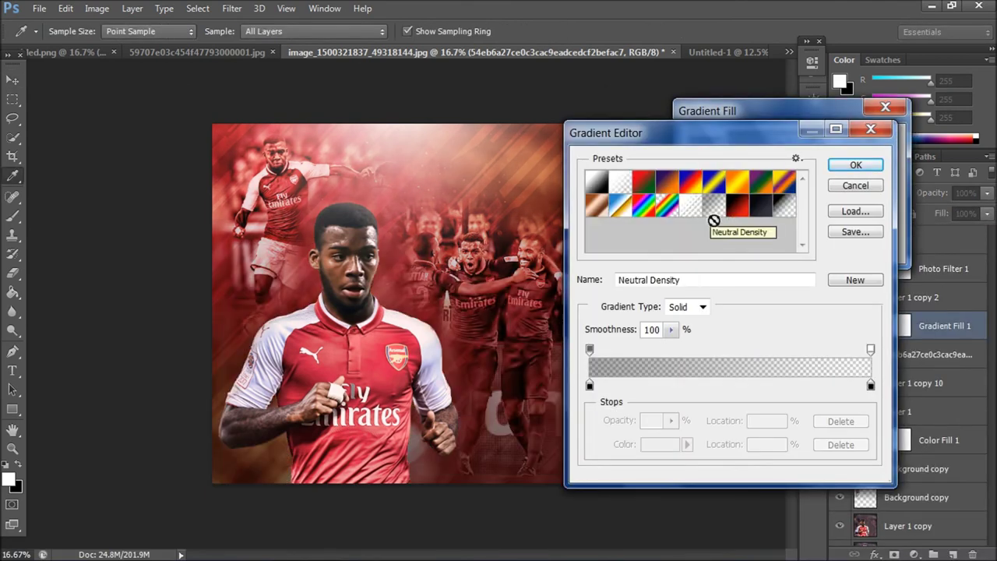
{"action": "left_click", "coordinate": [857, 166]}
{"action": "left_click", "coordinate": [757, 162]}
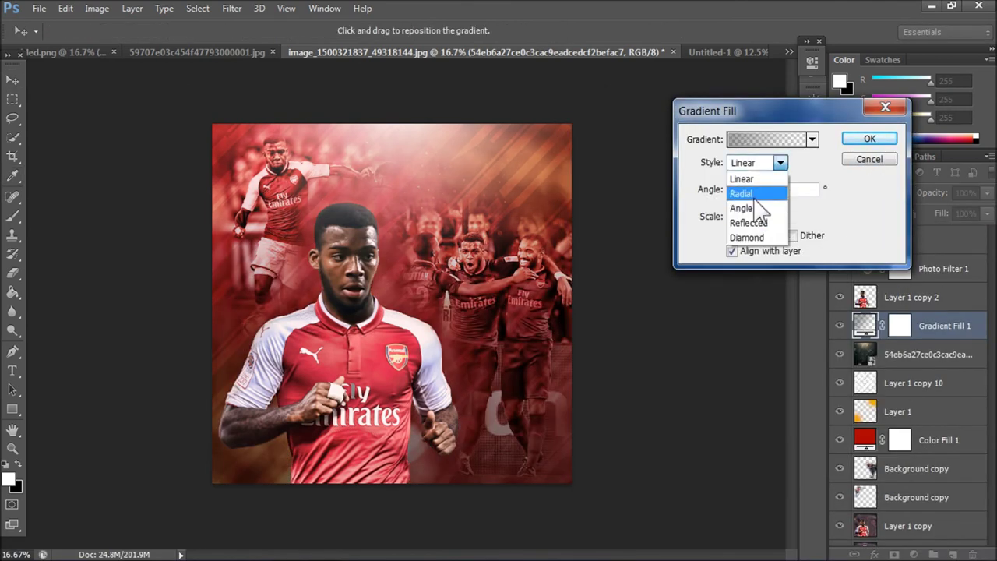
{"action": "left_click", "coordinate": [743, 194]}
{"action": "left_click", "coordinate": [733, 236]}
{"action": "mouse_move", "coordinate": [763, 217]}
{"action": "left_mouse_down"}
{"action": "mouse_move", "coordinate": [783, 247]}
{"action": "mouse_move", "coordinate": [772, 233]}
{"action": "left_mouse_up"}
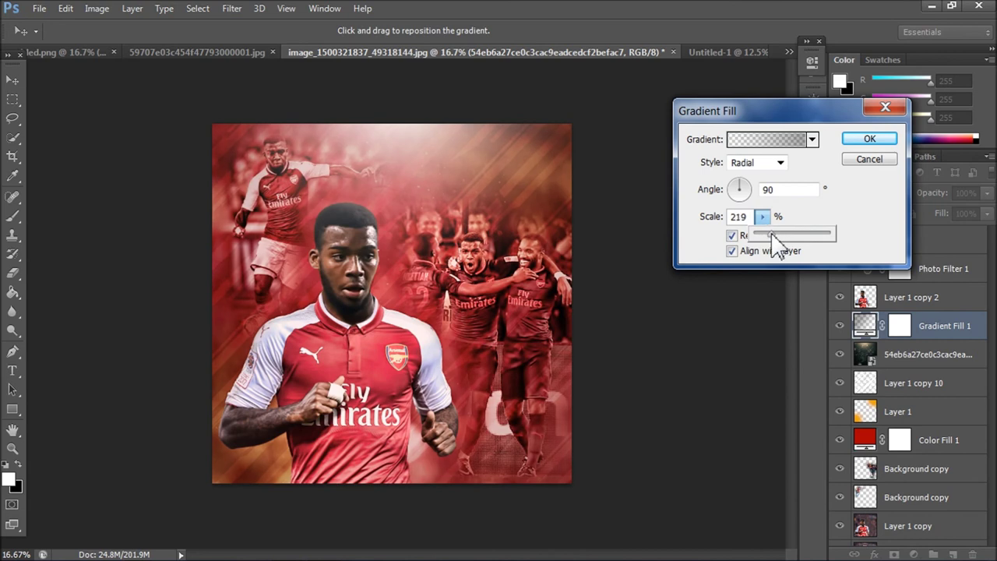
{"action": "left_click", "coordinate": [870, 139]}
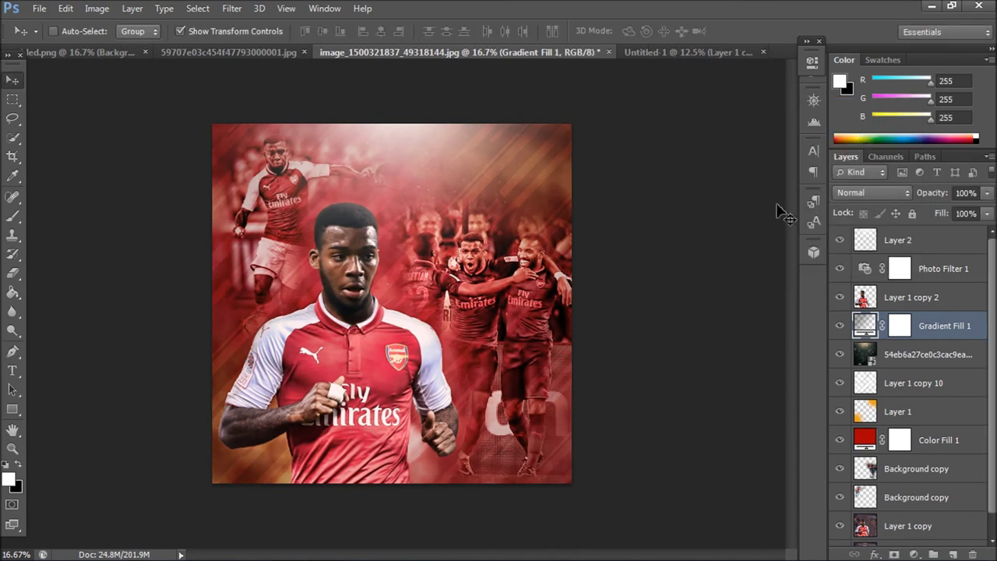
Hide the gradient fill and copy the stripes layer from Untitled-1 into the poster.
{"action": "key", "text": "ctrl+minus"}
{"action": "key", "text": "ctrl+minus"}
{"action": "left_click", "coordinate": [840, 325]}
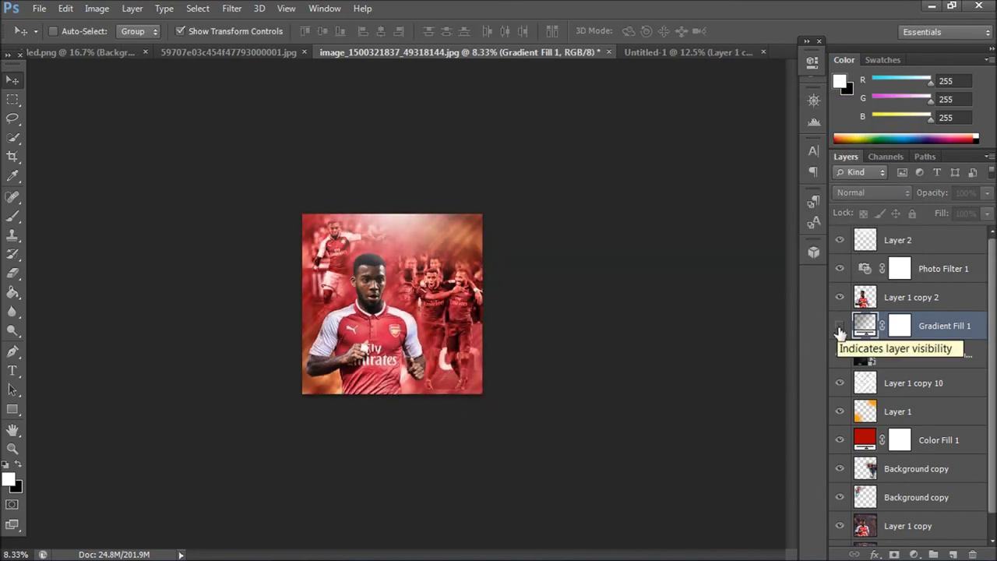
{"action": "key", "text": "ctrl+plus"}
{"action": "key", "text": "ctrl+plus"}
{"action": "left_click", "coordinate": [672, 52]}
{"action": "left_click_drag", "start_coordinate": [374, 234], "coordinate": [585, 429]}
Scale the new stripes layer to about 50% and position it over the photo.
{"action": "key", "text": "ctrl+t"}
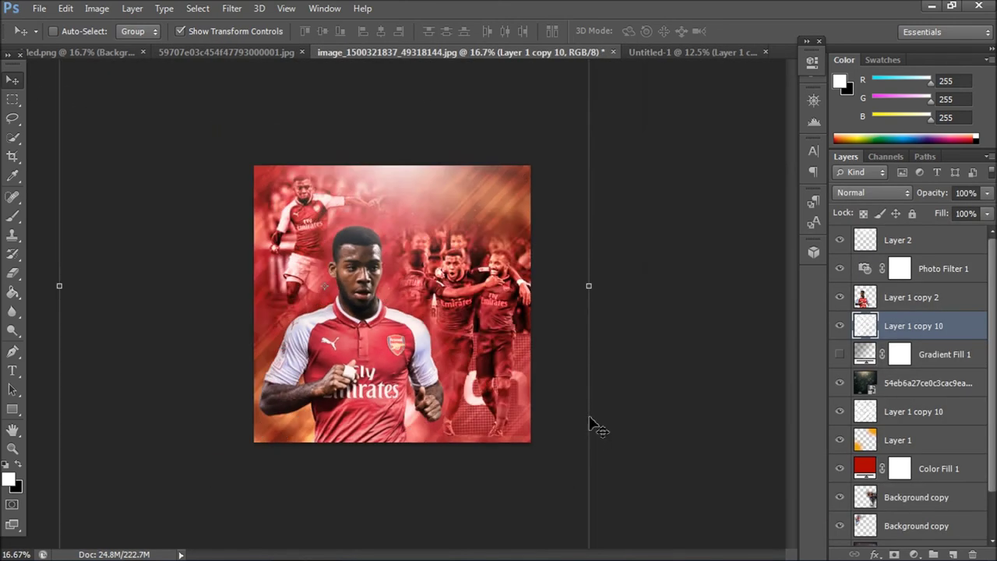
{"action": "key", "text": "ctrl+minus"}
{"action": "mouse_move", "coordinate": [515, 106]}
{"action": "left_mouse_down"}
{"action": "mouse_move", "coordinate": [313, 257]}
{"action": "mouse_move", "coordinate": [296, 195]}
{"action": "left_mouse_up"}
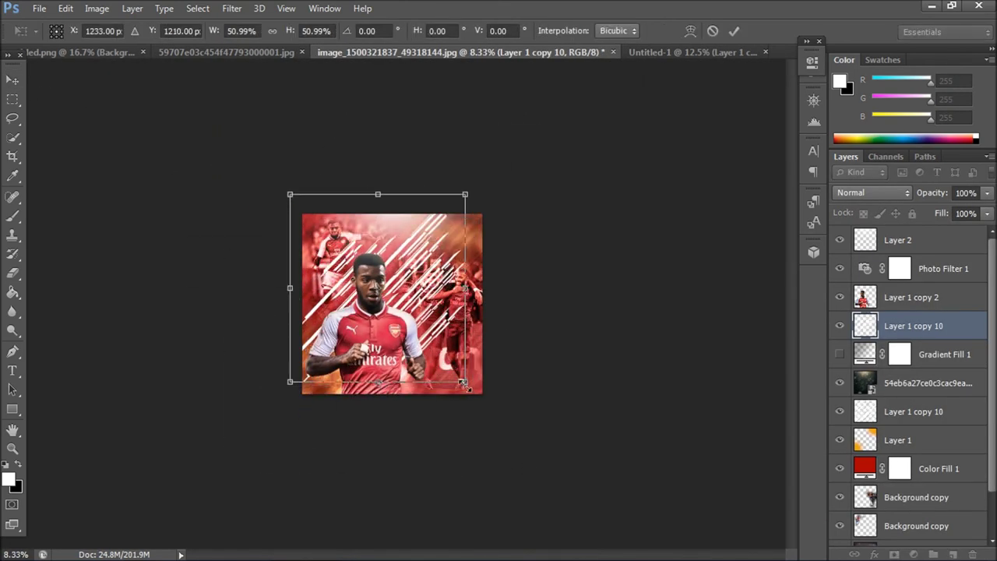
{"action": "left_click_drag", "start_coordinate": [478, 405], "coordinate": [481, 399]}
{"action": "left_click", "coordinate": [734, 31]}
Blend the stripes in Overlay at 41% opacity and reposition them over the players.
{"action": "left_click", "coordinate": [872, 192]}
{"action": "left_click", "coordinate": [864, 257]}
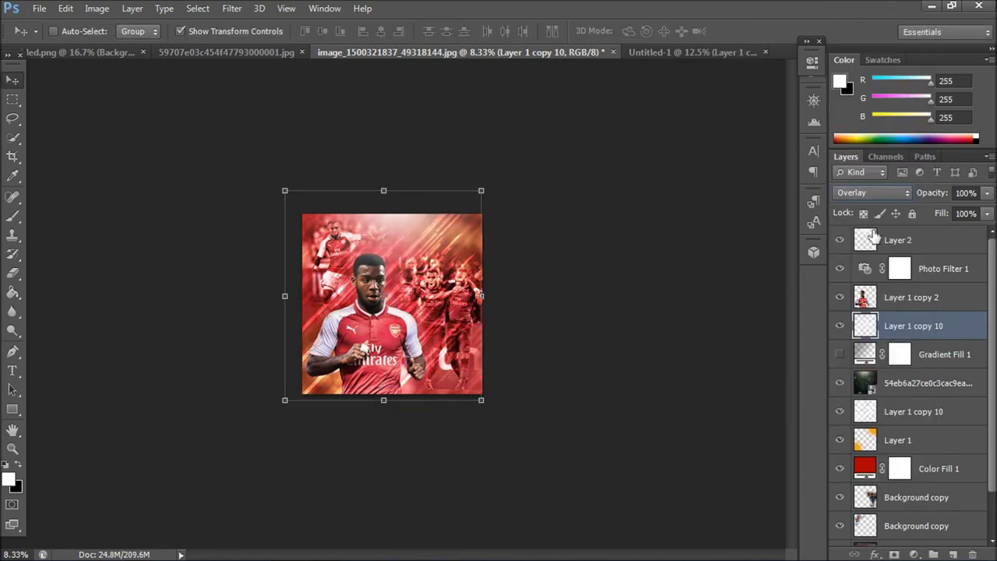
{"action": "key", "text": "ctrl+plus"}
{"action": "key", "text": "ctrl+plus"}
{"action": "key", "text": "ctrl+plus"}
{"action": "key", "text": "ctrl+minus"}
{"action": "left_click_drag", "start_coordinate": [987, 192], "coordinate": [945, 215]}
{"action": "left_click_drag", "start_coordinate": [486, 367], "coordinate": [505, 366]}
Select the orange glow Layer 1 and set the brush colour to orange.
{"action": "left_click", "coordinate": [943, 398]}
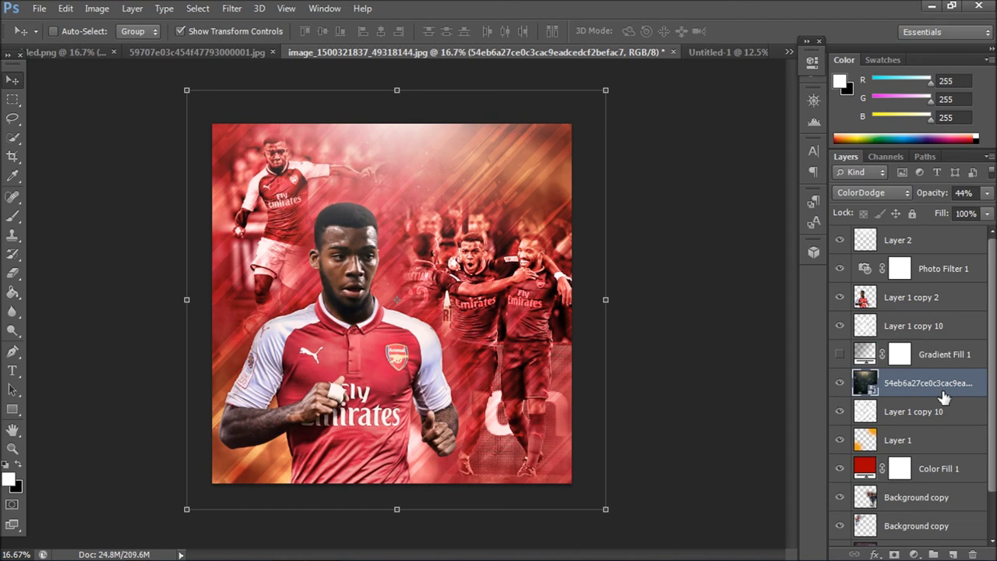
{"action": "left_click", "coordinate": [927, 440]}
{"action": "left_click", "coordinate": [9, 478]}
{"action": "left_click", "coordinate": [730, 285]}
{"action": "key", "text": "Return"}
{"action": "left_click", "coordinate": [14, 221]}
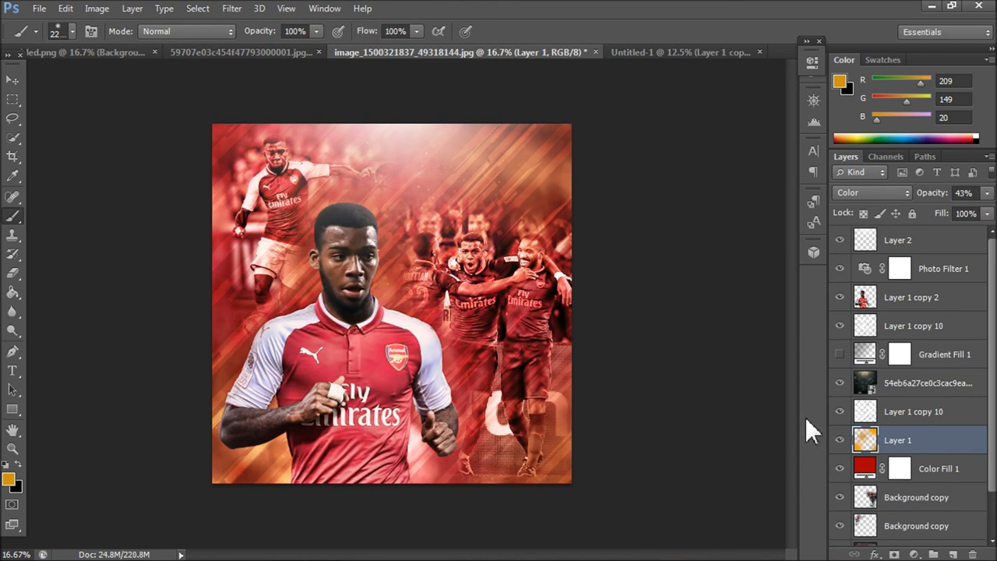
{"action": "key", "text": "ctrl+minus"}
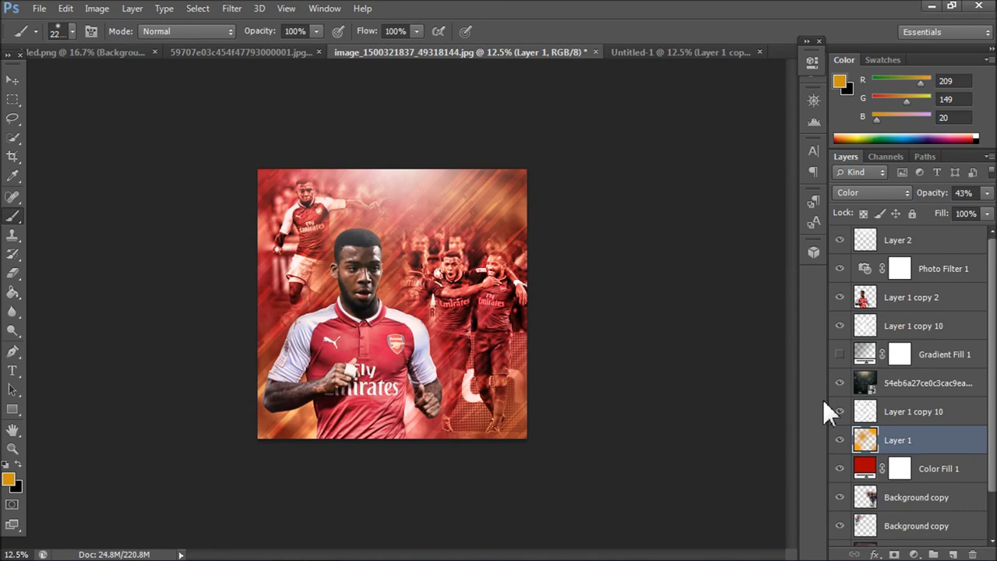
Give the front player layer brightness 11 and contrast 36 in Brightness/Contrast.
{"action": "left_click", "coordinate": [907, 304]}
{"action": "left_click", "coordinate": [96, 8]}
{"action": "left_click", "coordinate": [335, 50]}
{"action": "mouse_move", "coordinate": [566, 134]}
{"action": "left_mouse_down"}
{"action": "mouse_move", "coordinate": [588, 134]}
{"action": "mouse_move", "coordinate": [592, 166]}
{"action": "mouse_move", "coordinate": [603, 166]}
{"action": "left_mouse_up"}
{"action": "left_click", "coordinate": [582, 134]}
{"action": "left_click_drag", "start_coordinate": [581, 134], "coordinate": [583, 134]}
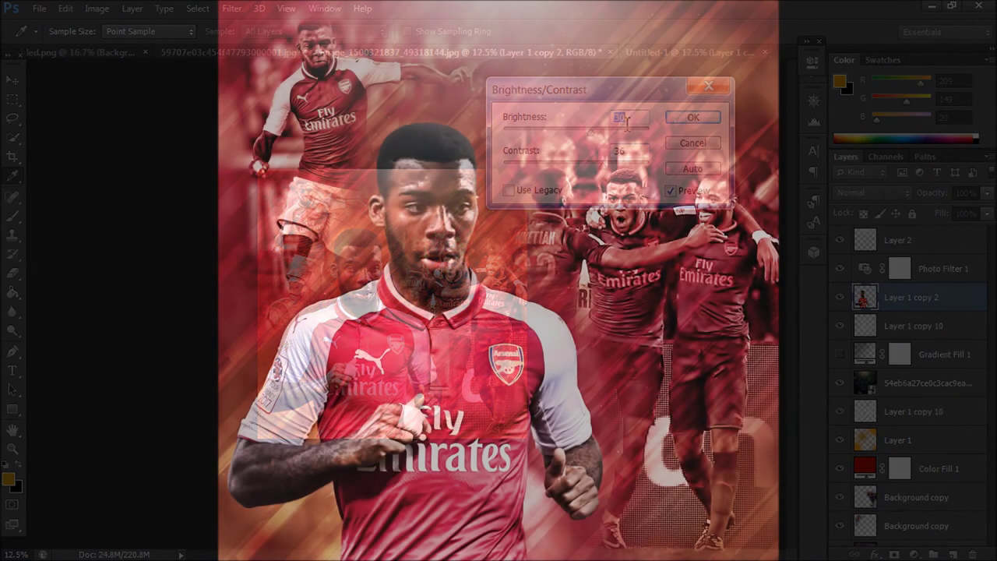